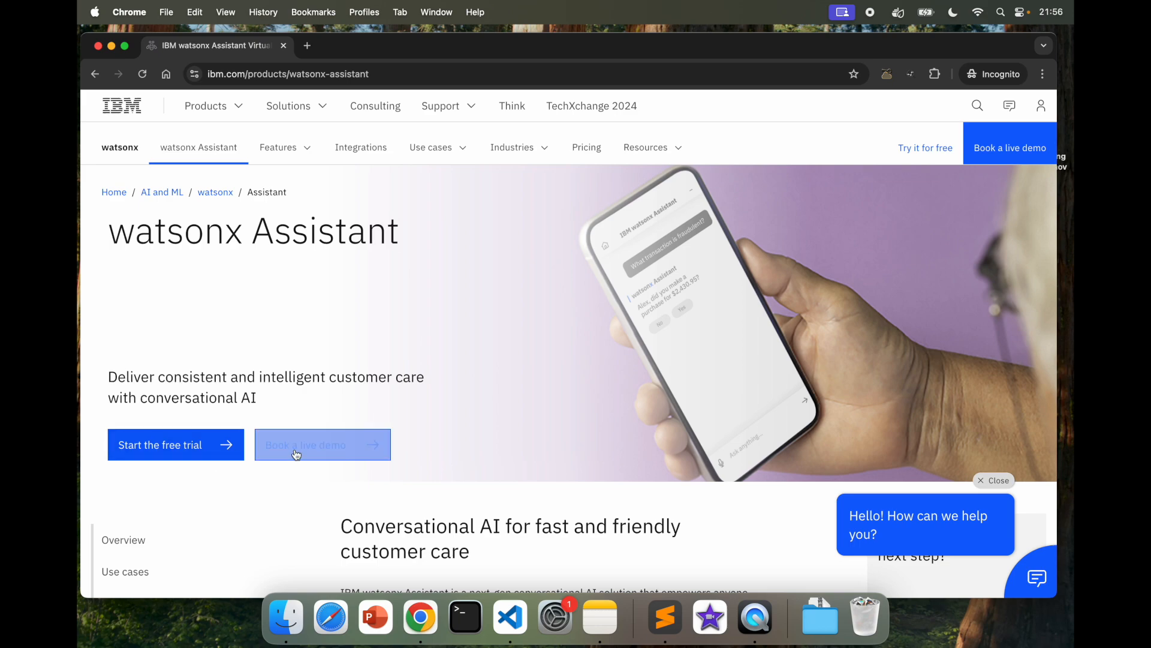
Step: Jump through the Use cases, Features, Industries, Reviews and Next steps sections, then open the virtual assistant chat
scroll(664, 355, down, 10)
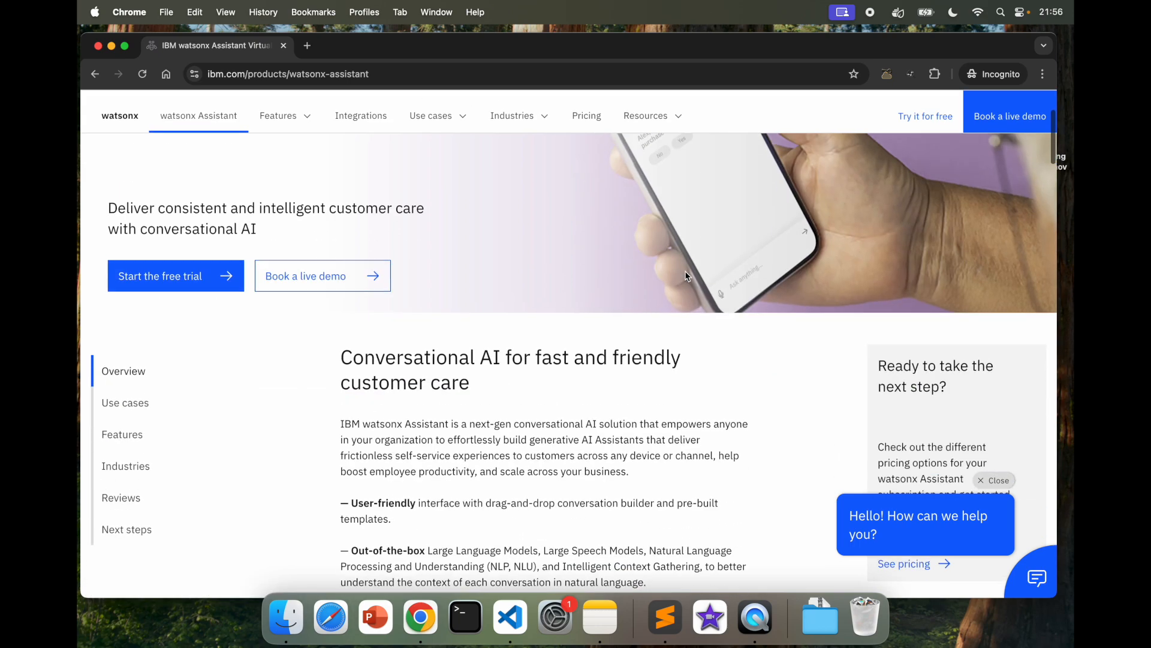
click(121, 205)
click(127, 237)
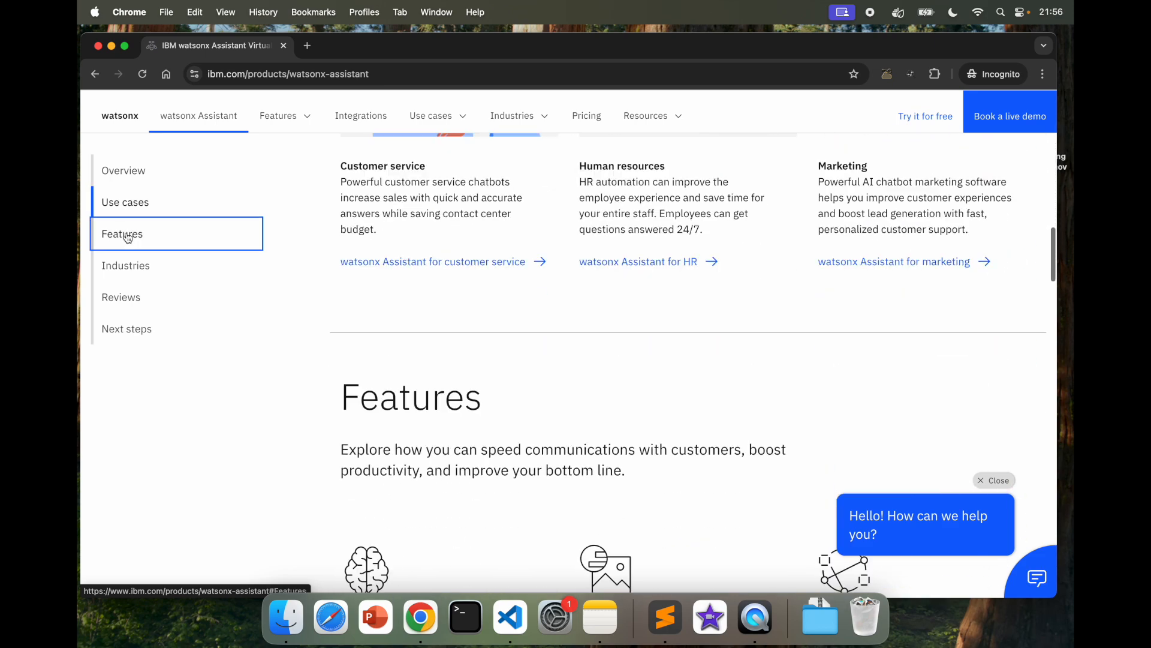
click(135, 296)
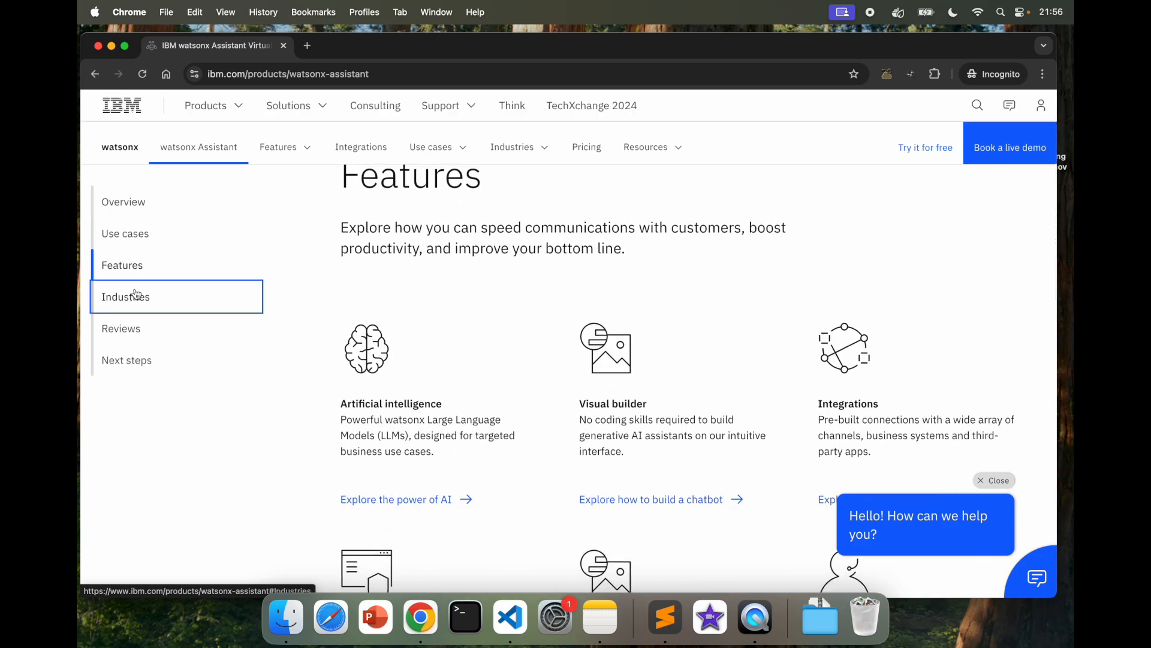
click(122, 302)
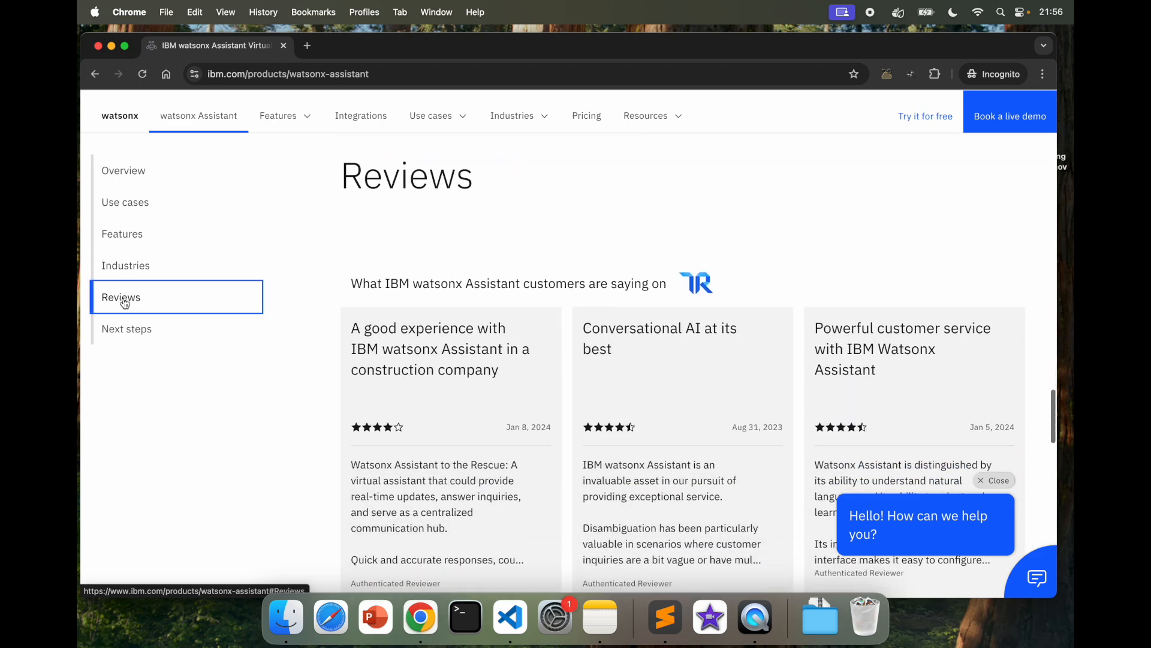
click(132, 333)
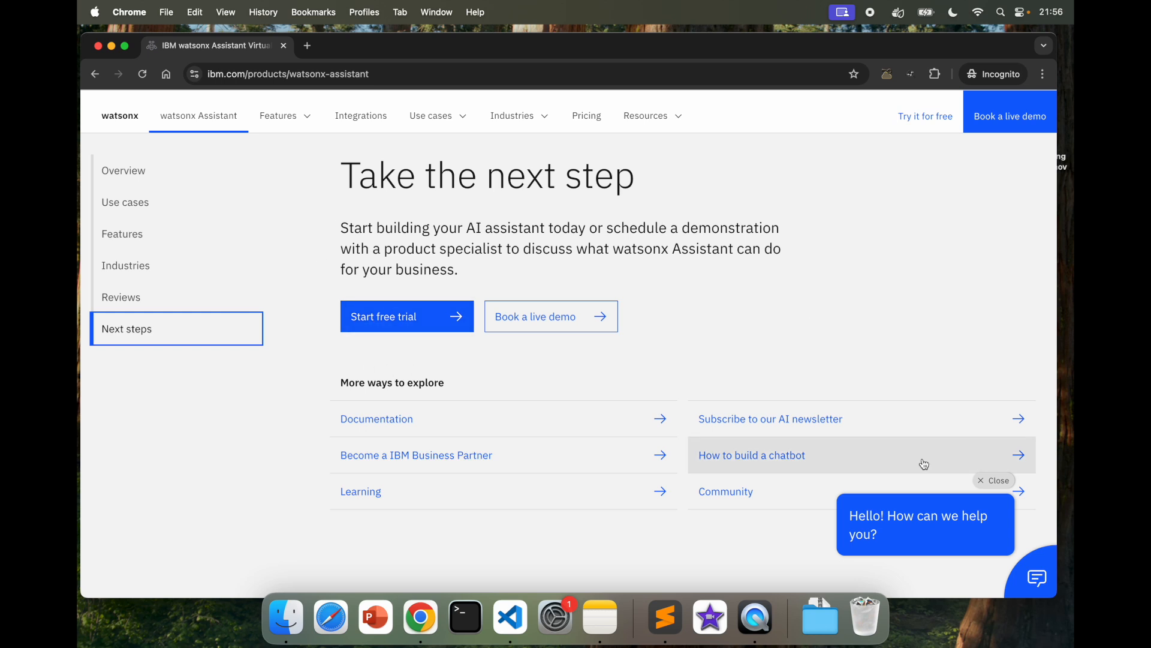
click(1038, 579)
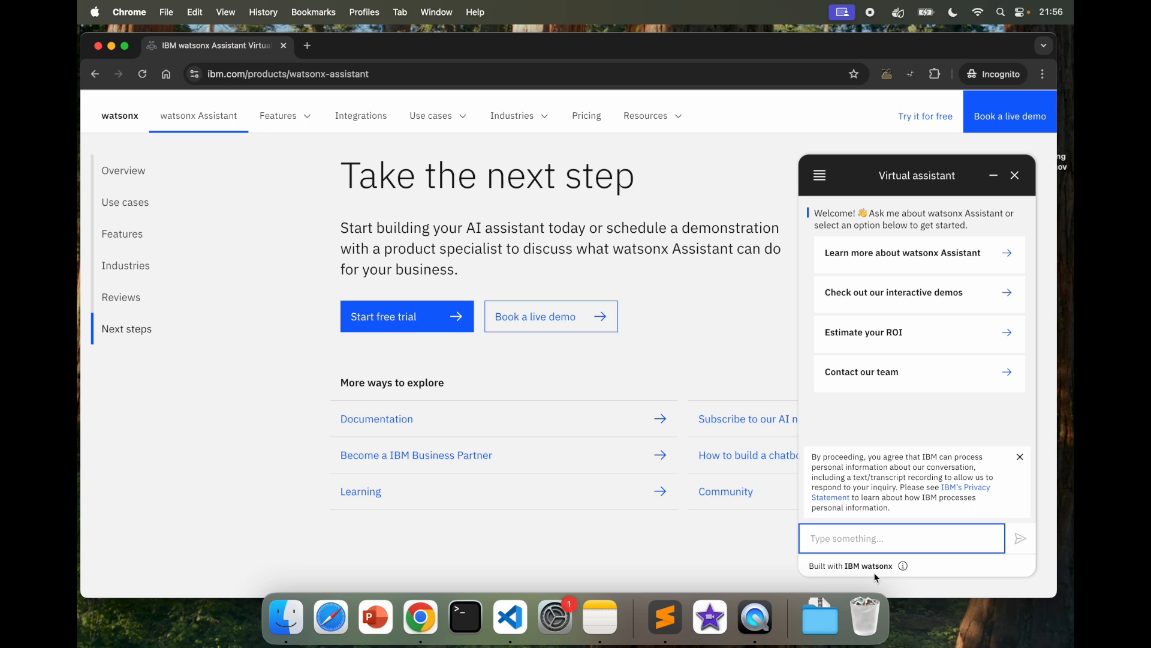
click(1022, 460)
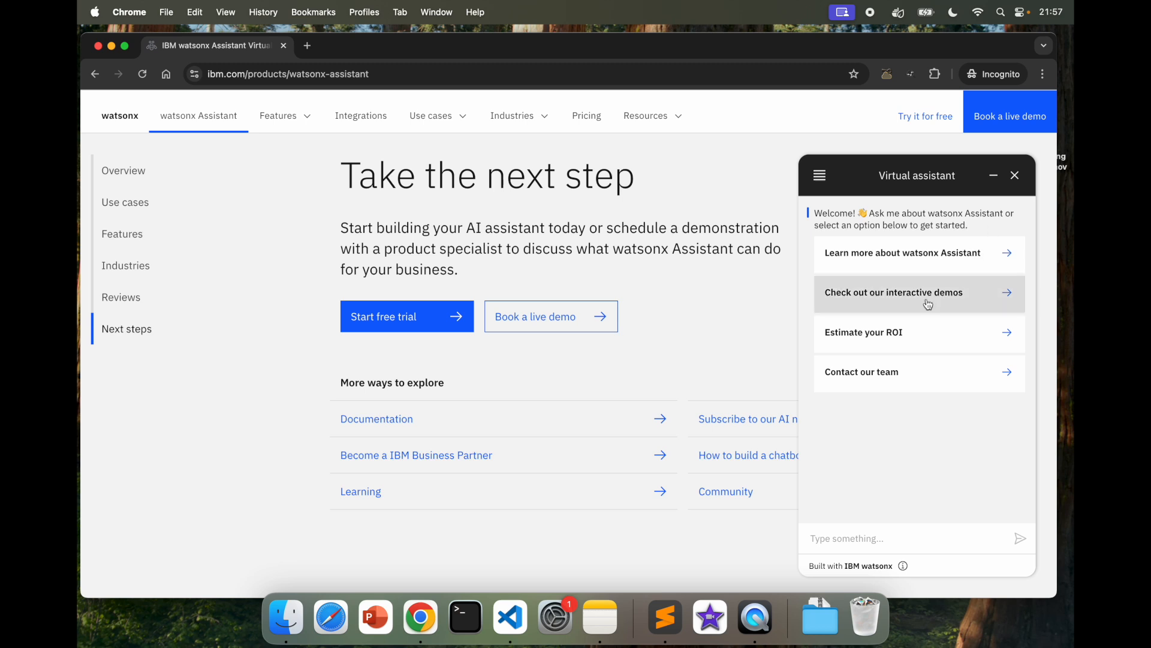
click(902, 265)
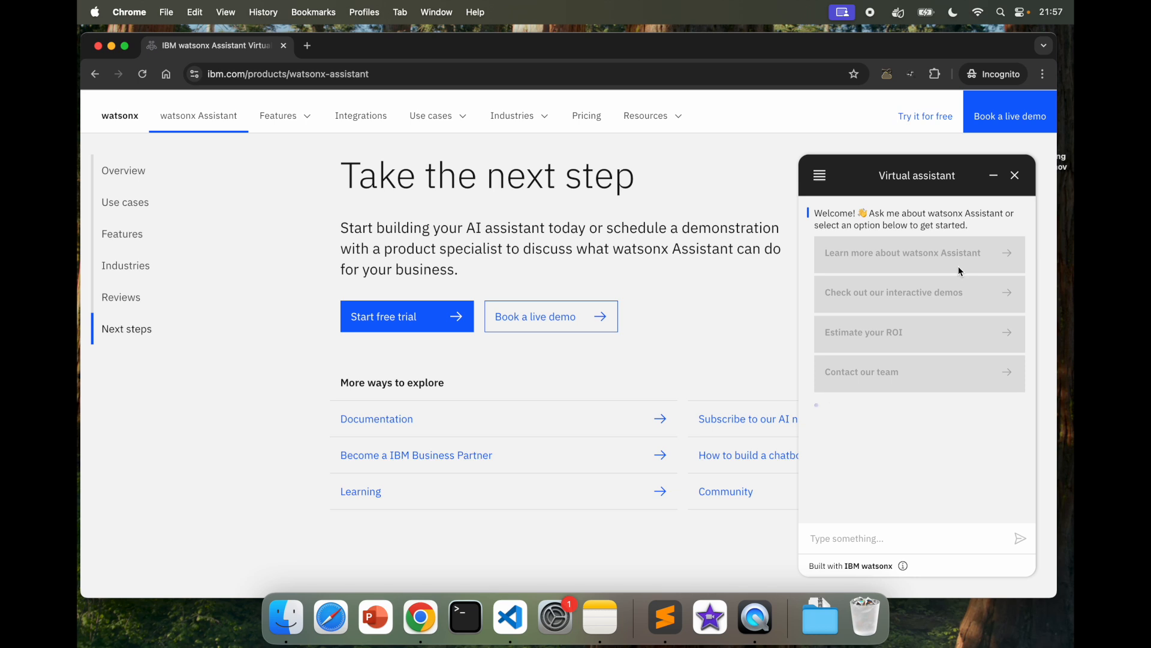
scroll(937, 433, up, 3)
click(837, 422)
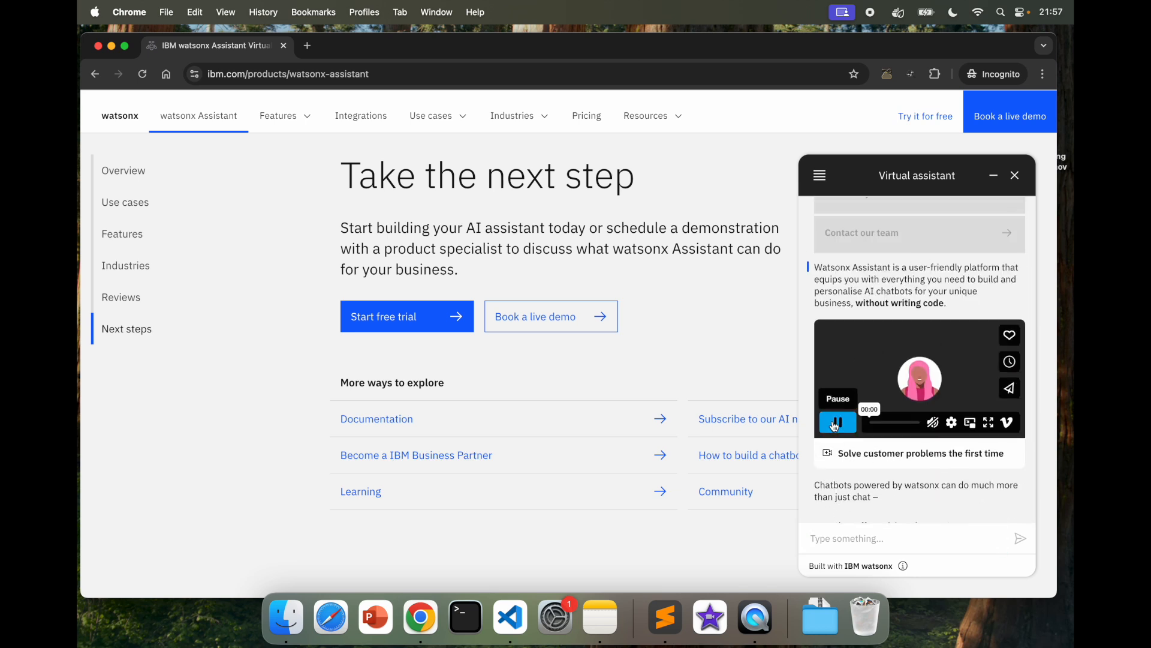
click(901, 423)
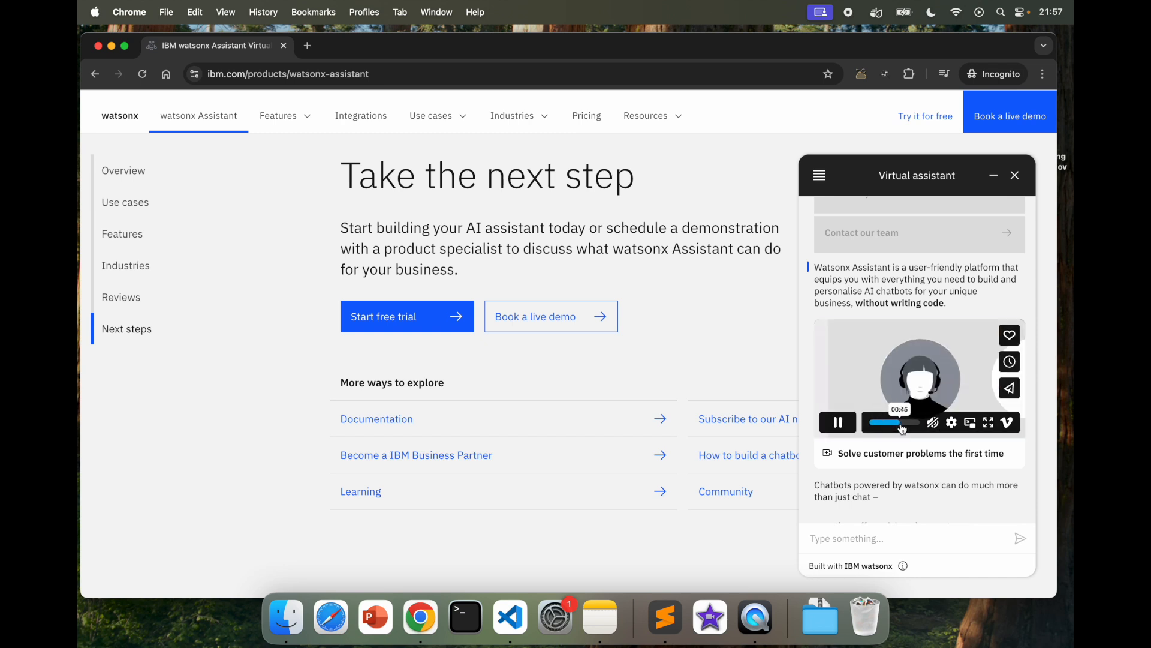
scroll(936, 443, down, 3)
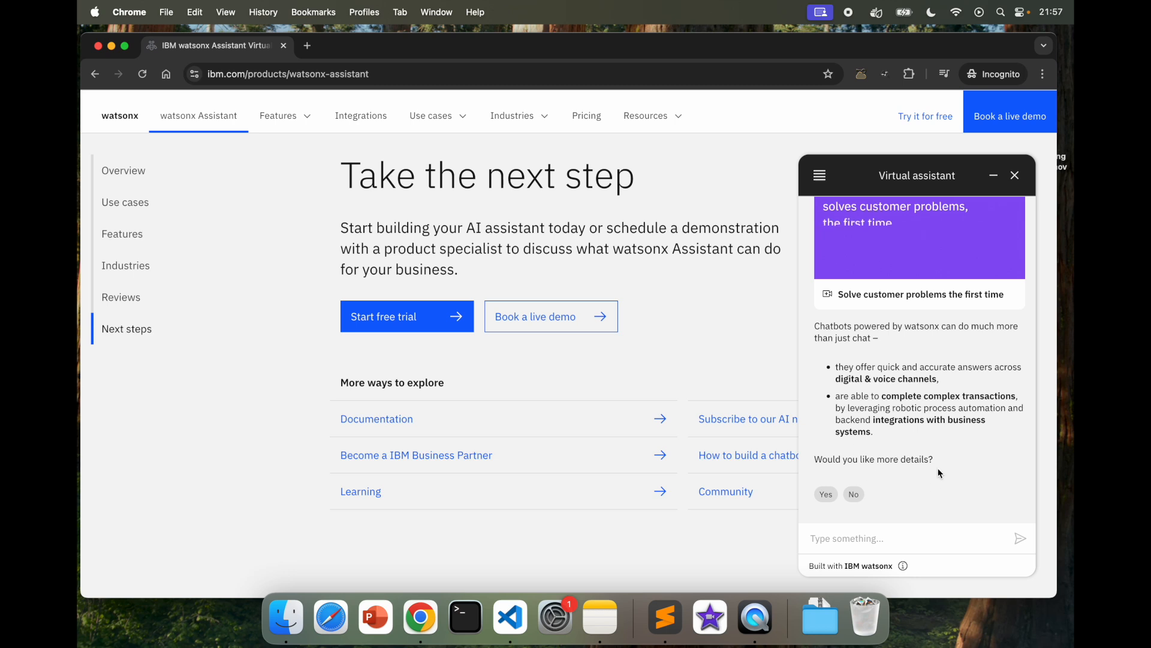
click(825, 494)
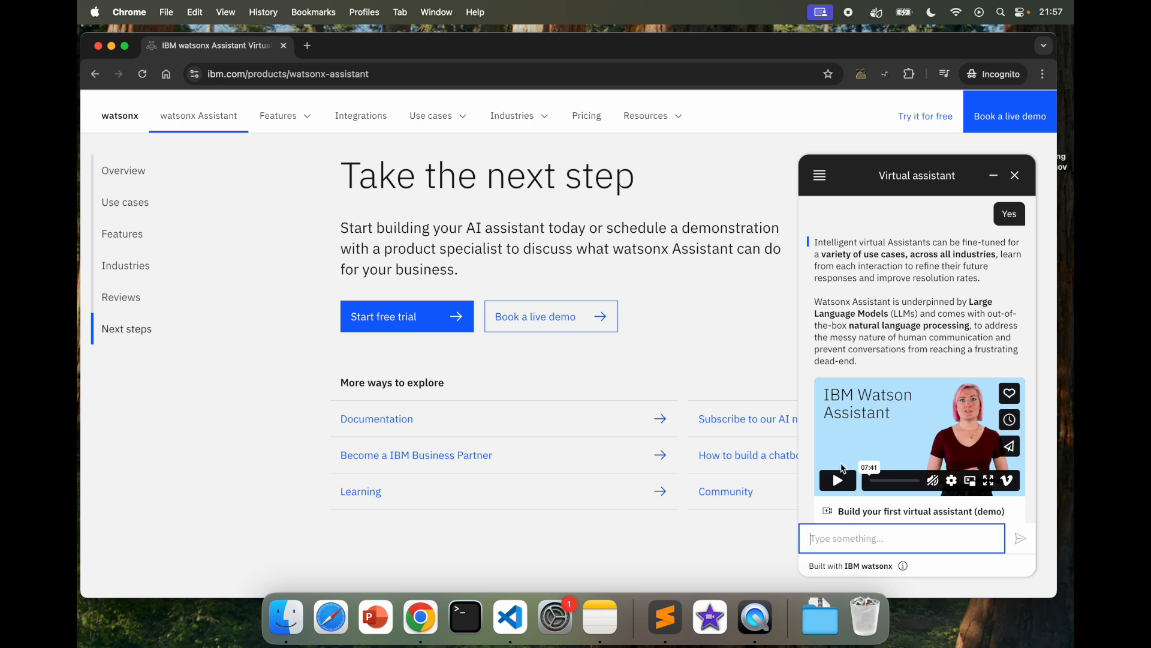
click(847, 480)
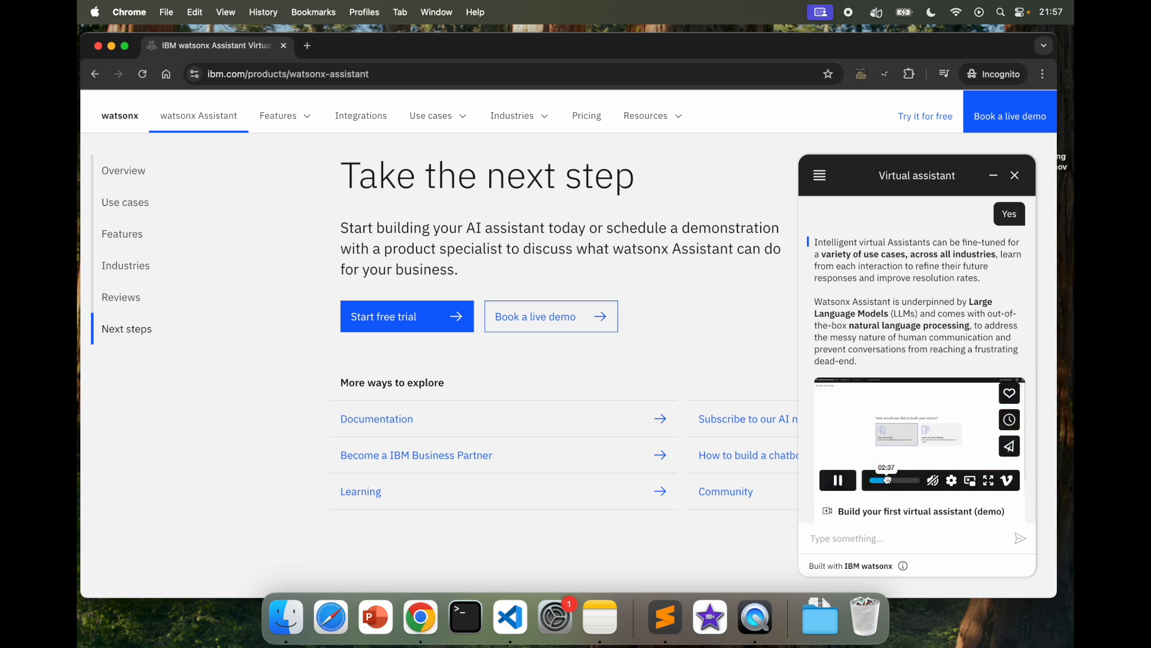
click(894, 480)
drag(894, 482, 916, 481)
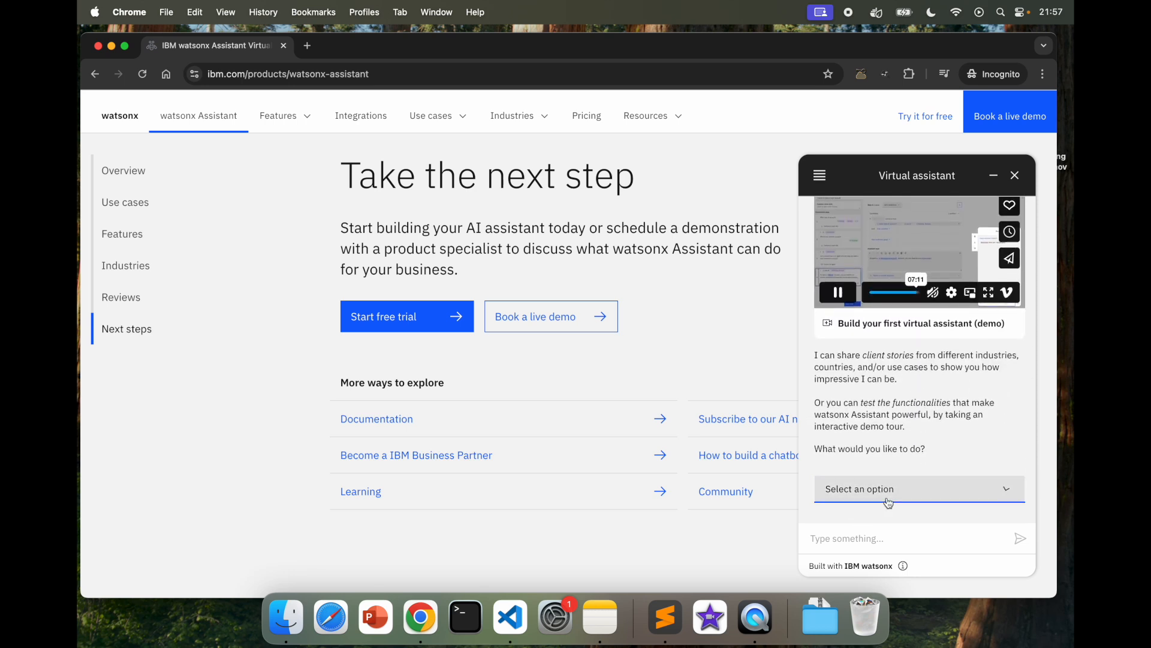
click(888, 495)
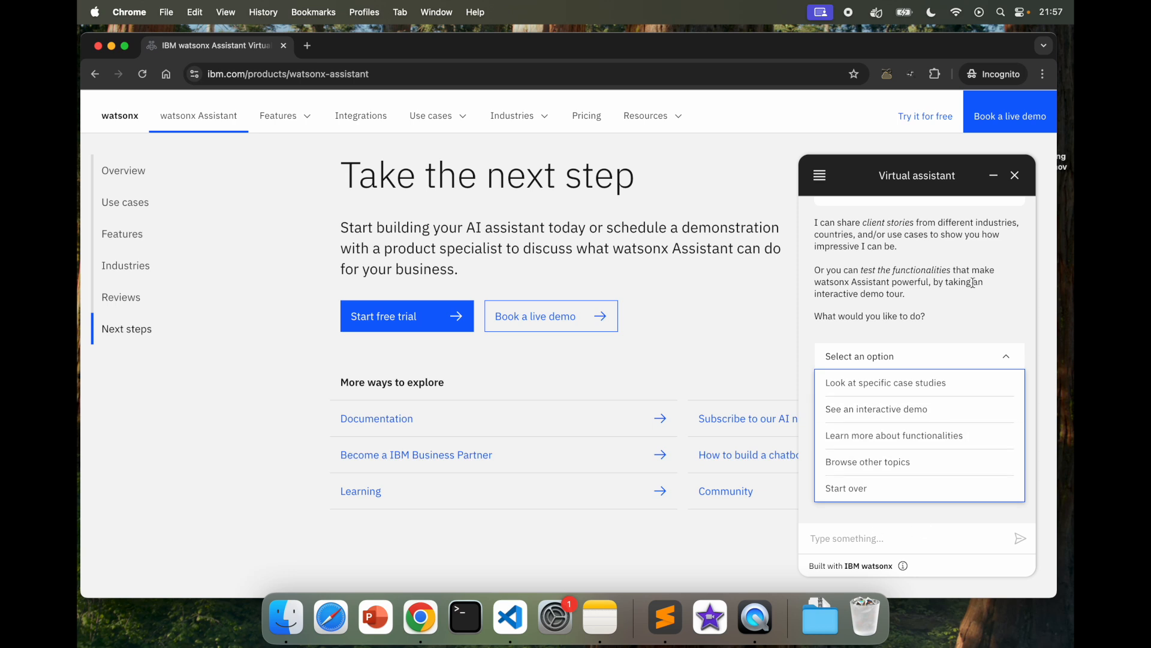
scroll(911, 262, up, 3)
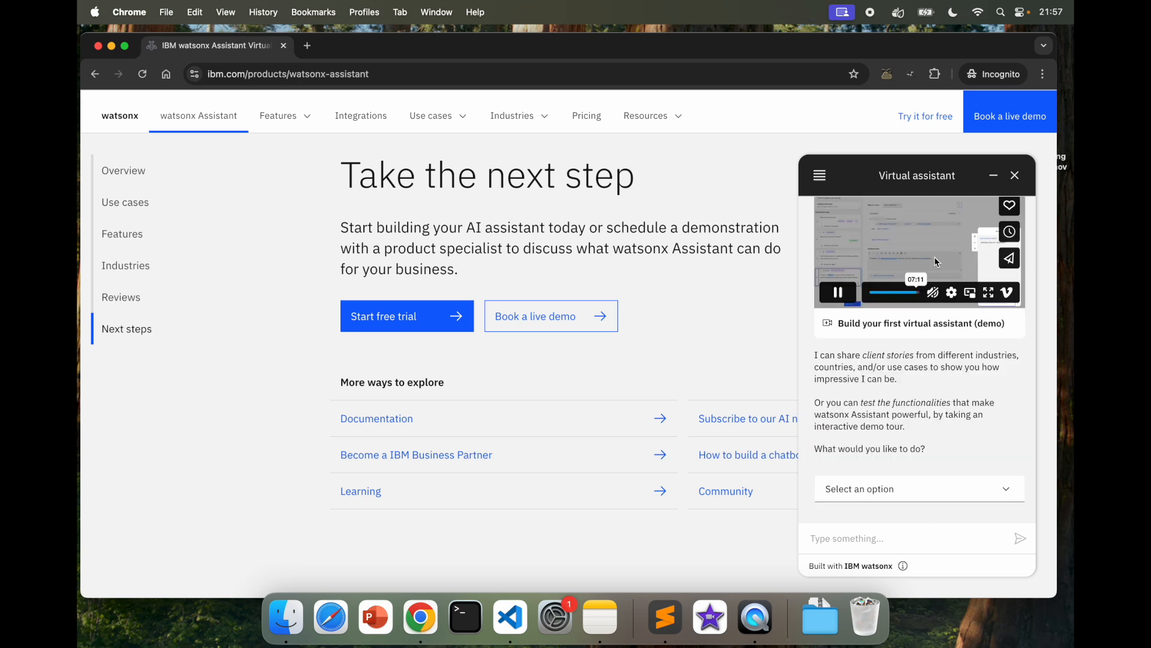
click(1017, 179)
click(975, 413)
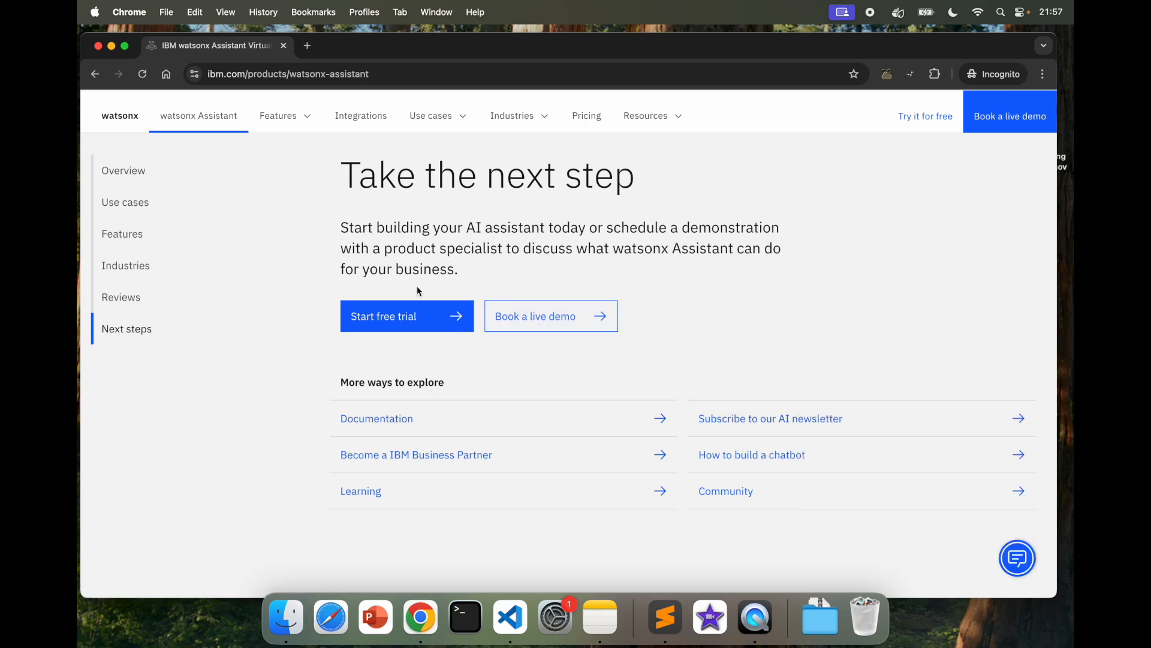
click(395, 324)
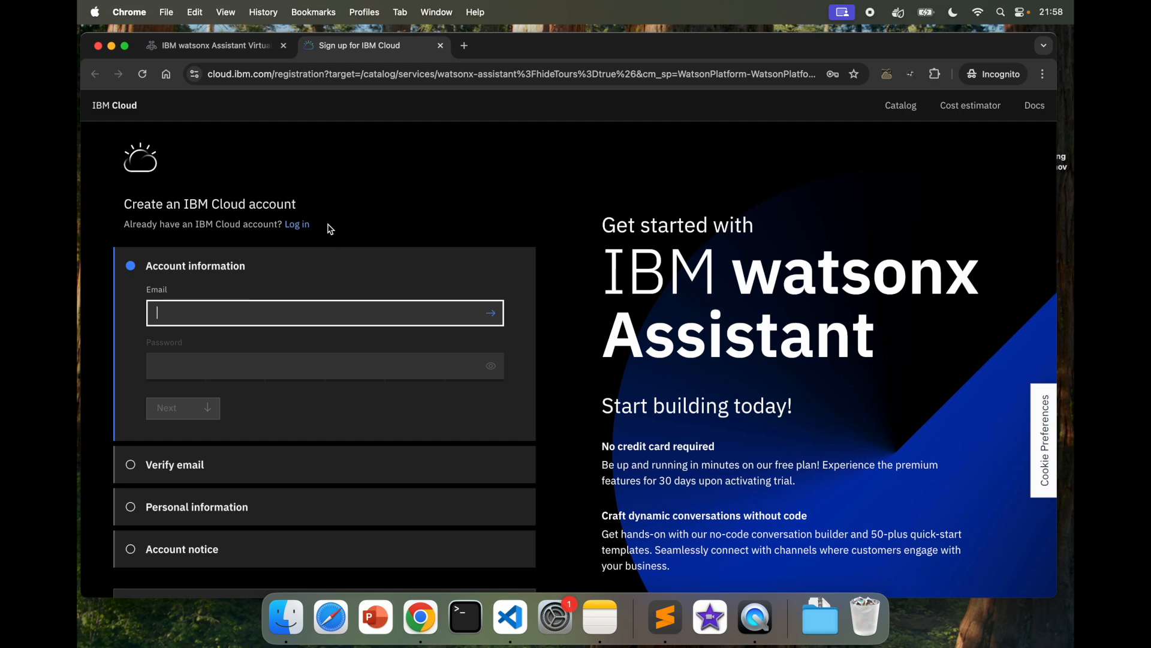
Step: Close the IBM Cloud sign-up tab and the product page to get back to the IBM Cloud dashboard
scroll(401, 315, down, 3)
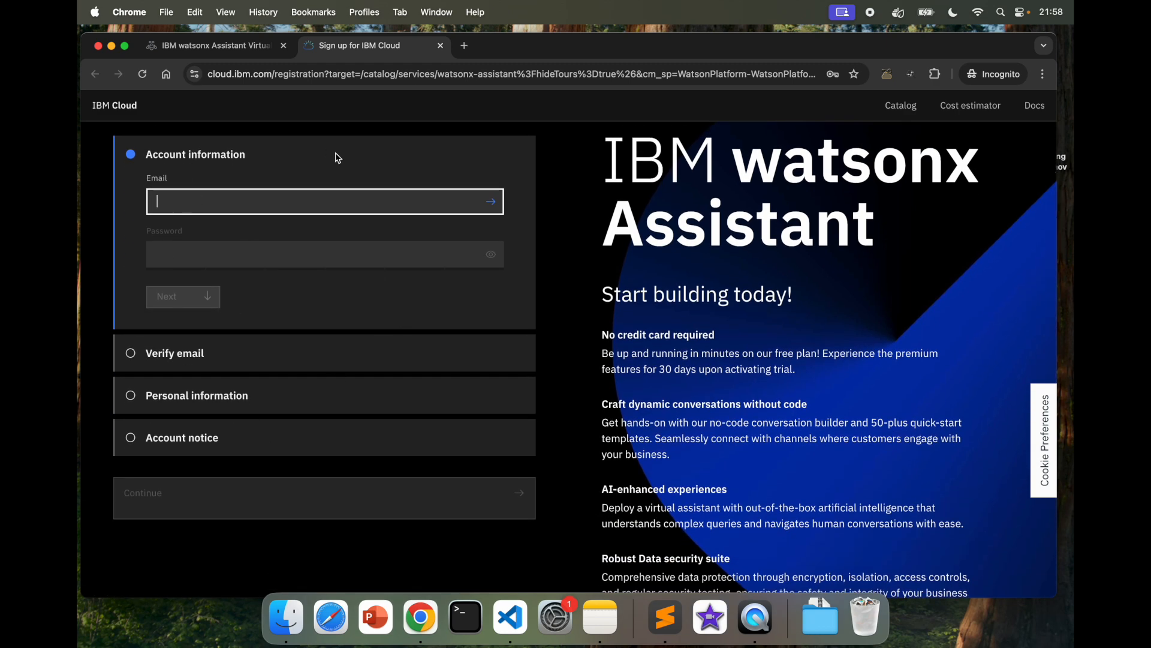
click(440, 46)
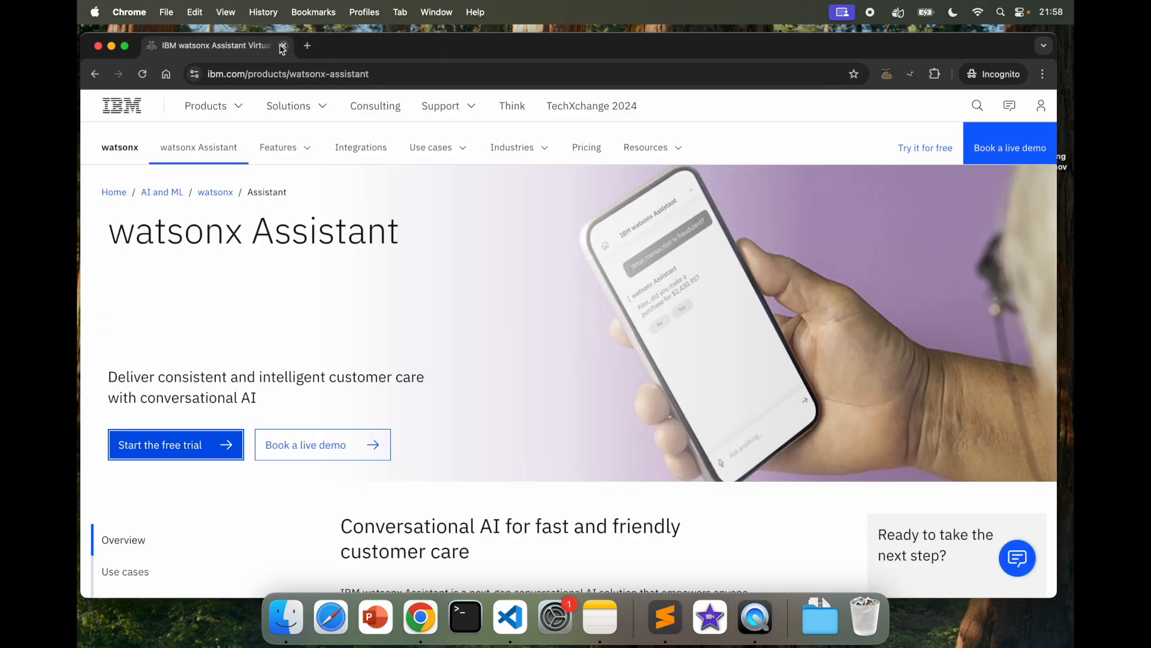
click(282, 46)
click(315, 74)
Step: Reload the dashboard, open the Use Watson Assistant starter, read its About summary, and return to Create
key(Return)
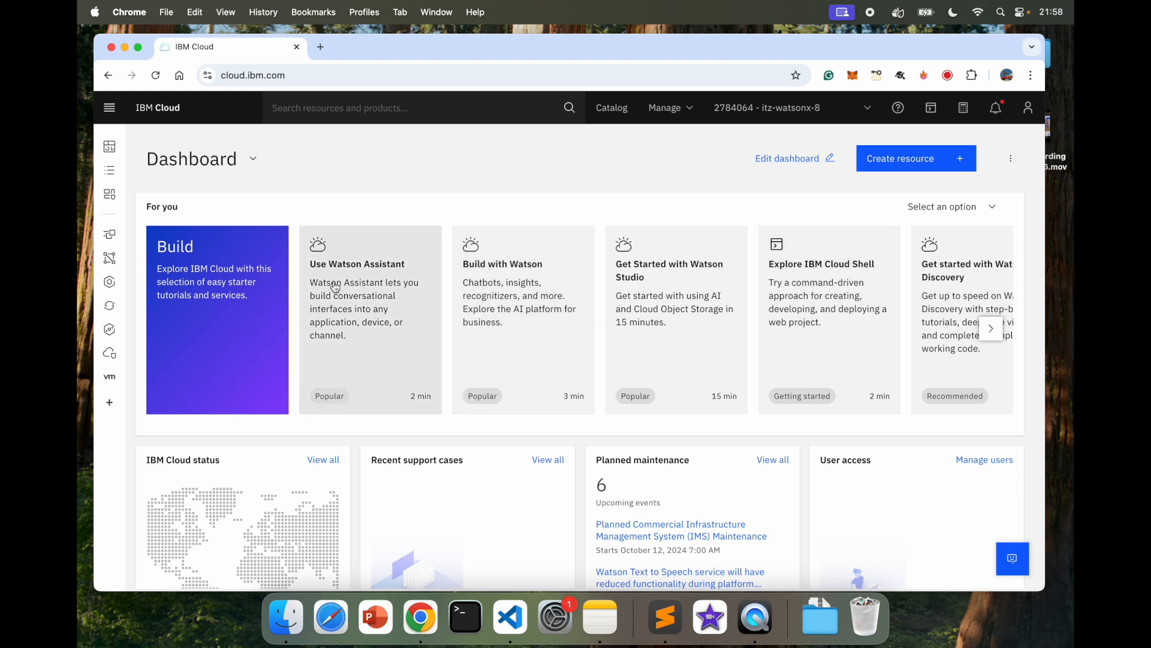
click(382, 316)
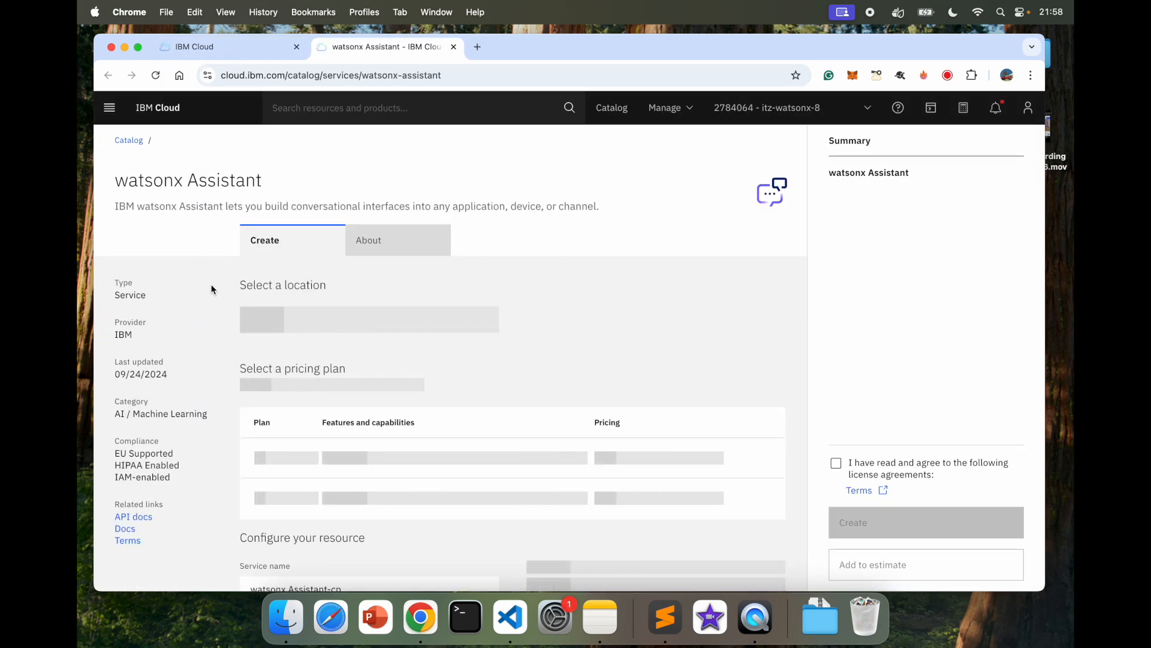
click(377, 242)
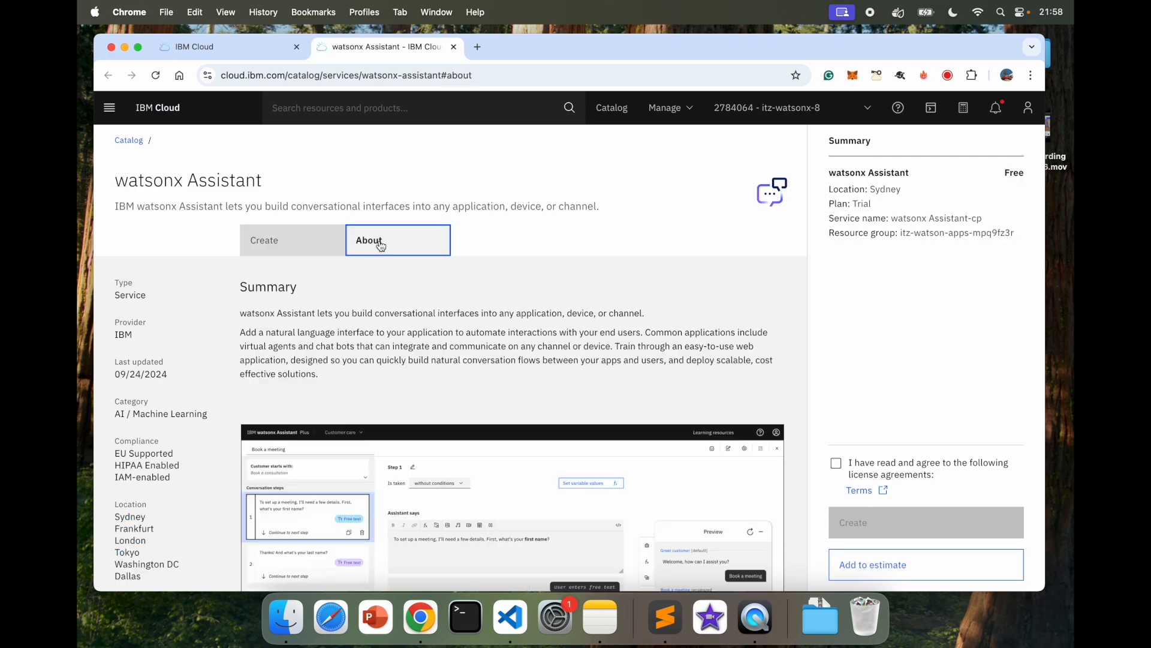
scroll(456, 324, down, 2)
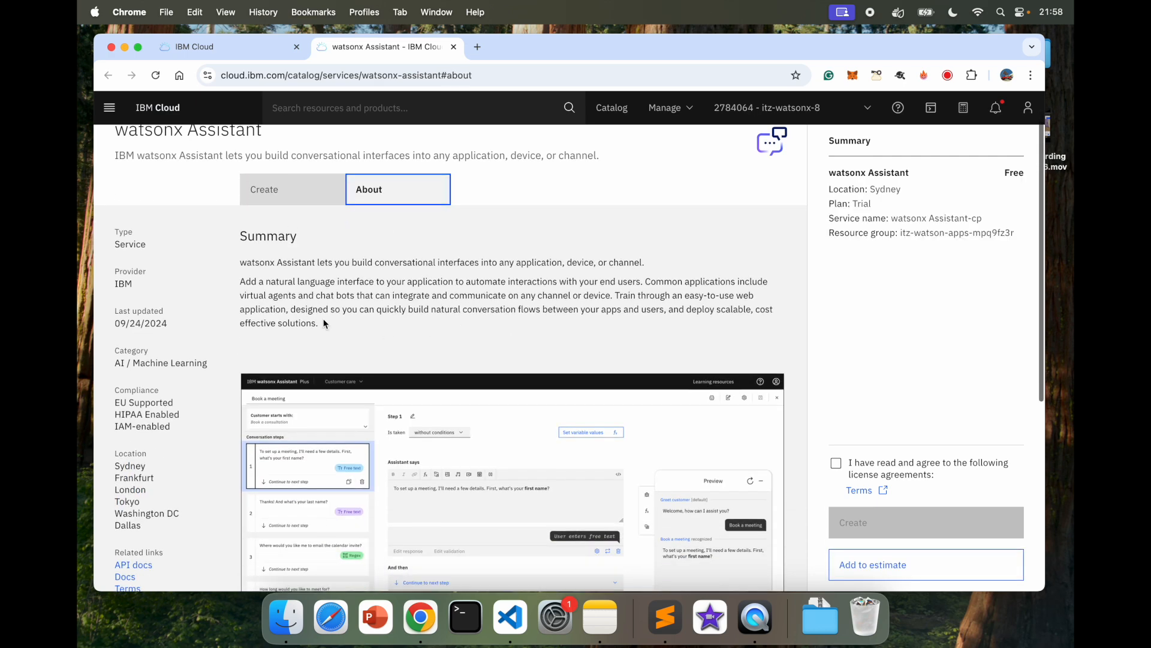
click(280, 198)
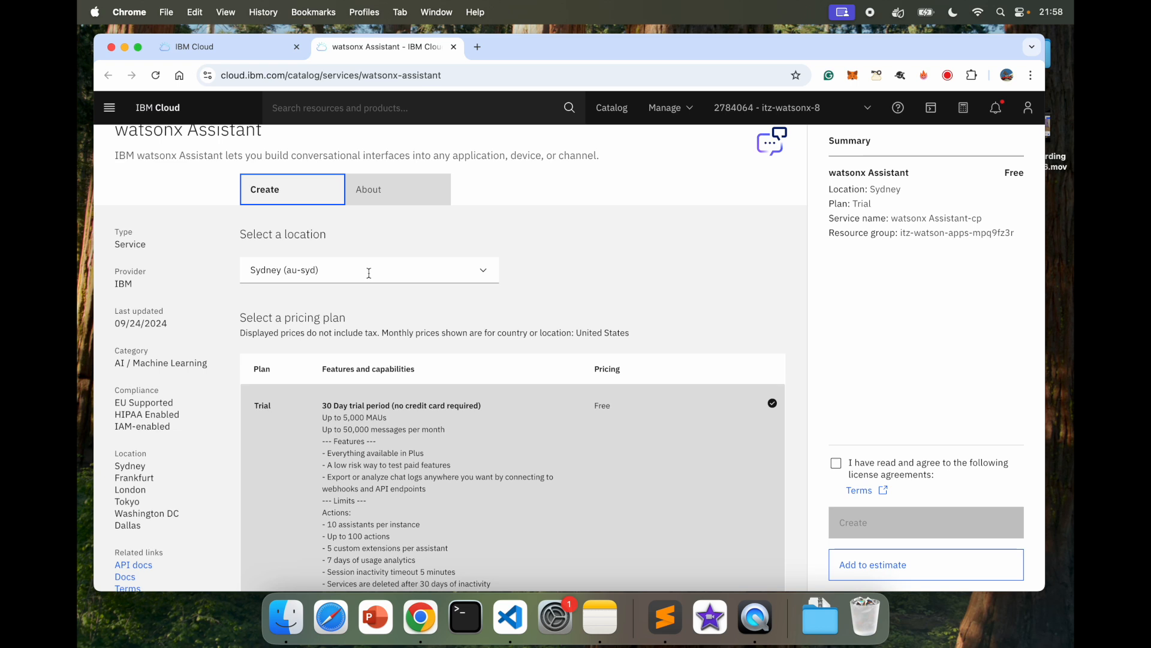
click(480, 275)
Step: Set the service location to Washington DC (us-east) and review the pricing plans
scroll(377, 411, down, 1)
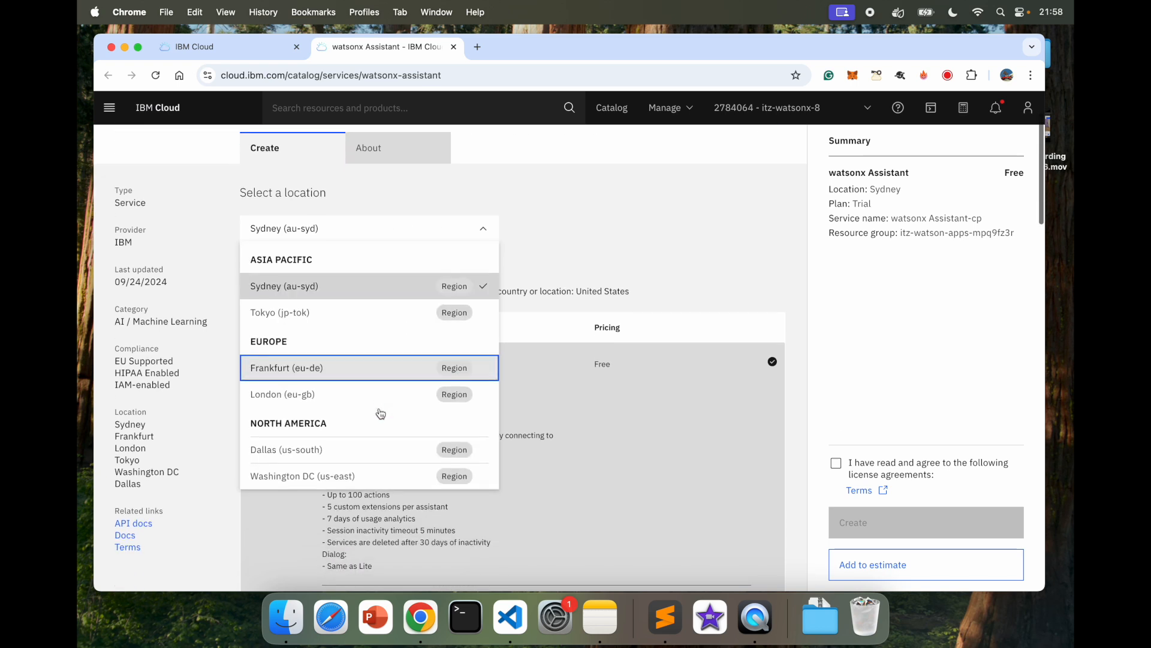
click(310, 478)
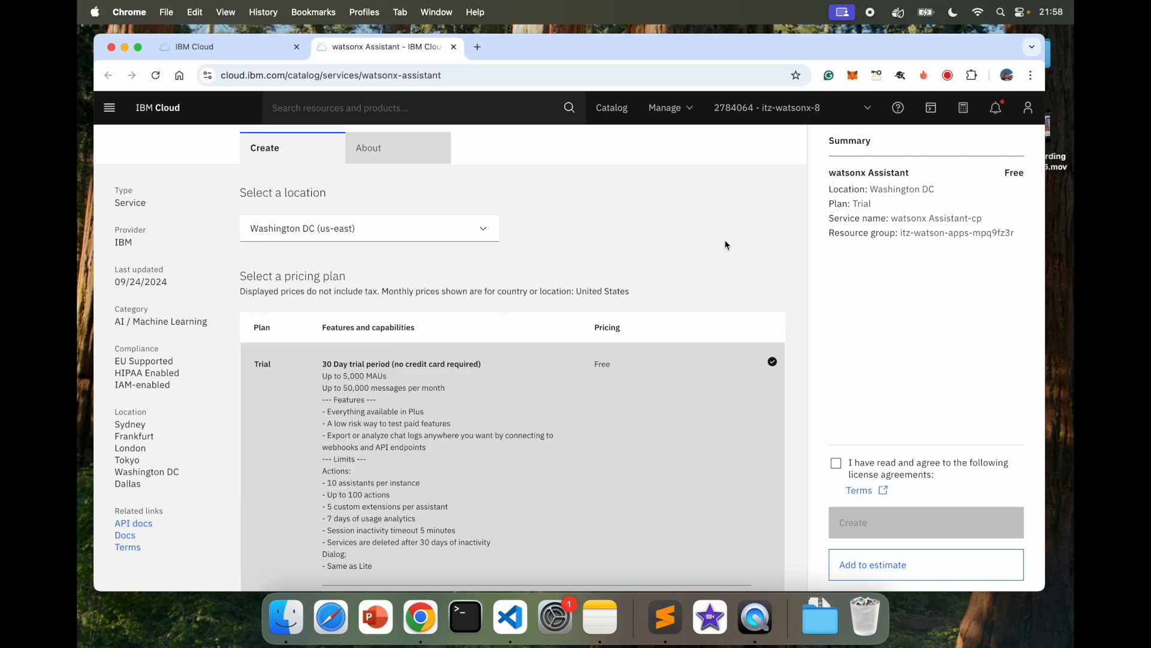
scroll(567, 329, down, 3)
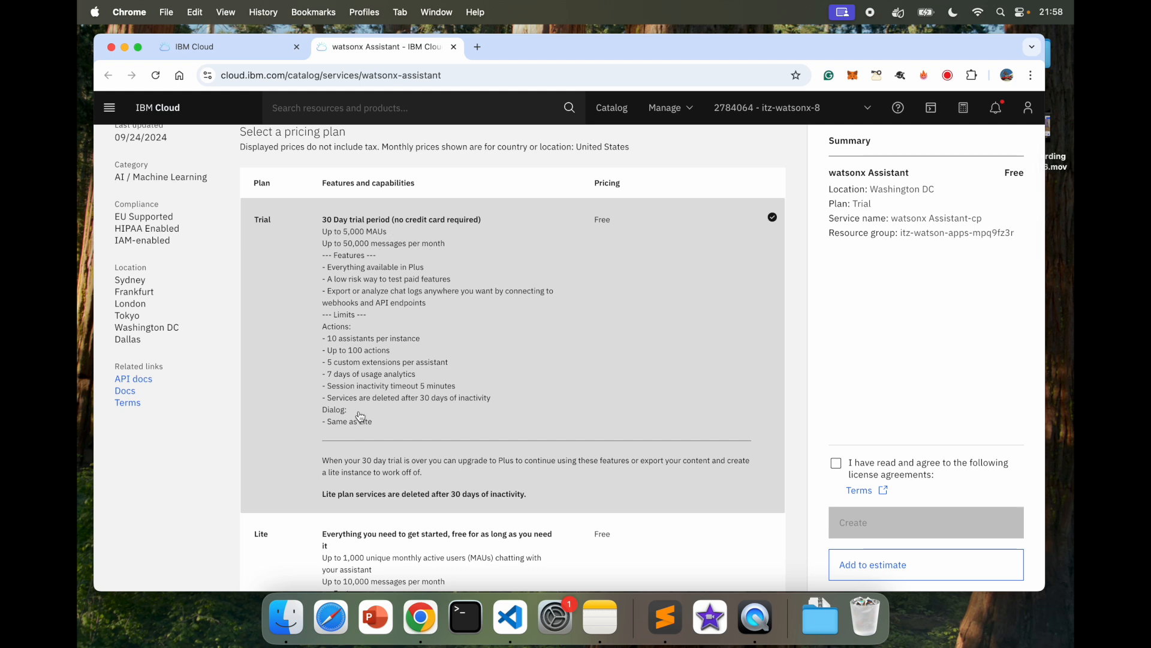
scroll(384, 384, down, 2)
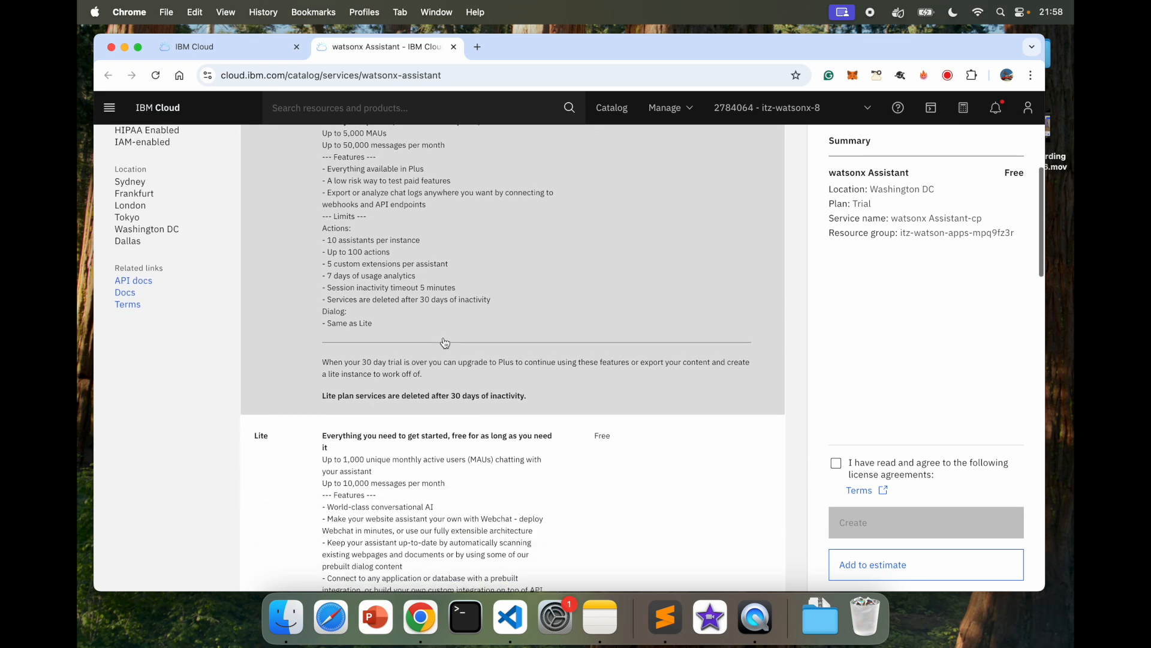
scroll(456, 465, down, 1)
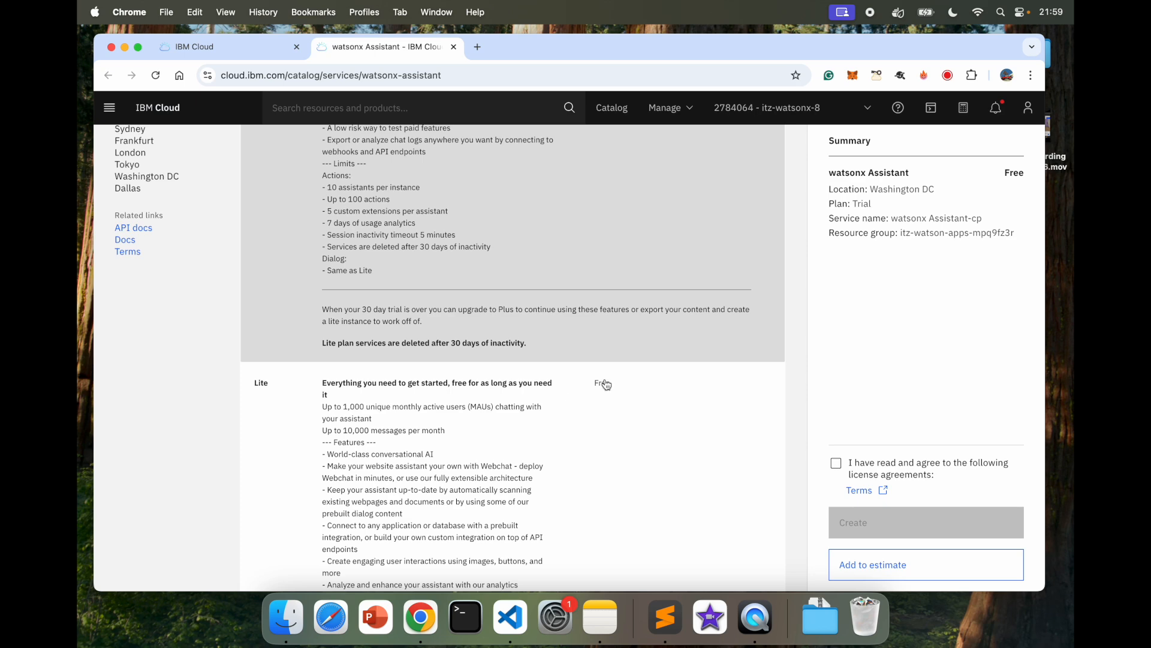
scroll(436, 491, down, 1)
scroll(437, 492, down, 7)
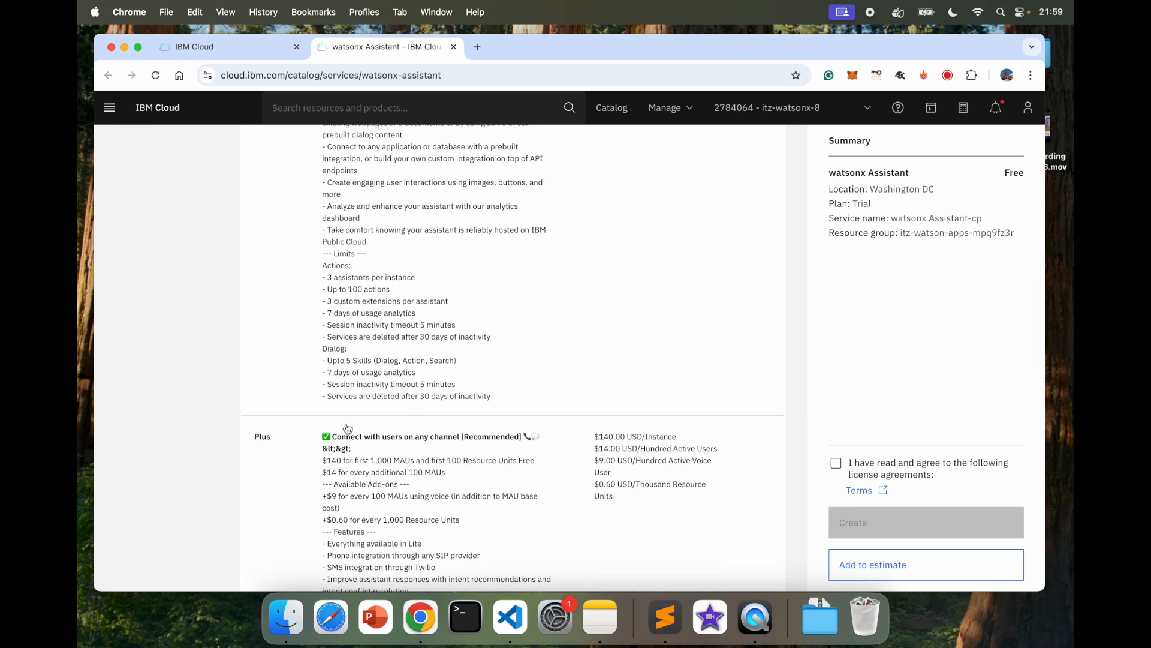
scroll(548, 473, up, 10)
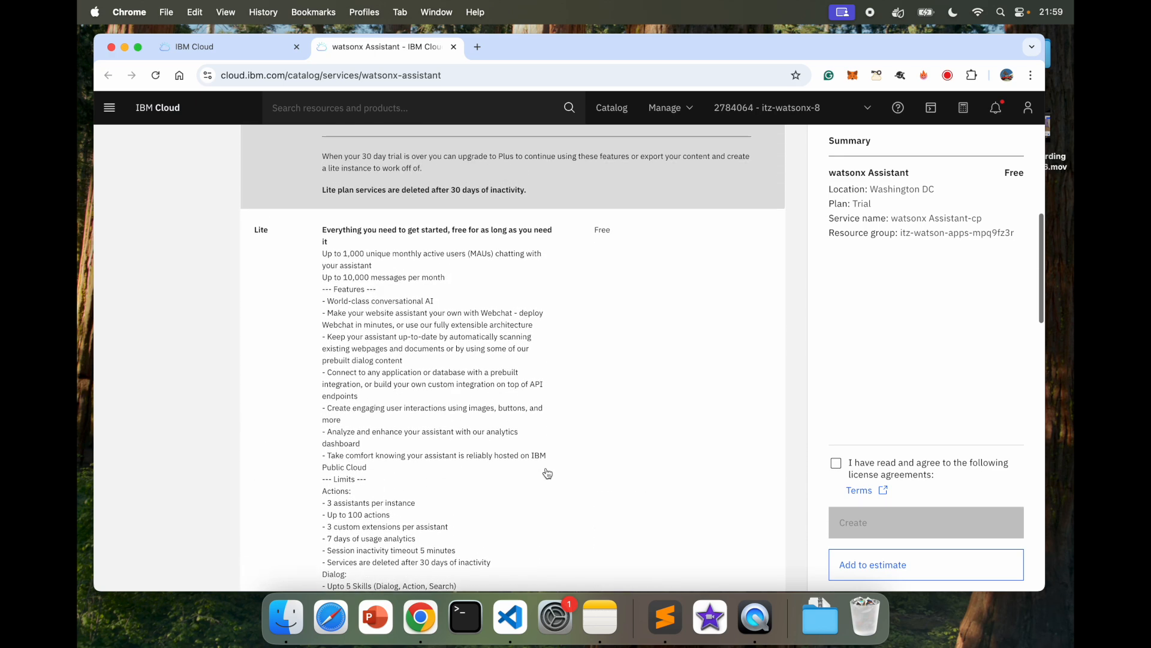
scroll(547, 473, up, 2)
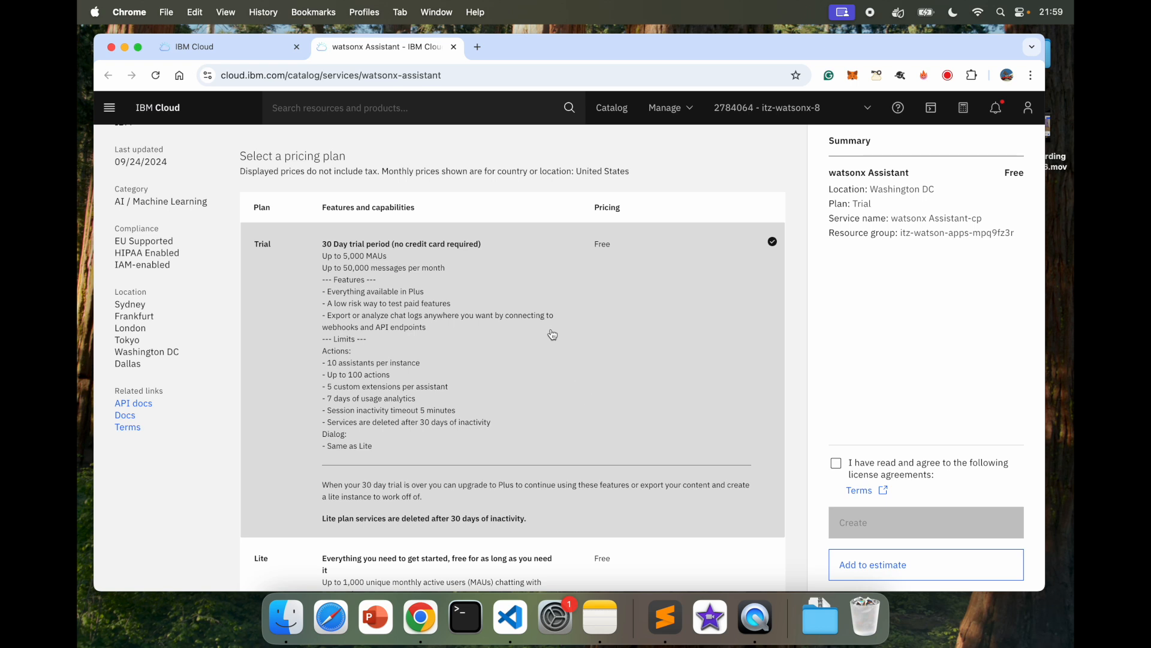
Step: Accept the licence agreement and create the watsonx Assistant instance on the Trial plan
click(835, 465)
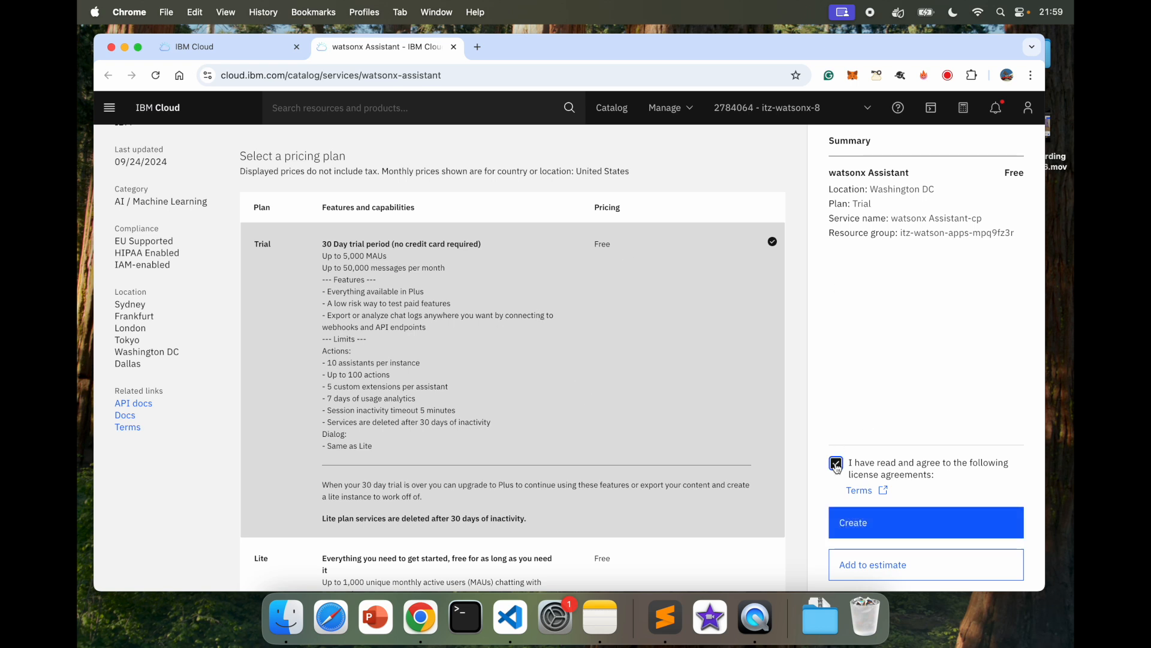
scroll(868, 380, down, 2)
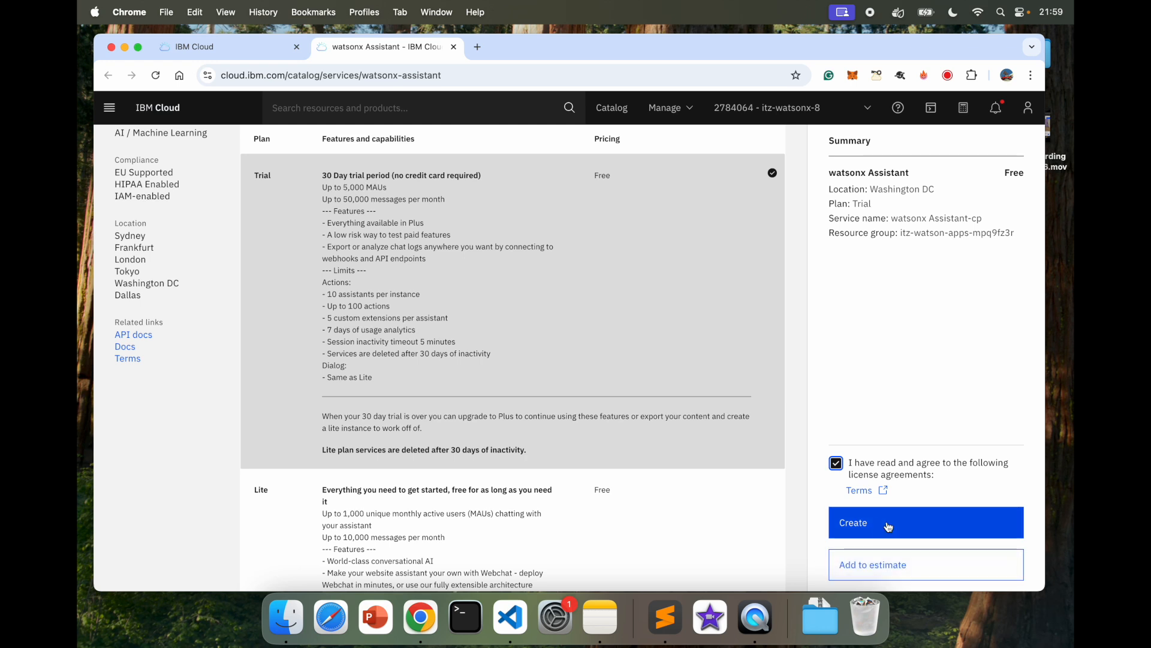
click(854, 528)
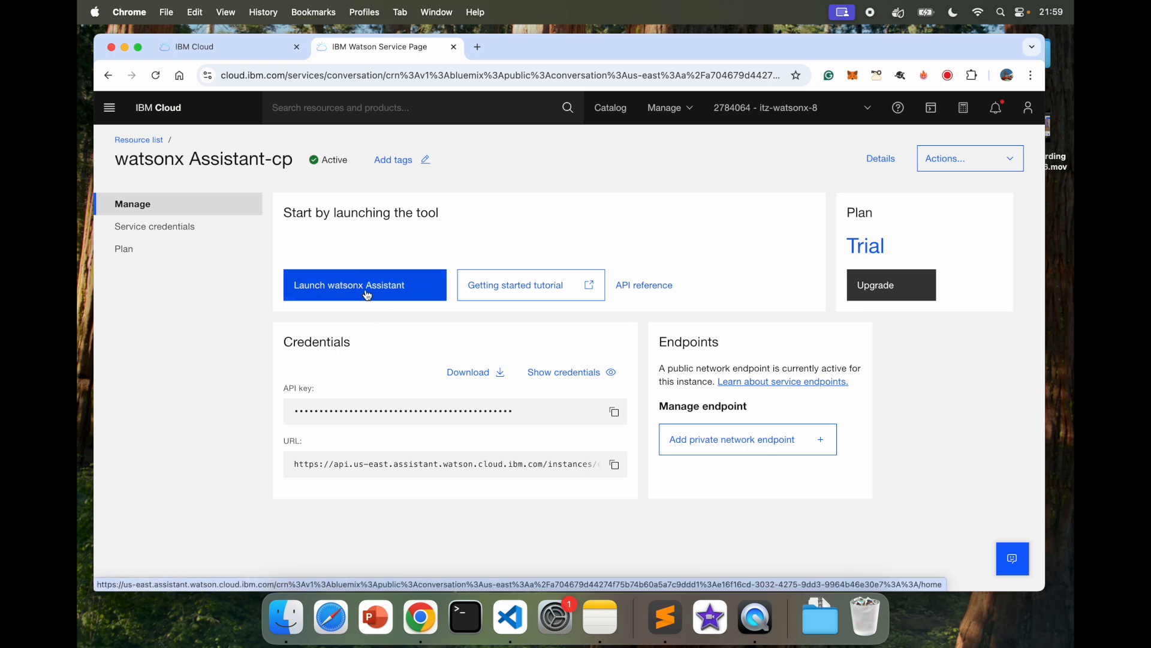
Step: Open the getting started tutorial in a new tab, then return to the service page
click(529, 290)
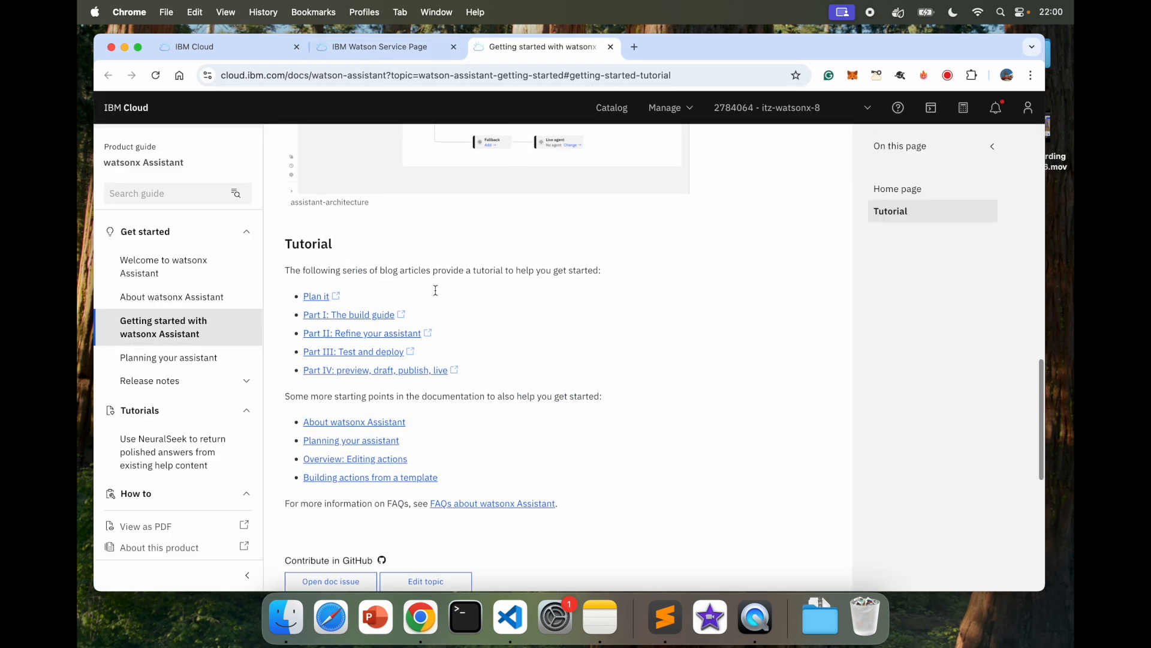
scroll(462, 323, up, 5)
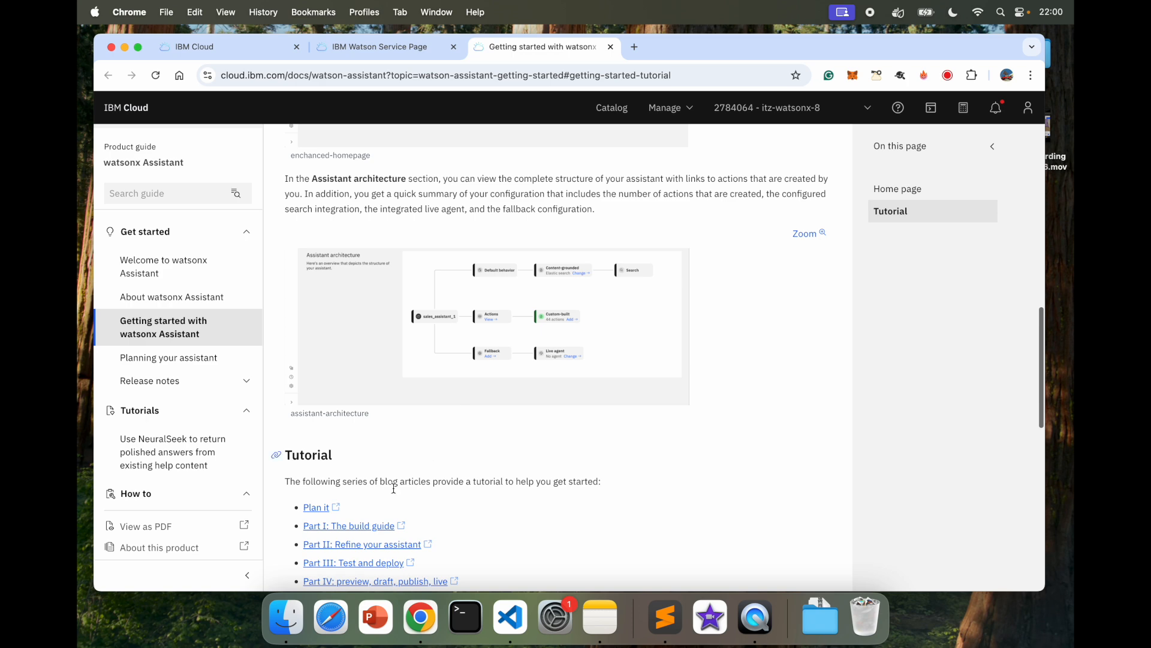
click(387, 48)
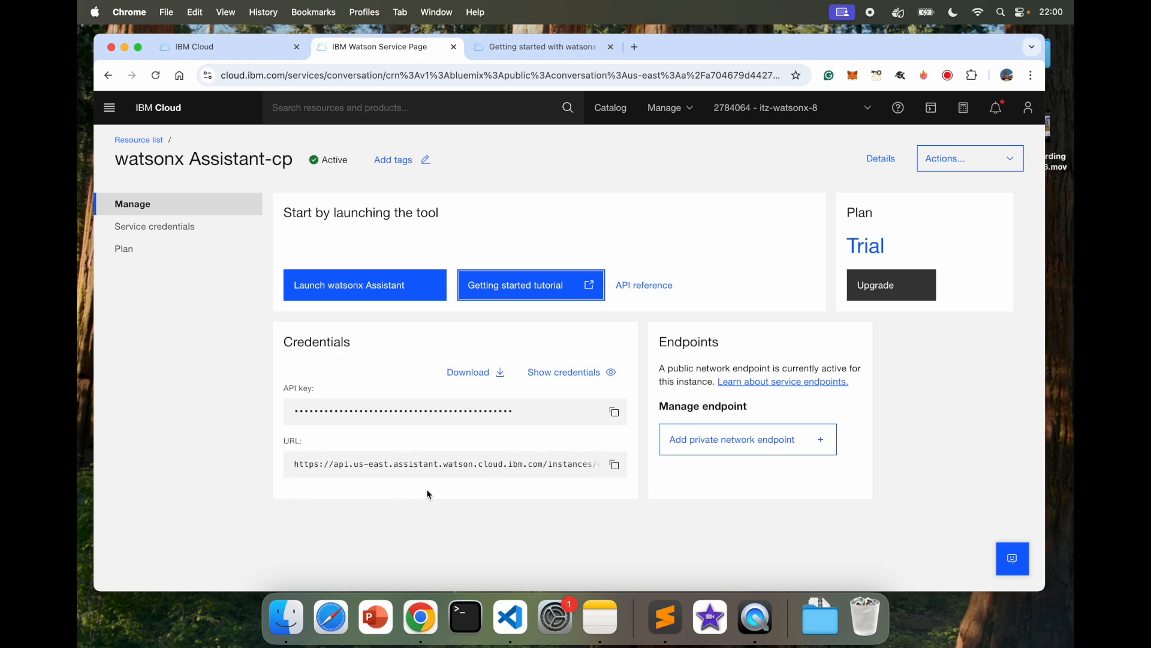
Step: Launch watsonx Assistant from the service page and close the getting started tutorial tab
click(349, 289)
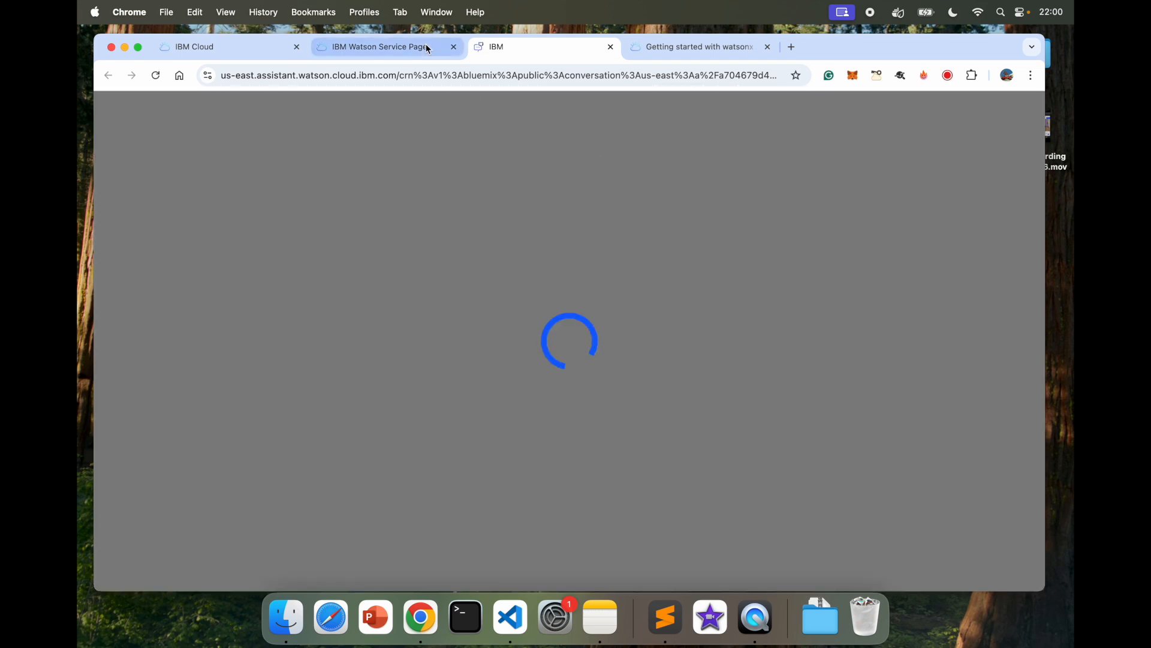
click(426, 47)
click(507, 48)
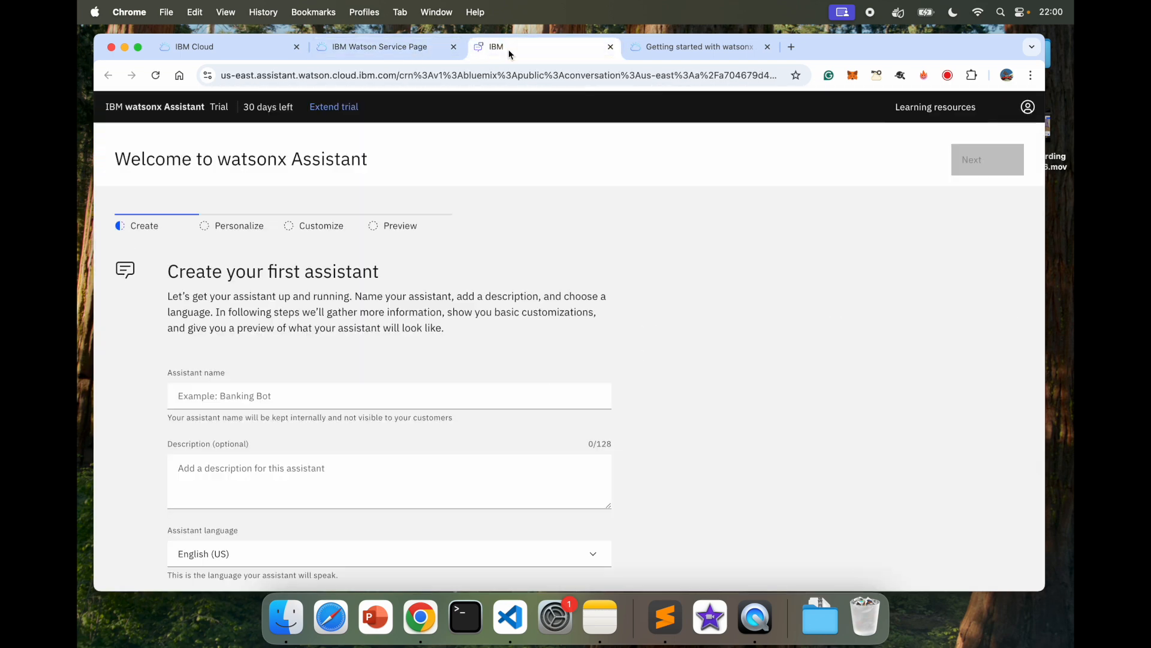
click(767, 47)
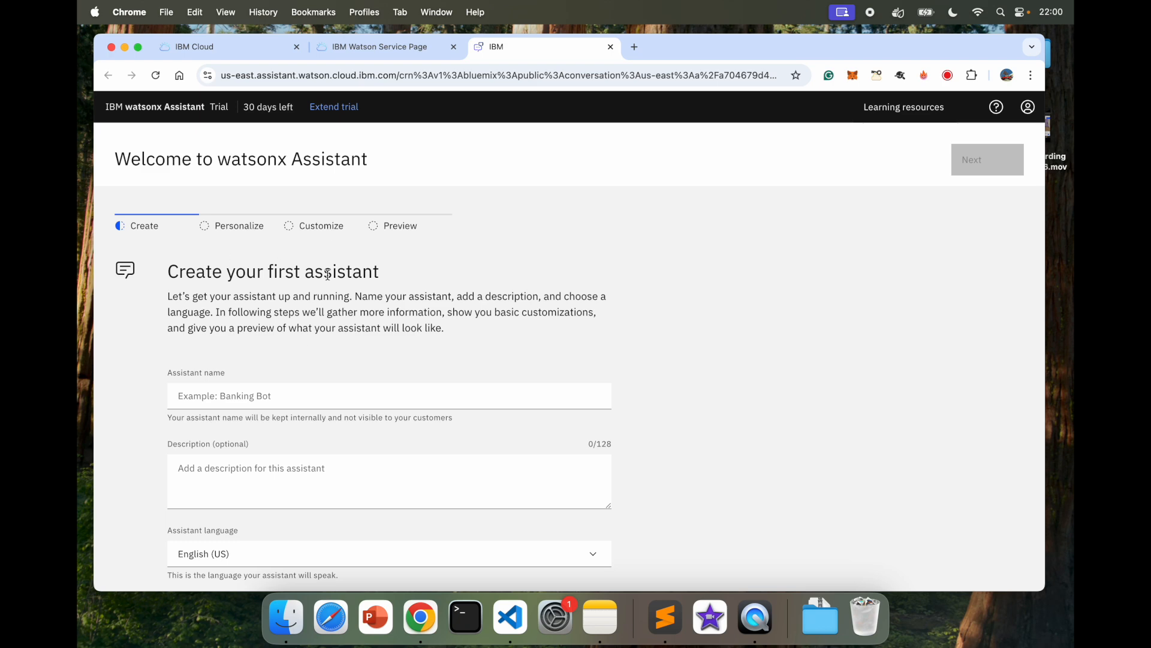
scroll(280, 297, down, 1)
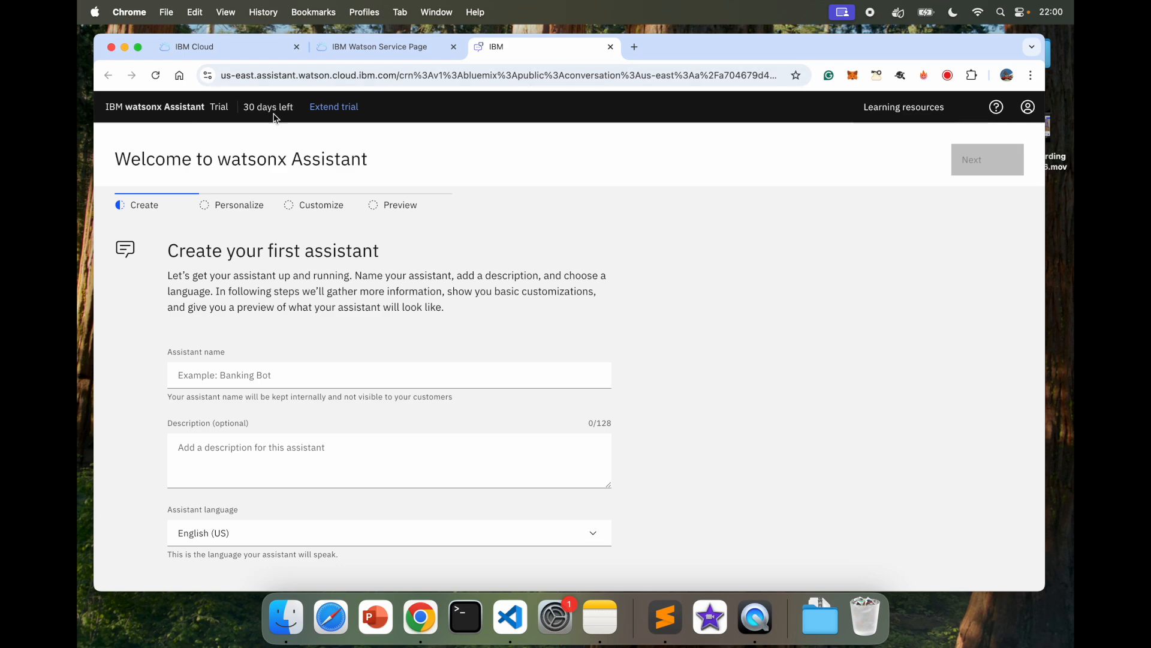
double_click(252, 109)
triple_click(252, 109)
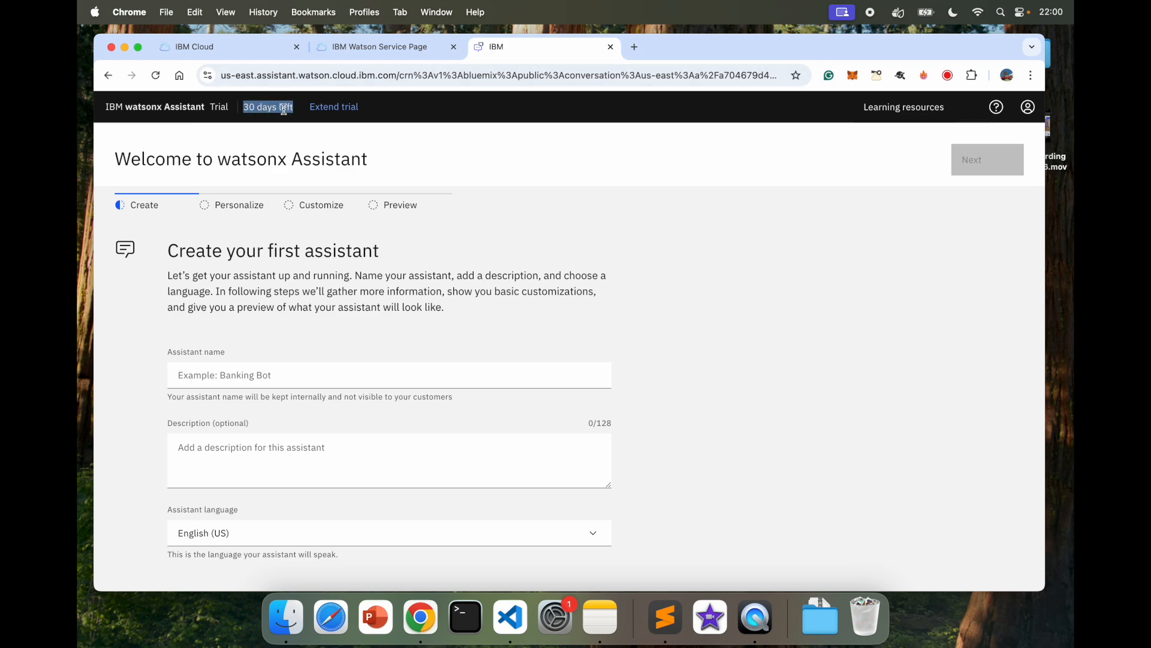
click(492, 312)
Step: Name the assistant 'Travel Agent', enter its vacation-planning description, keep English (US), and continue
click(268, 369)
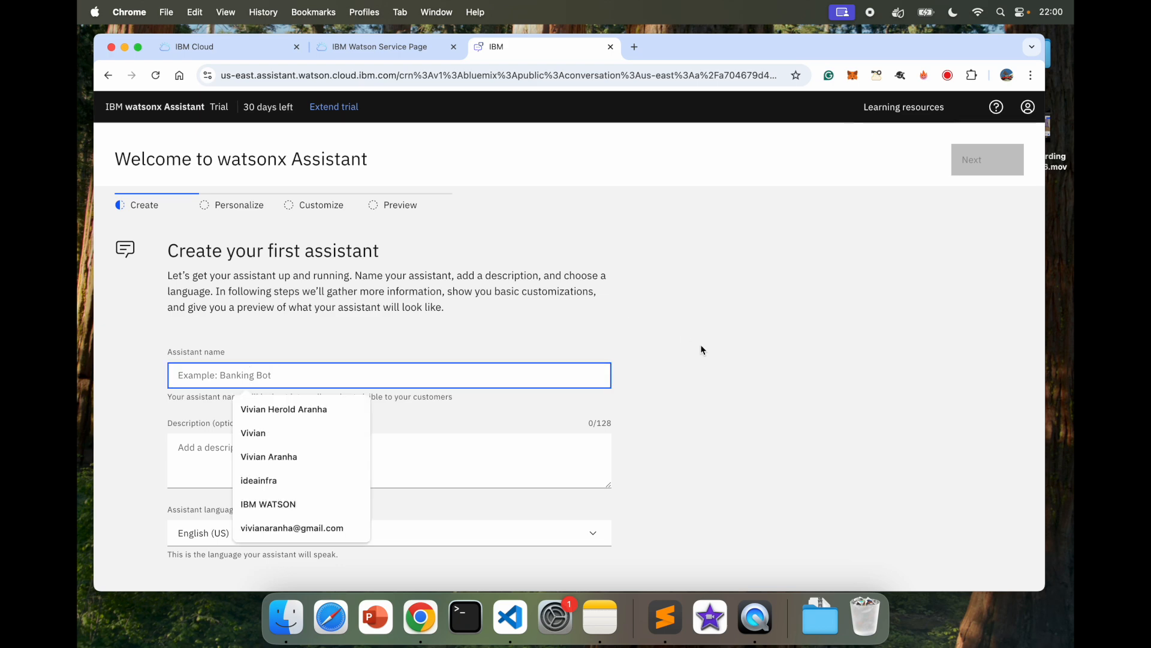
text(Travel Agent)
click(412, 451)
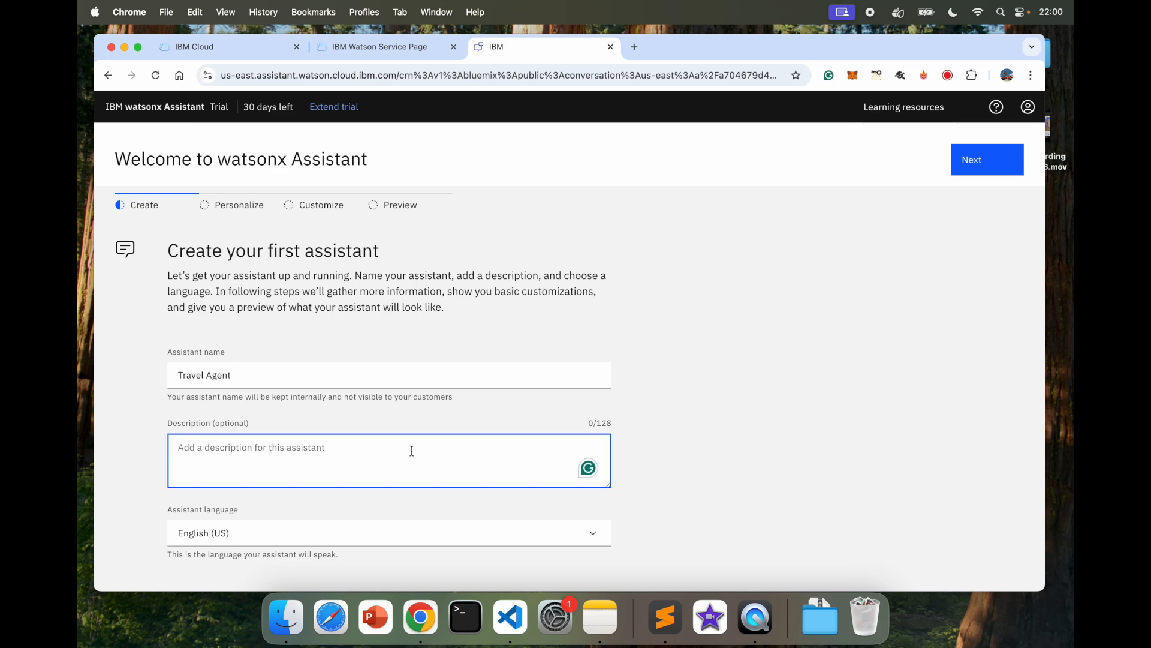
text(Helps you plan your vacation)
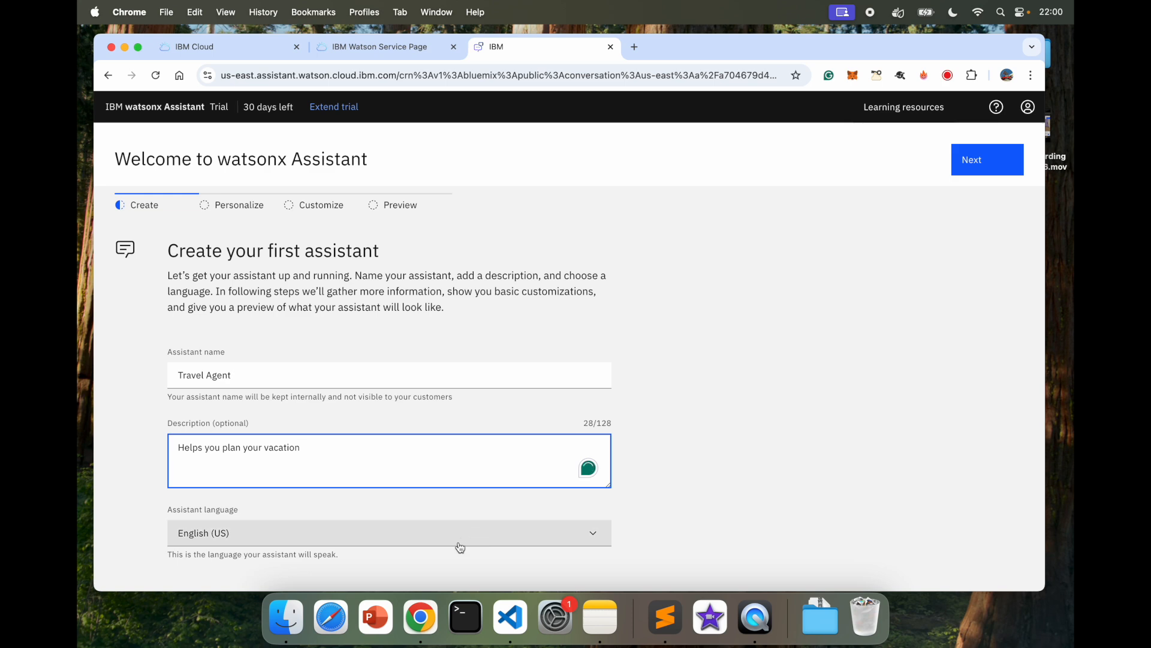
click(426, 536)
scroll(375, 434, down, 5)
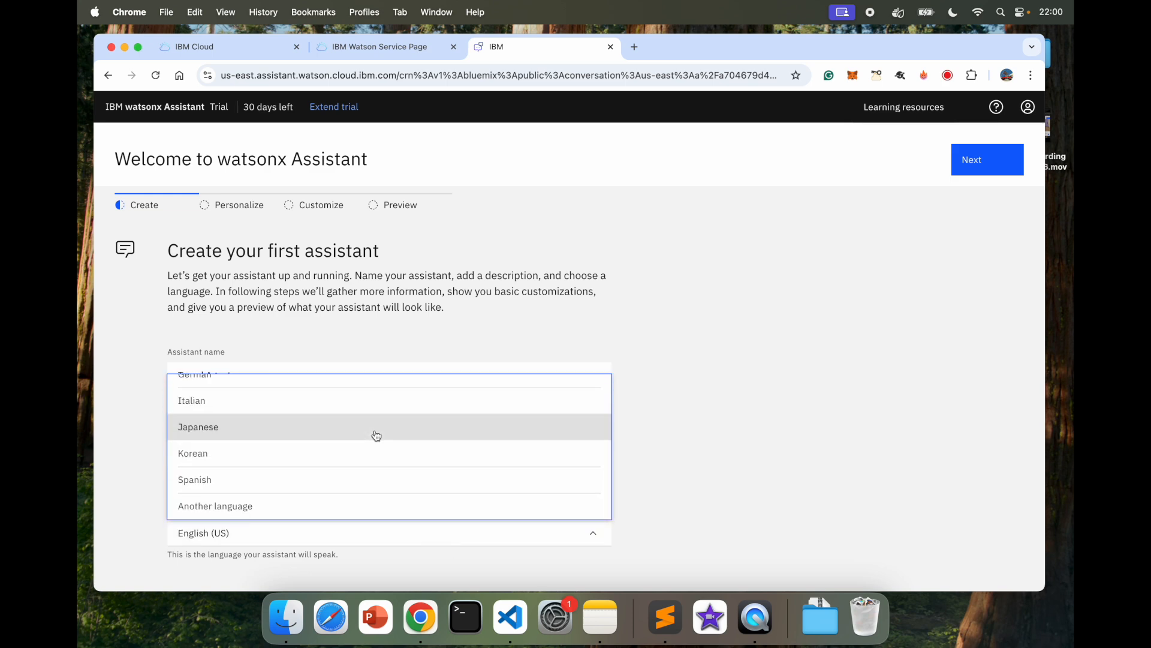
scroll(376, 436, up, 5)
click(755, 359)
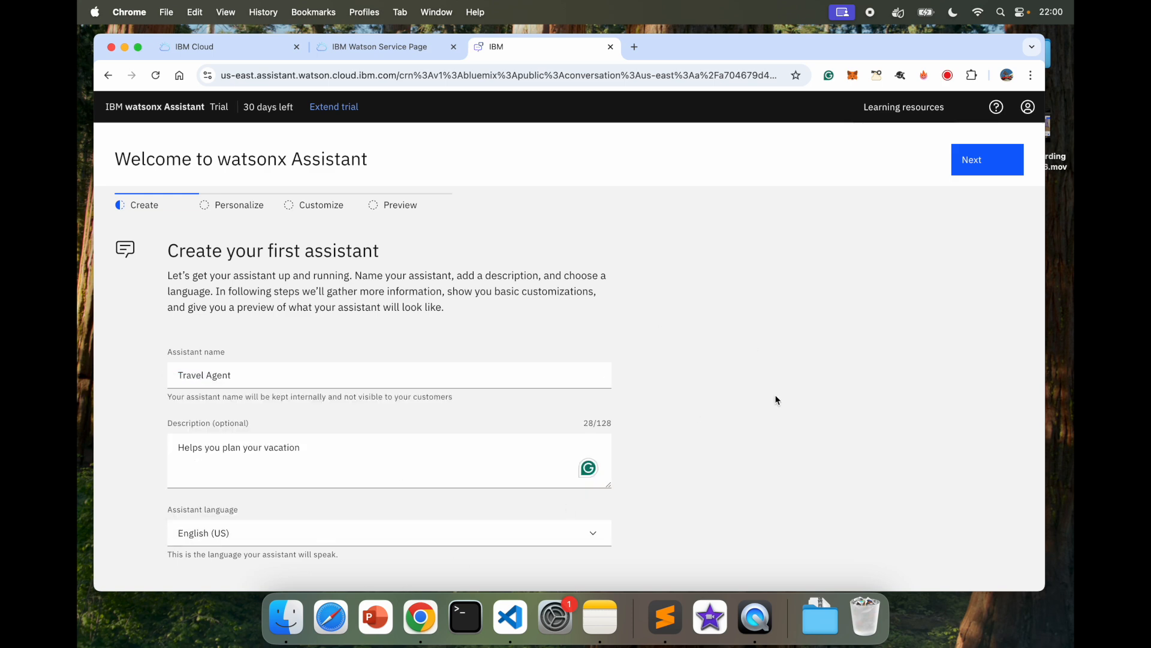
click(976, 160)
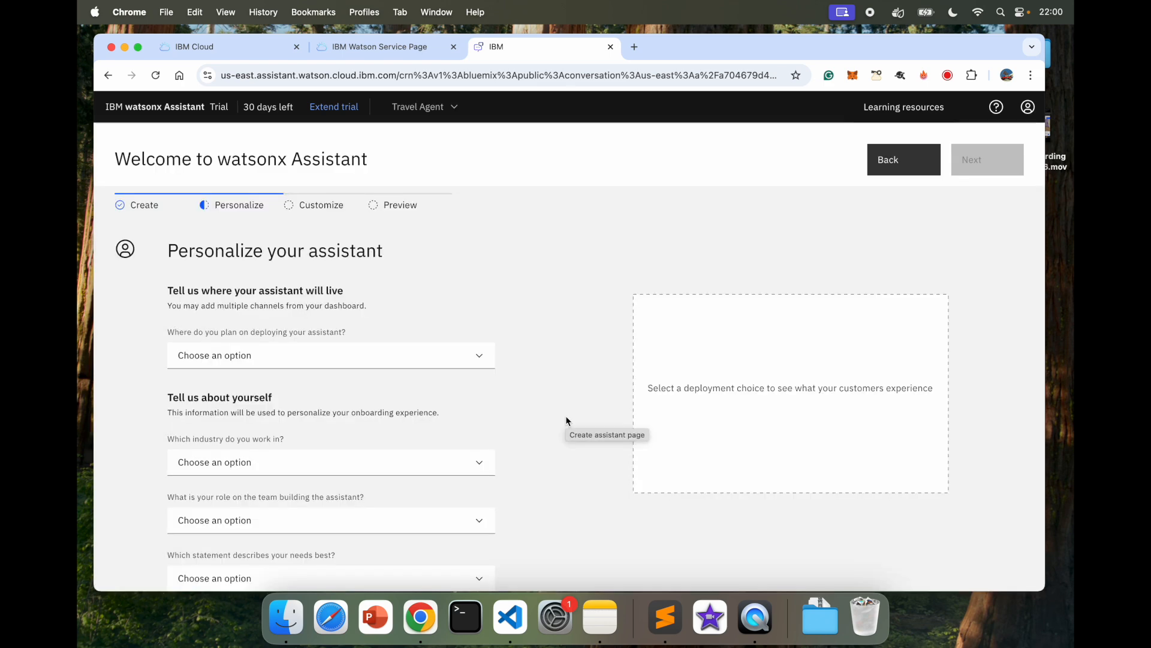
Step: Choose Web as the deployment channel
click(312, 362)
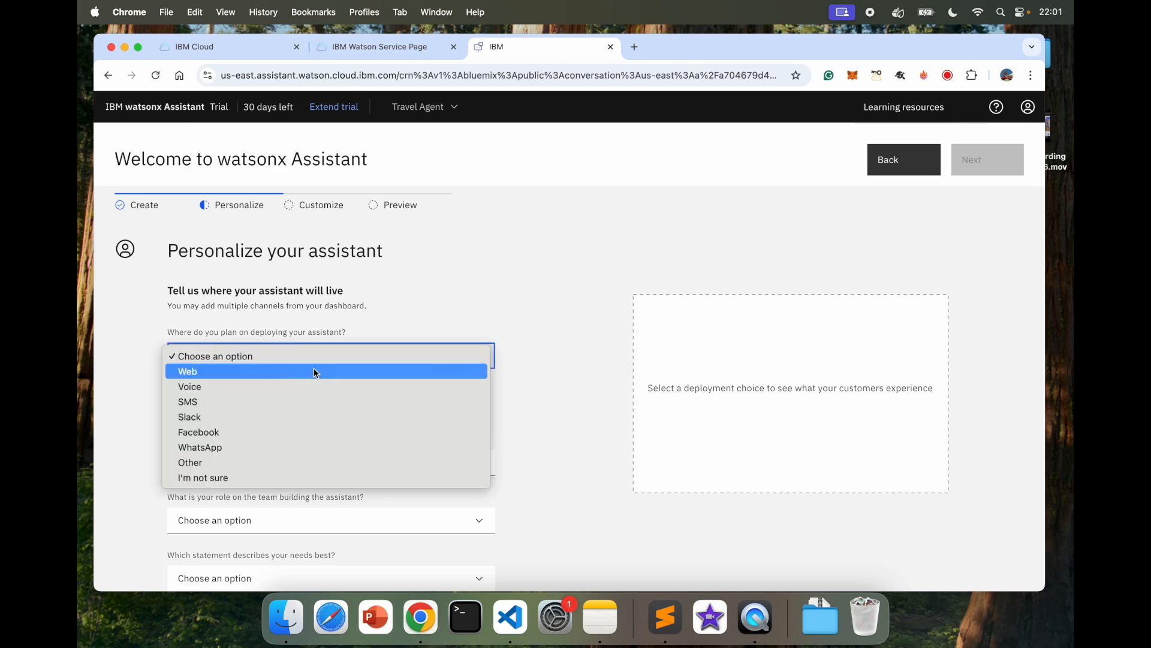
click(208, 373)
scroll(478, 383, down, 1)
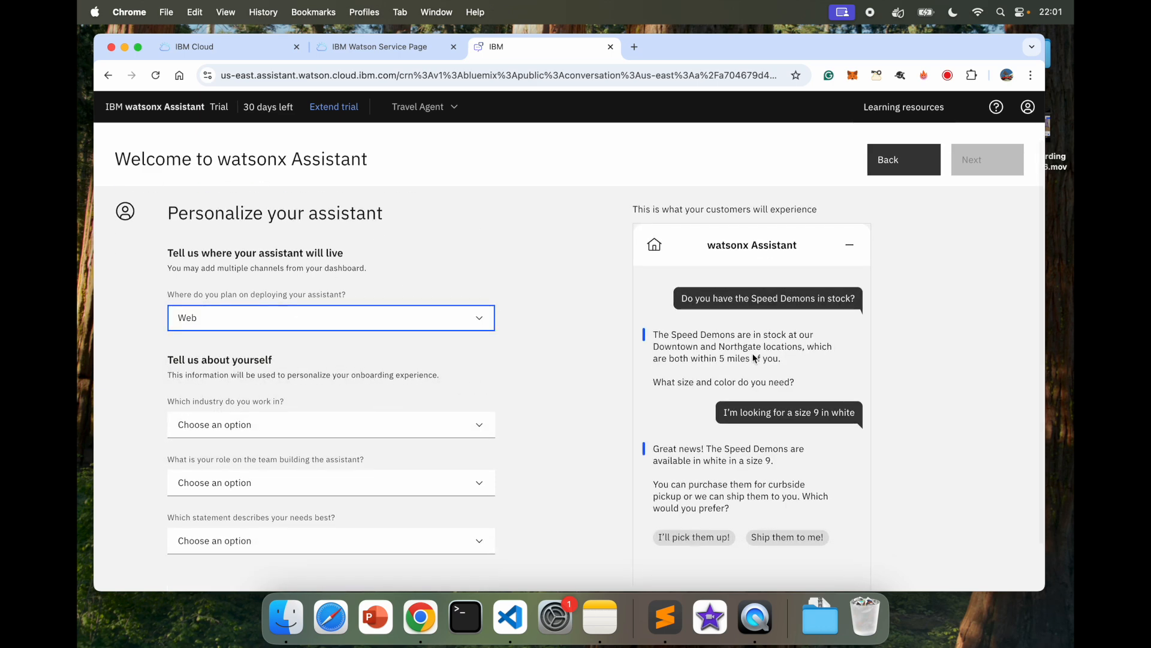
scroll(754, 358, down, 2)
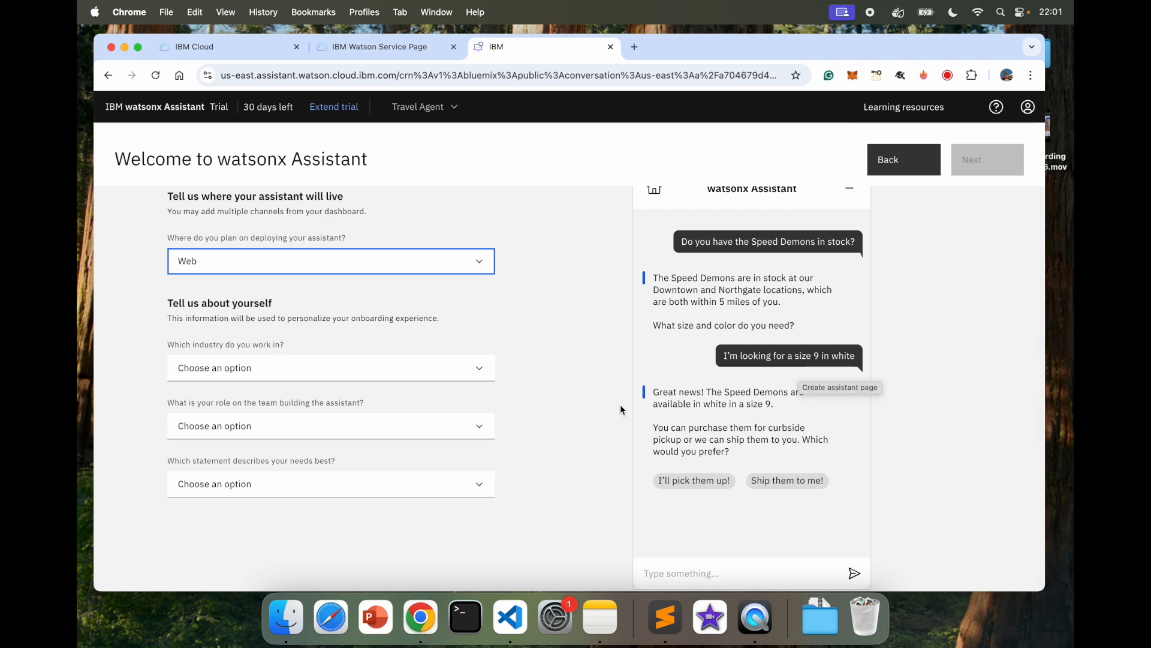
scroll(610, 360, up, 3)
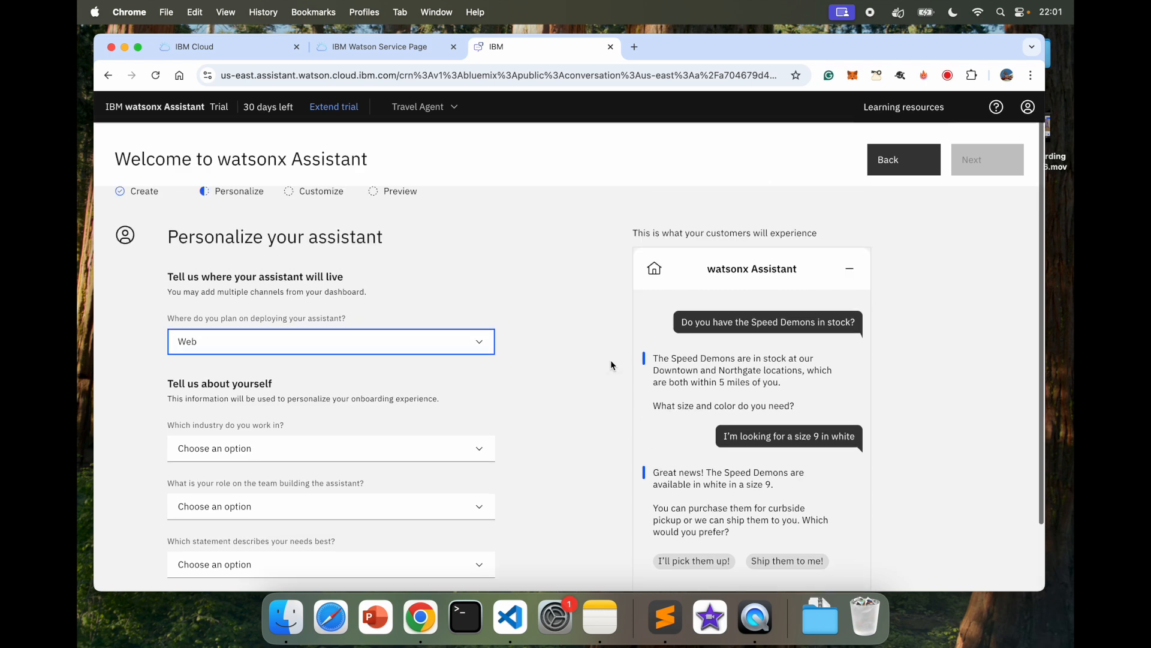
scroll(571, 434, down, 2)
scroll(571, 434, down, 1)
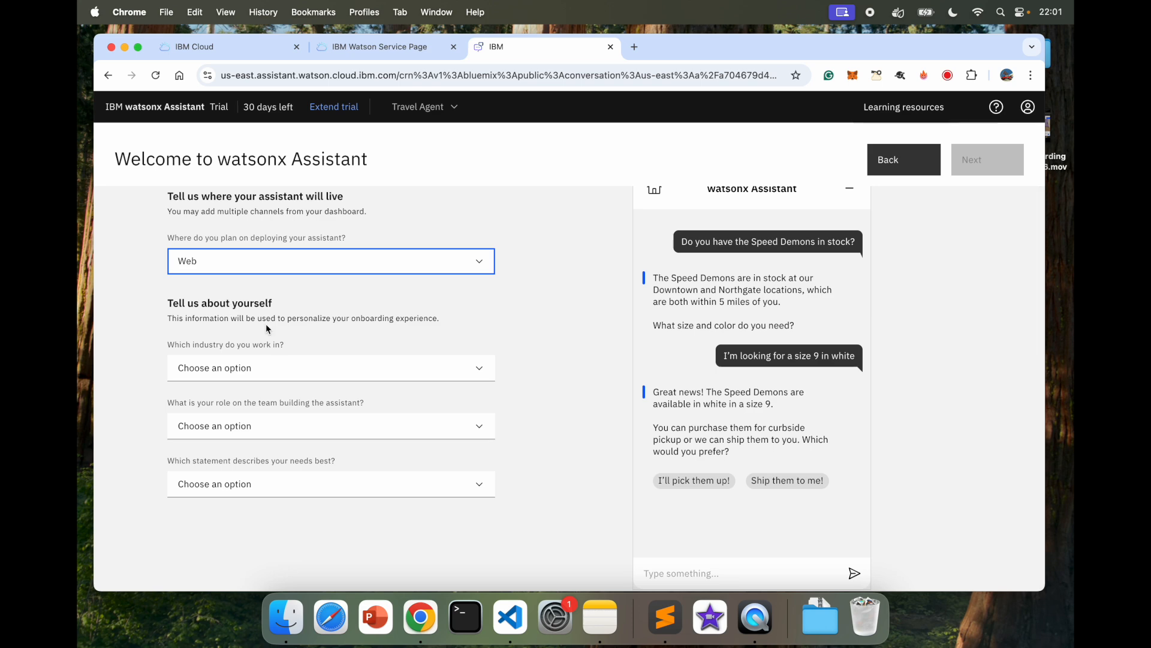
Step: Set industry to Transportation, role to Lead strategist, and need to confident answers to common questions
click(257, 373)
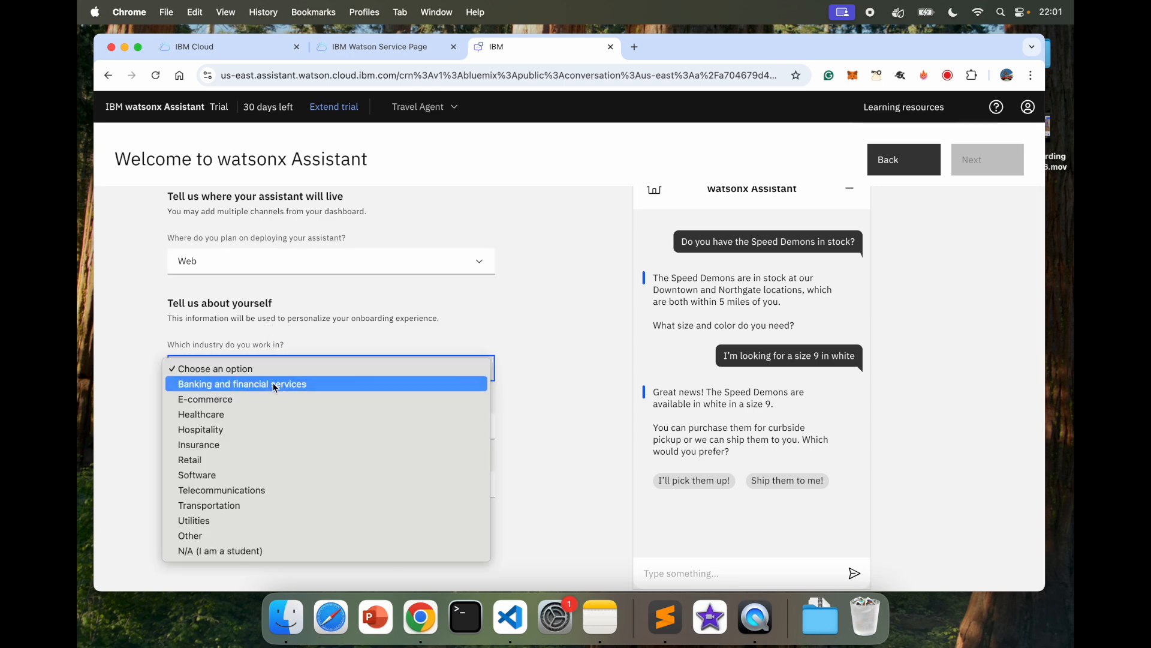
click(306, 505)
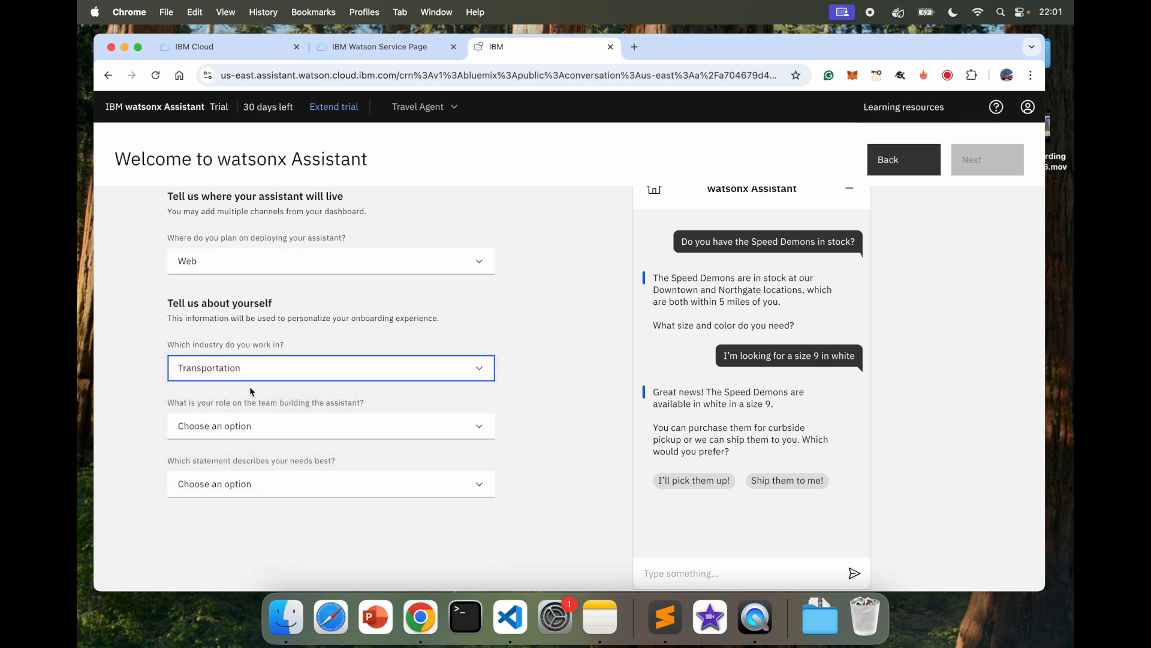
click(267, 427)
click(280, 442)
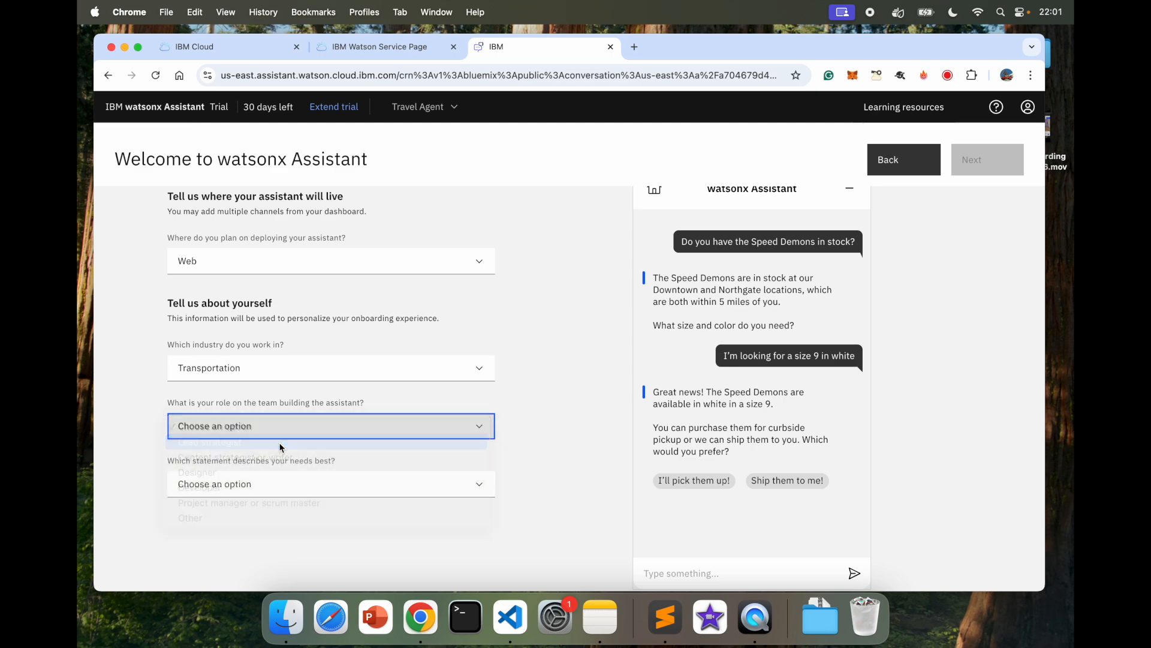
click(236, 479)
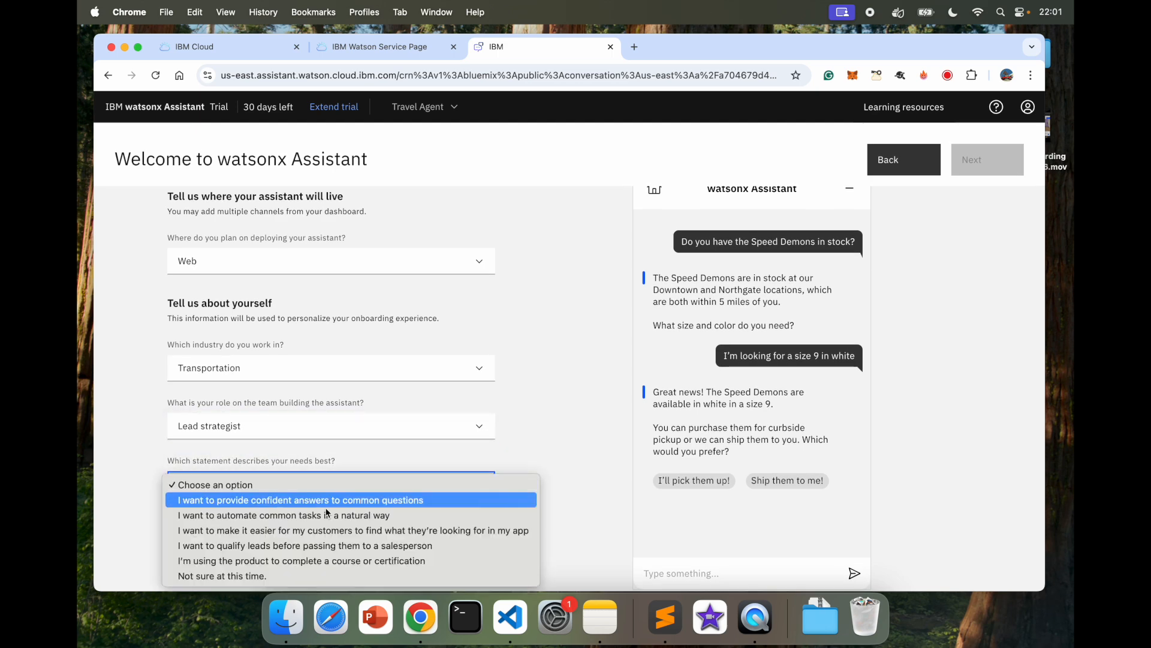
click(303, 501)
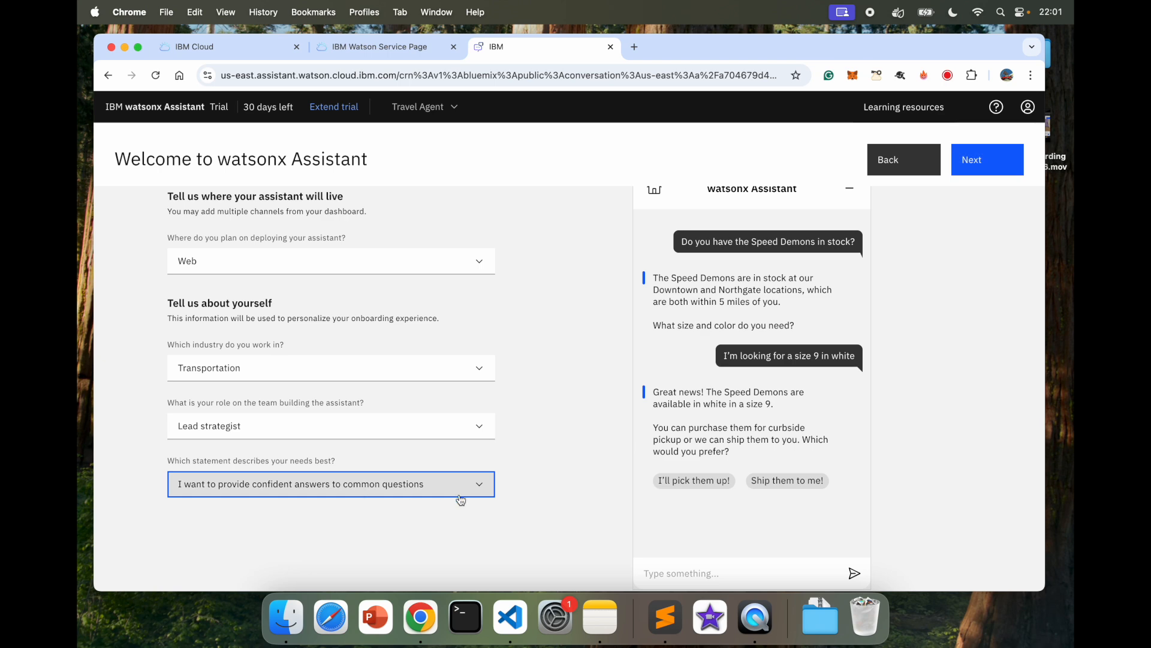
click(977, 160)
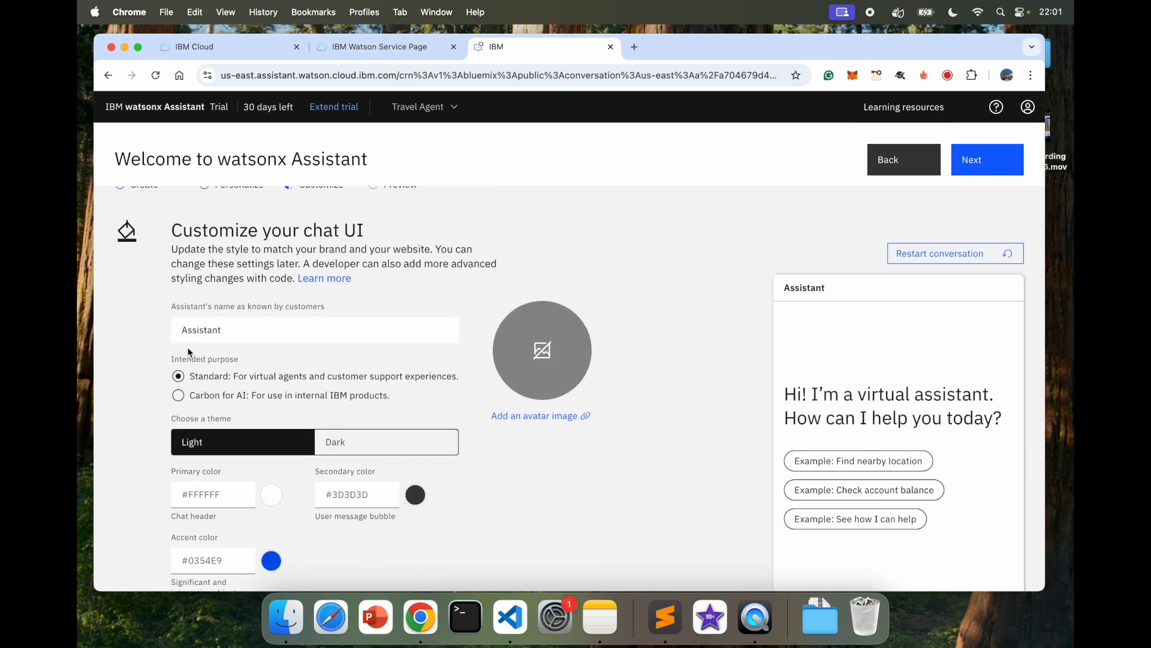
Step: Rename the chat assistant to 'Travel Assistant'
double_click(249, 353)
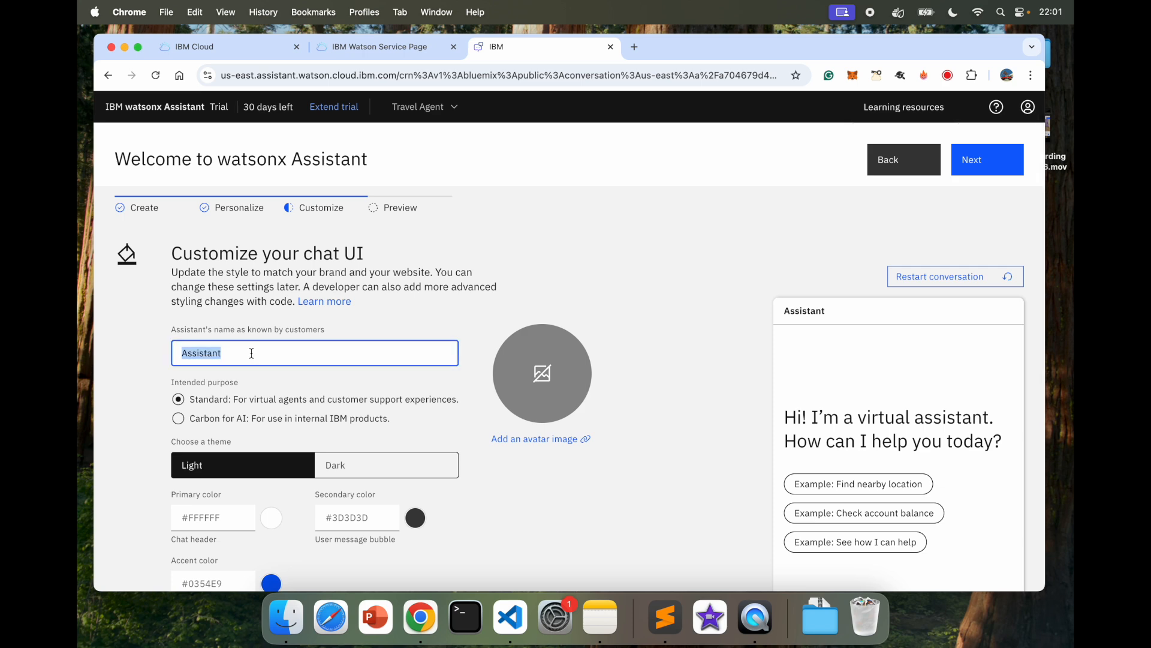
key(Left)
text(T)
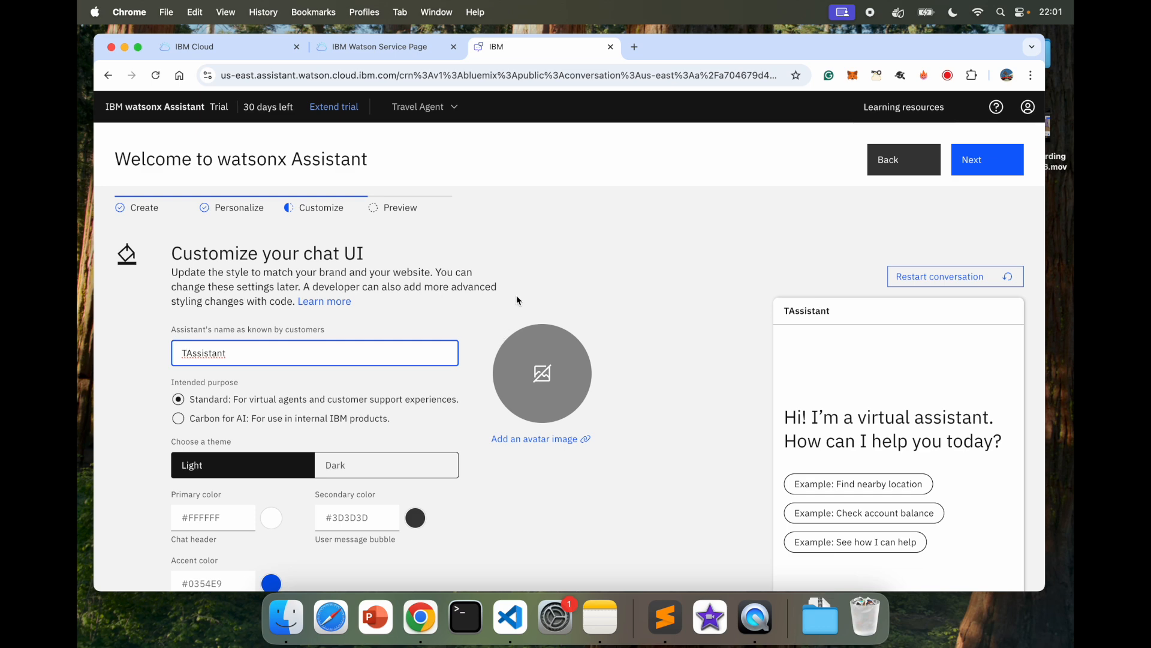
scroll(616, 267, down, 2)
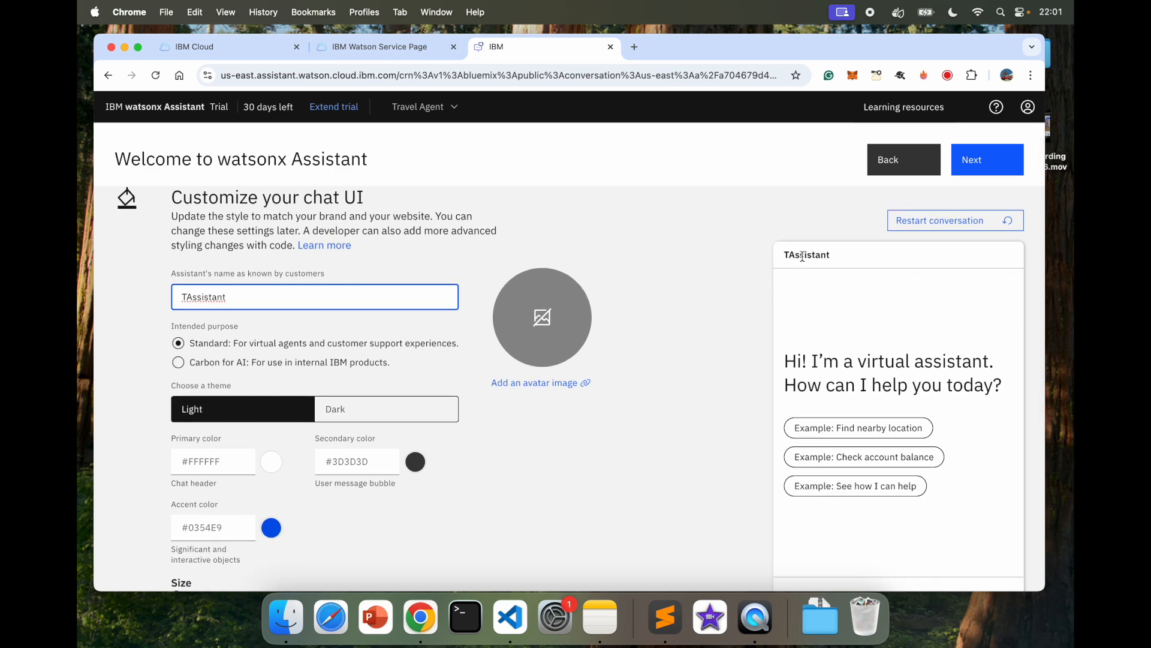
double_click(231, 296)
text(Travel Assistanmt)
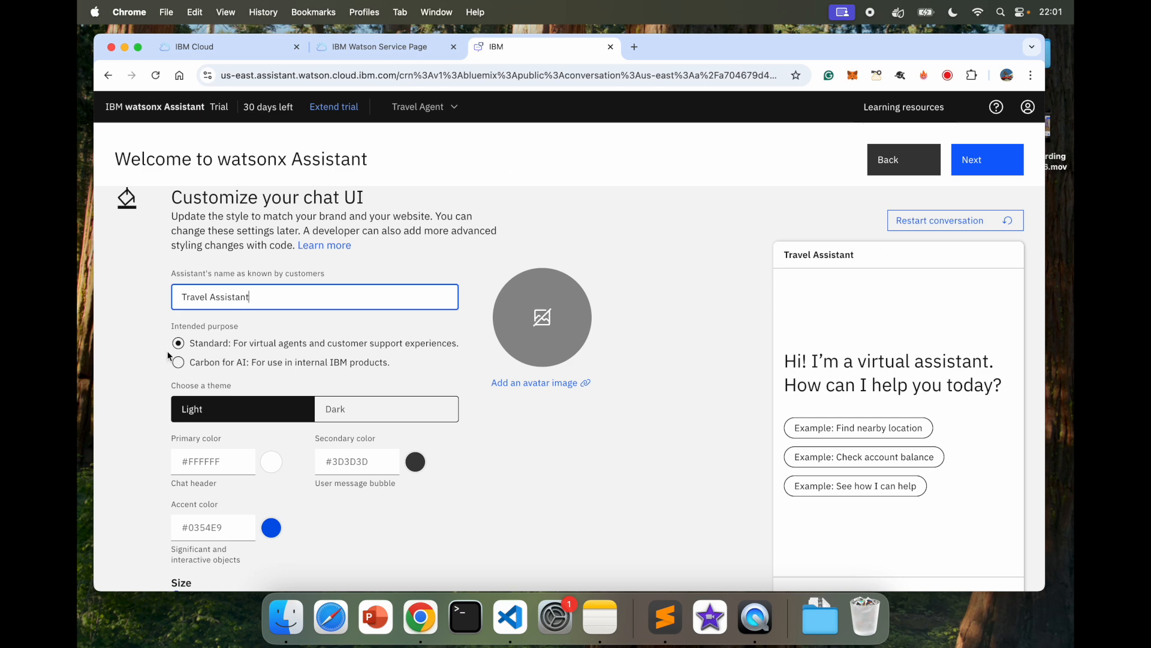
click(643, 441)
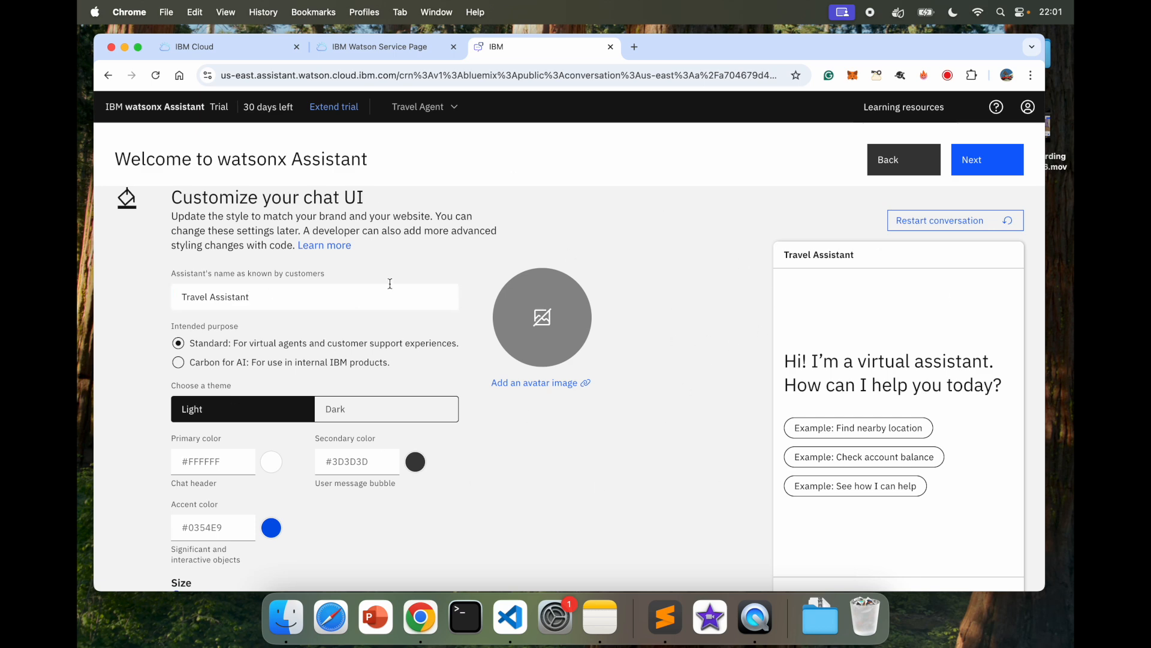
Step: Keep the intended purpose as Standard and bring up the avatar image dialog
scroll(214, 437, down, 3)
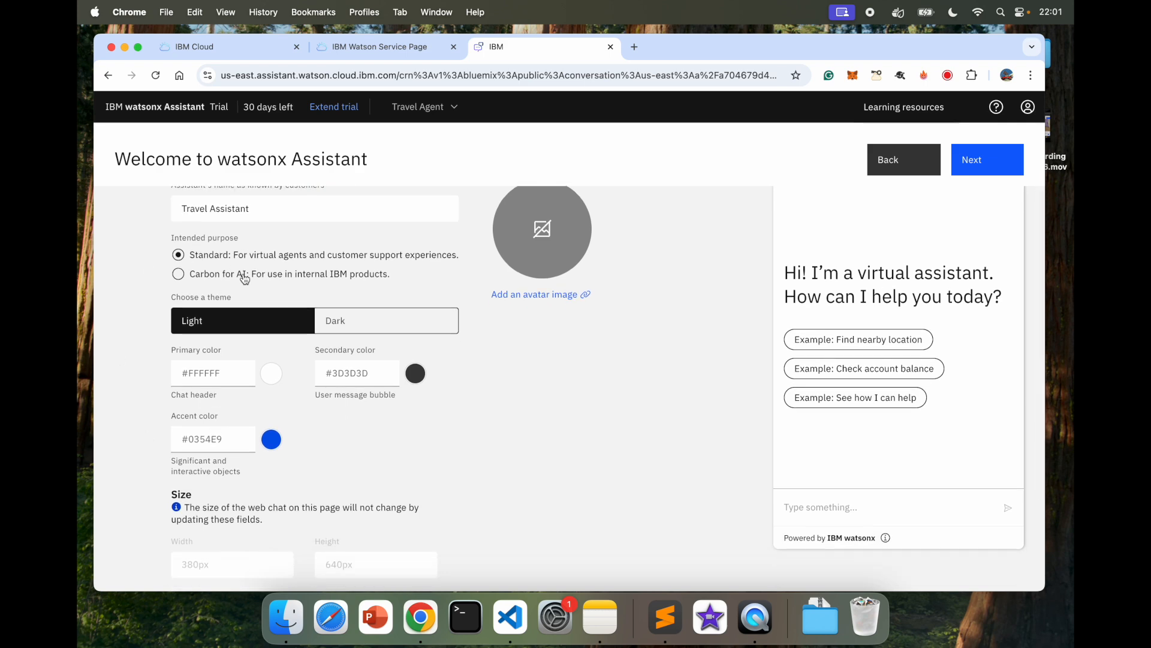
click(178, 275)
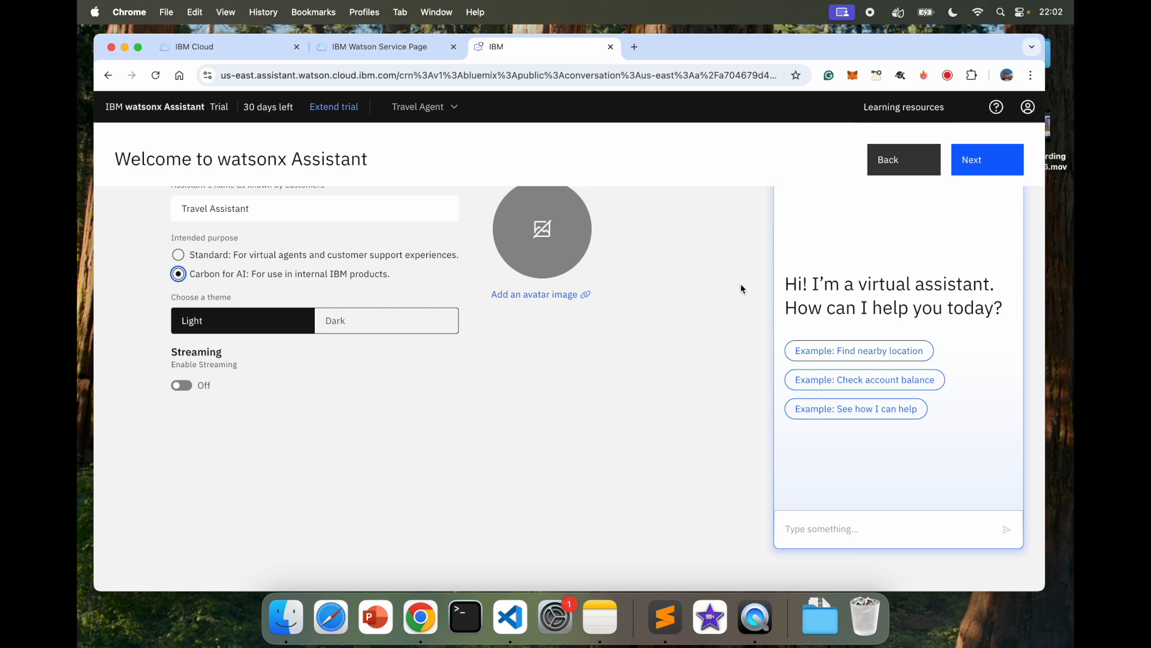
scroll(753, 332, up, 4)
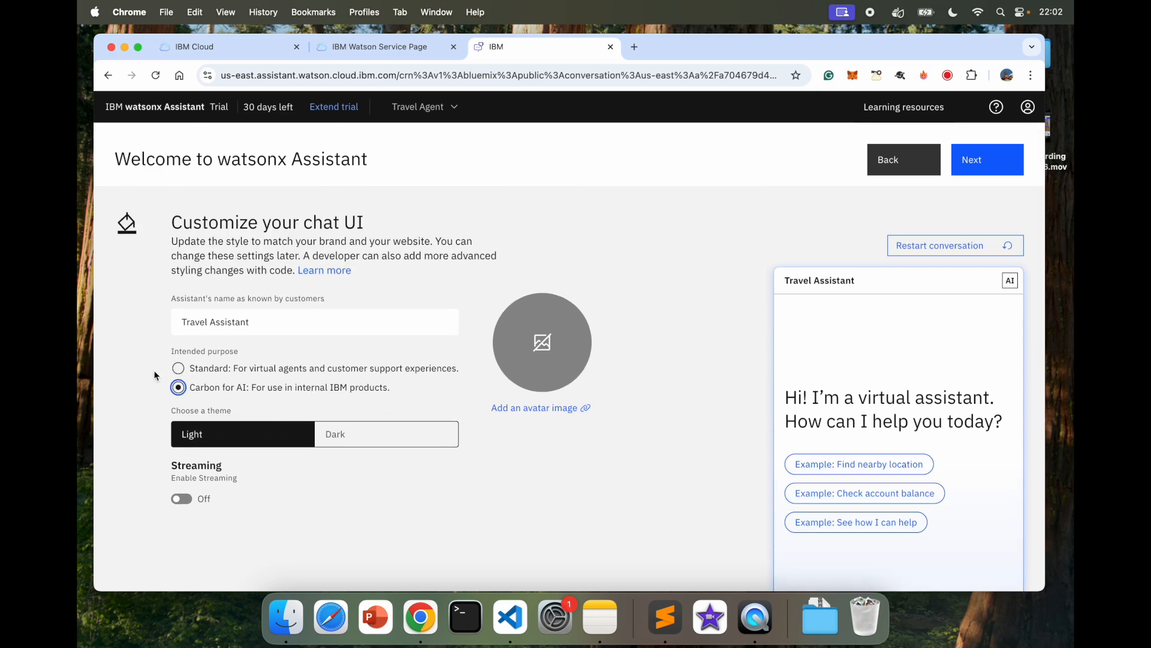
click(178, 367)
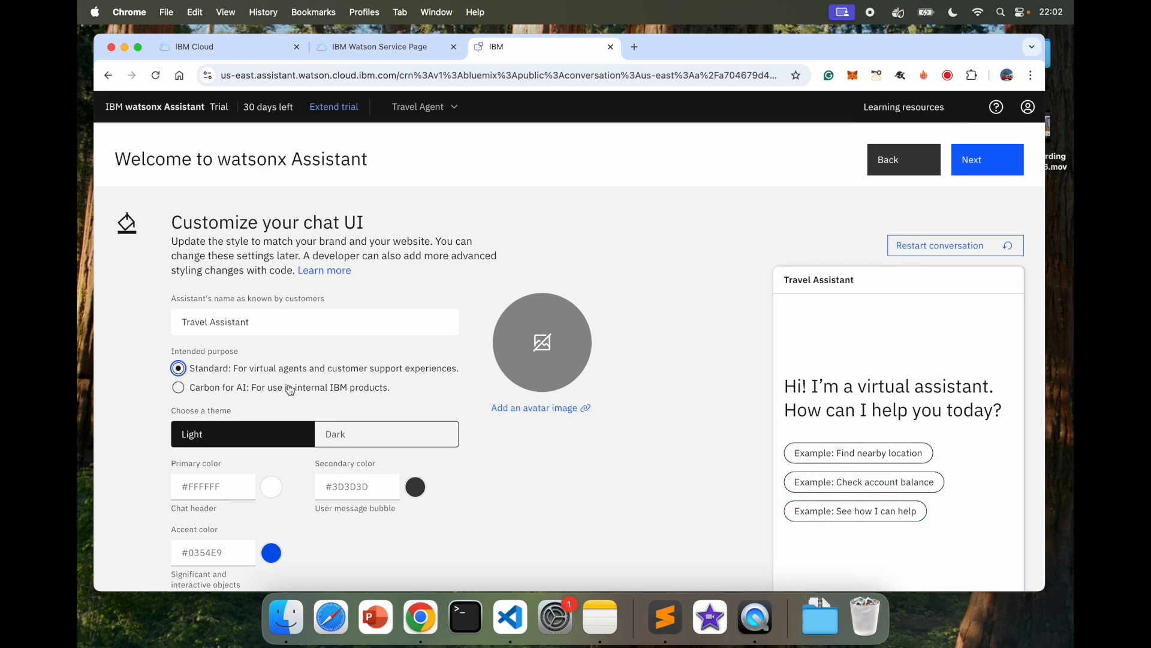
click(552, 408)
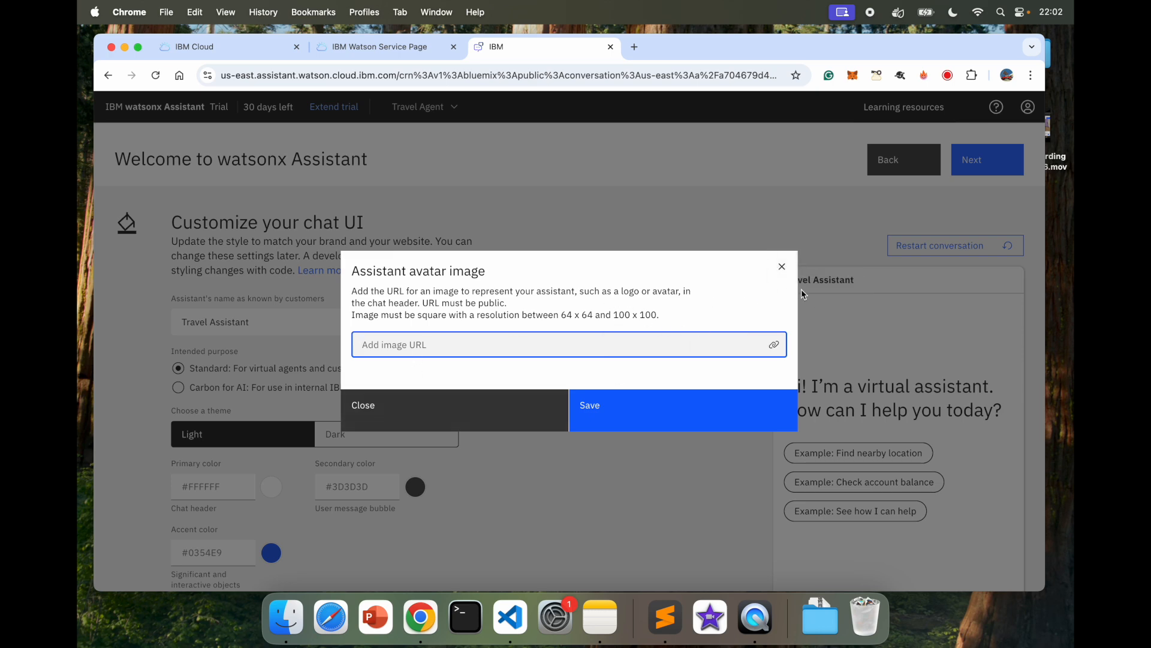
Step: Apply the dark theme with primary #1a5449, secondary #192870 and accent #2284ee, skipping the avatar
click(782, 266)
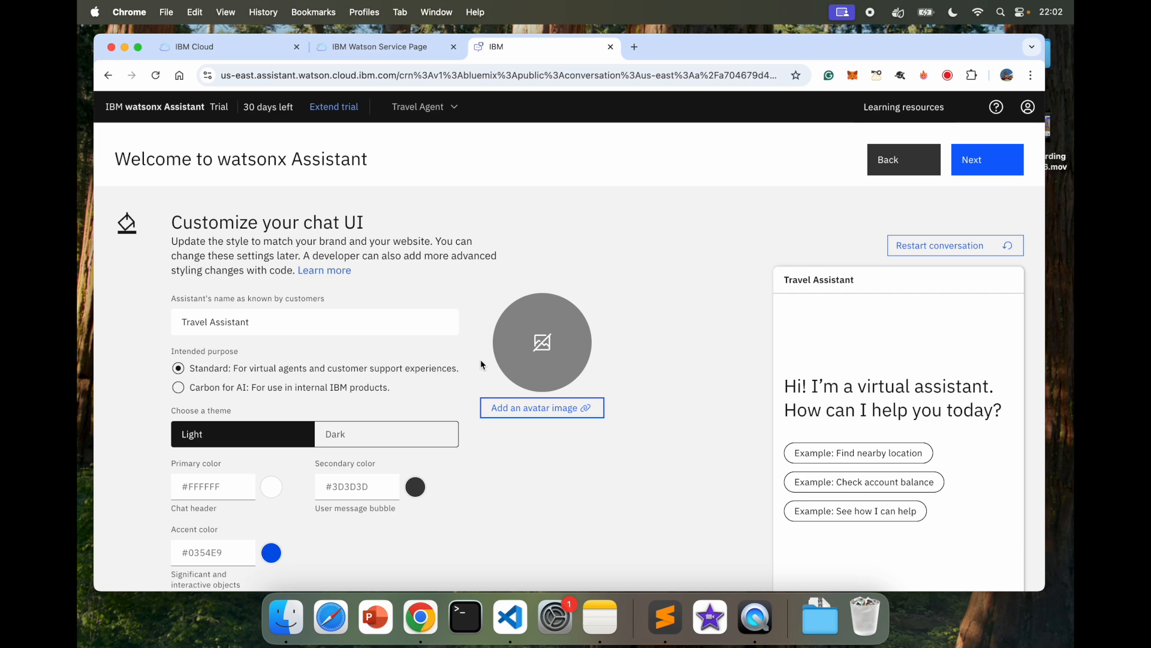
scroll(473, 368, down, 3)
click(385, 338)
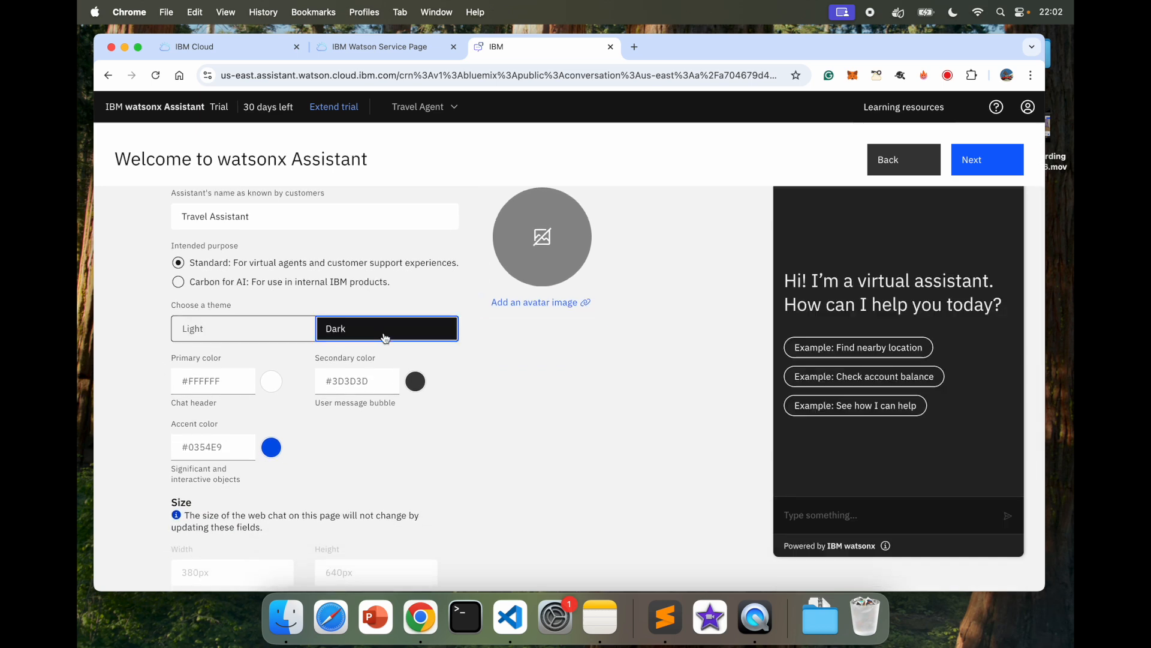
click(240, 384)
click(256, 420)
click(359, 390)
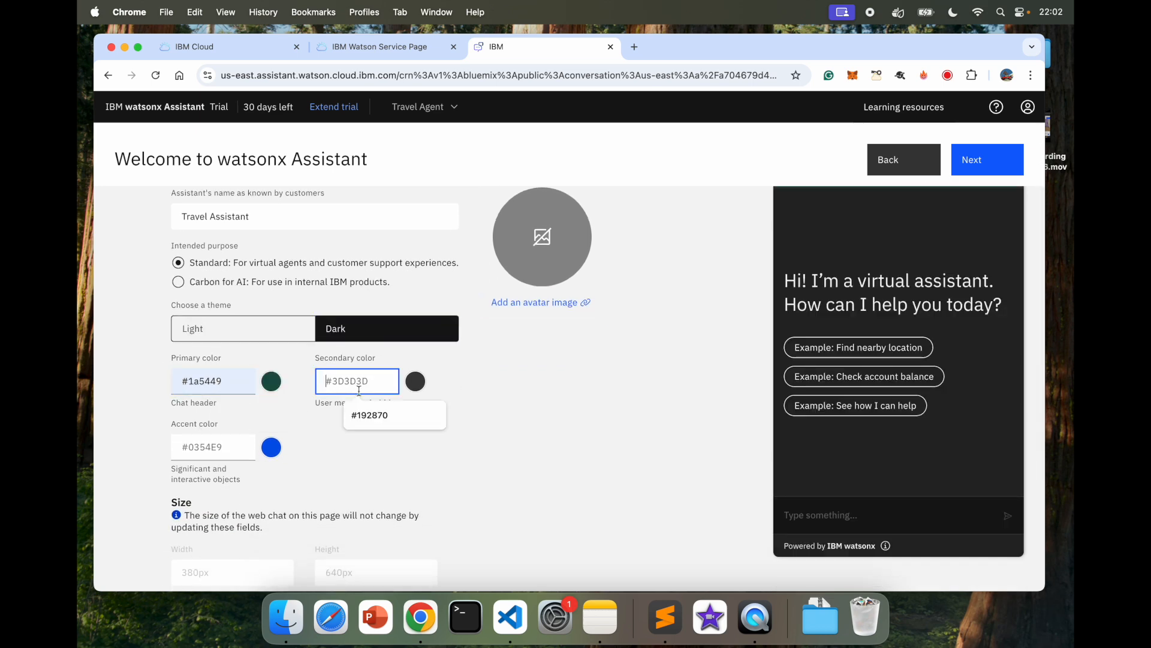
click(387, 420)
click(191, 456)
click(238, 481)
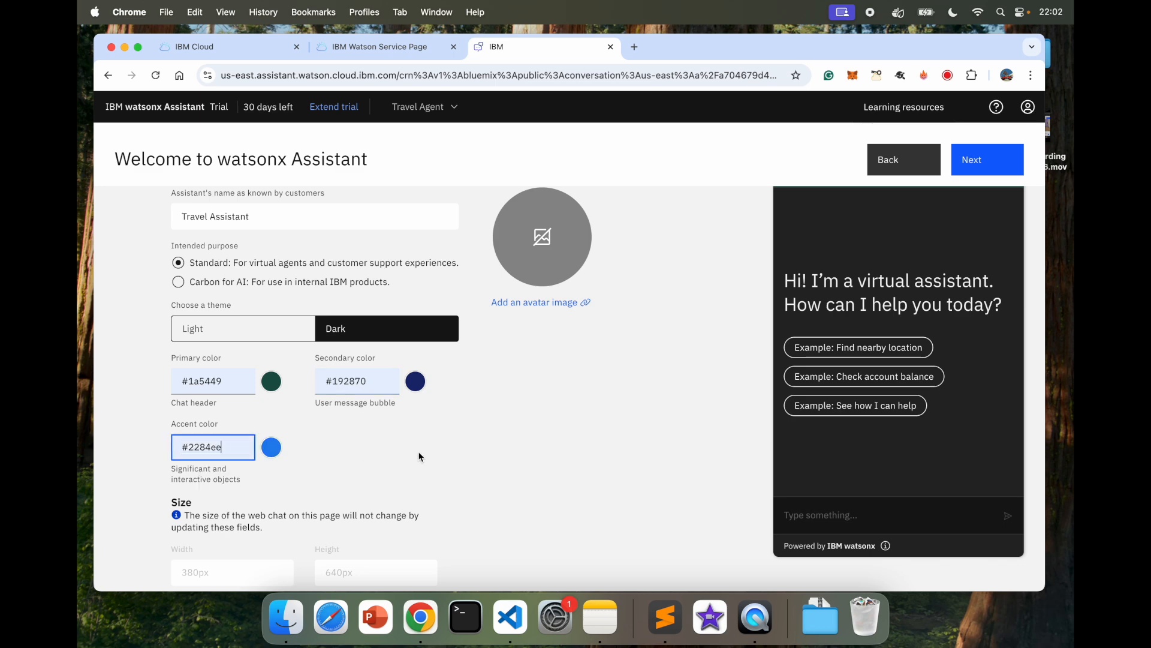
Step: Turn off the IBM watermark and move on to the assistant preview
scroll(419, 455, down, 3)
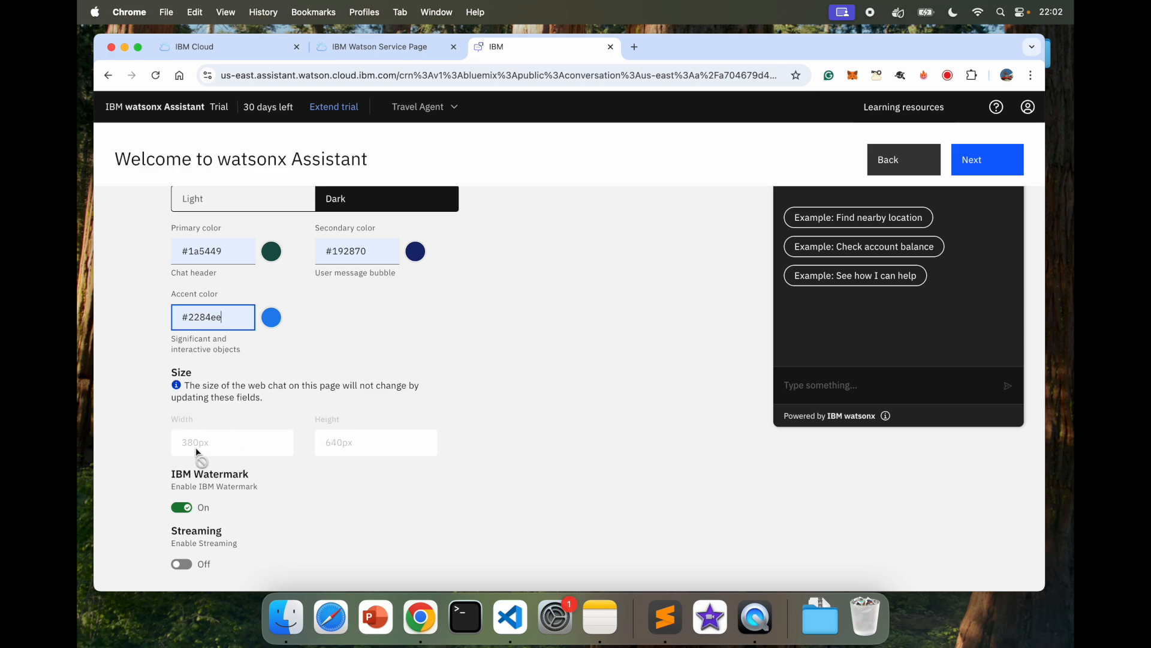
scroll(231, 503, down, 1)
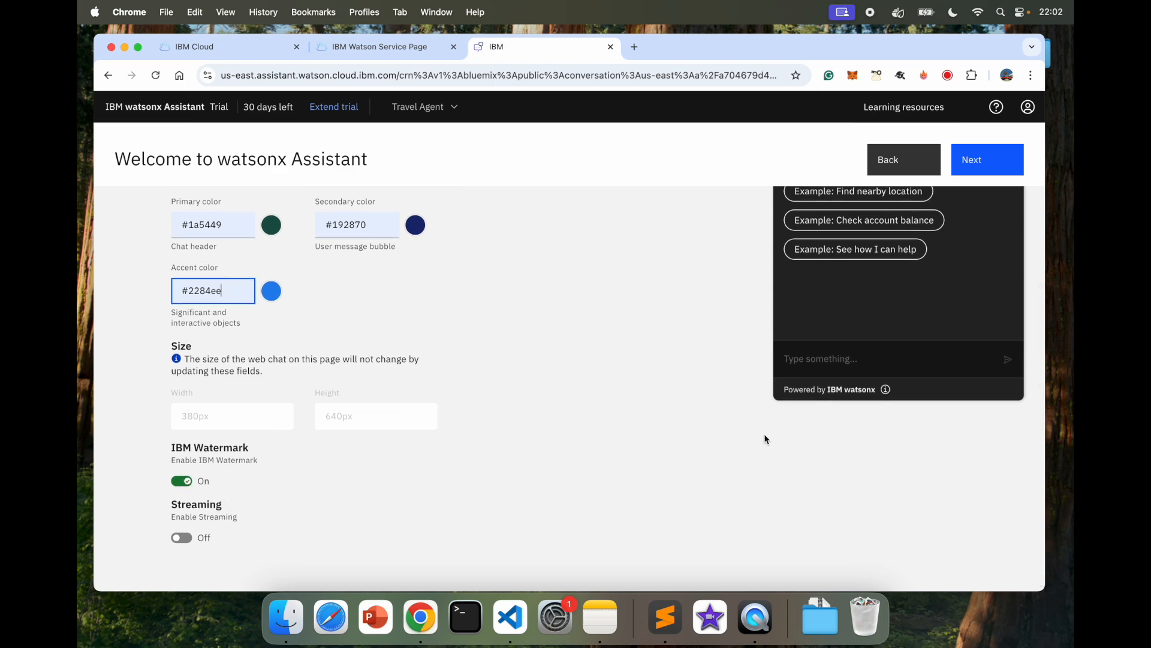
click(183, 481)
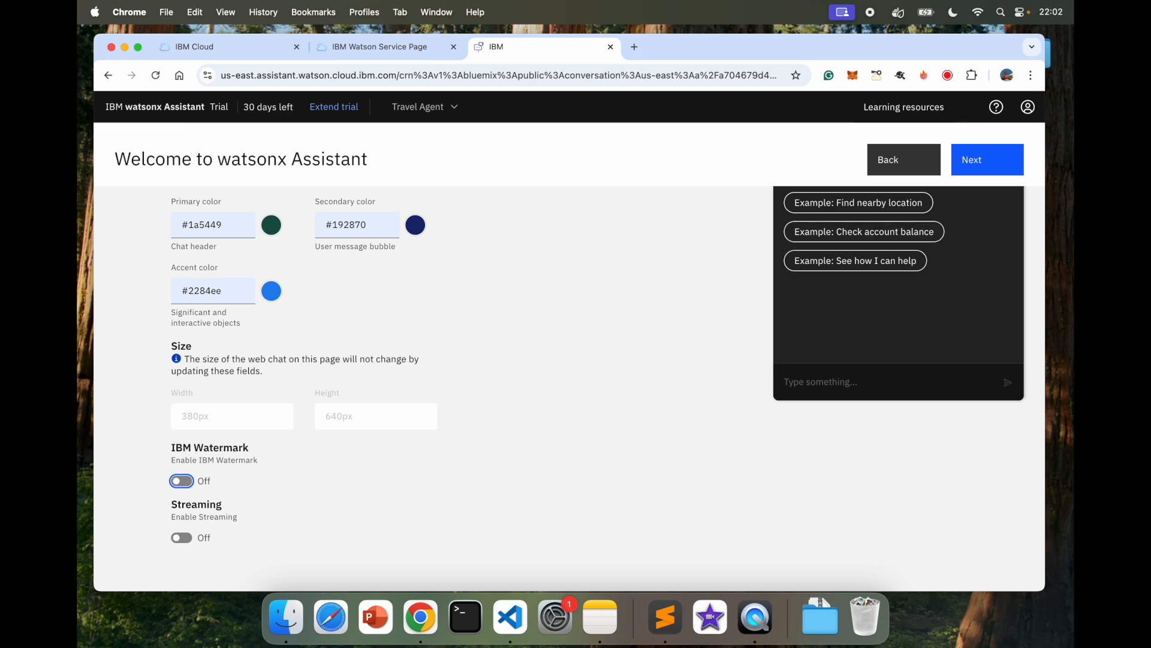
click(988, 160)
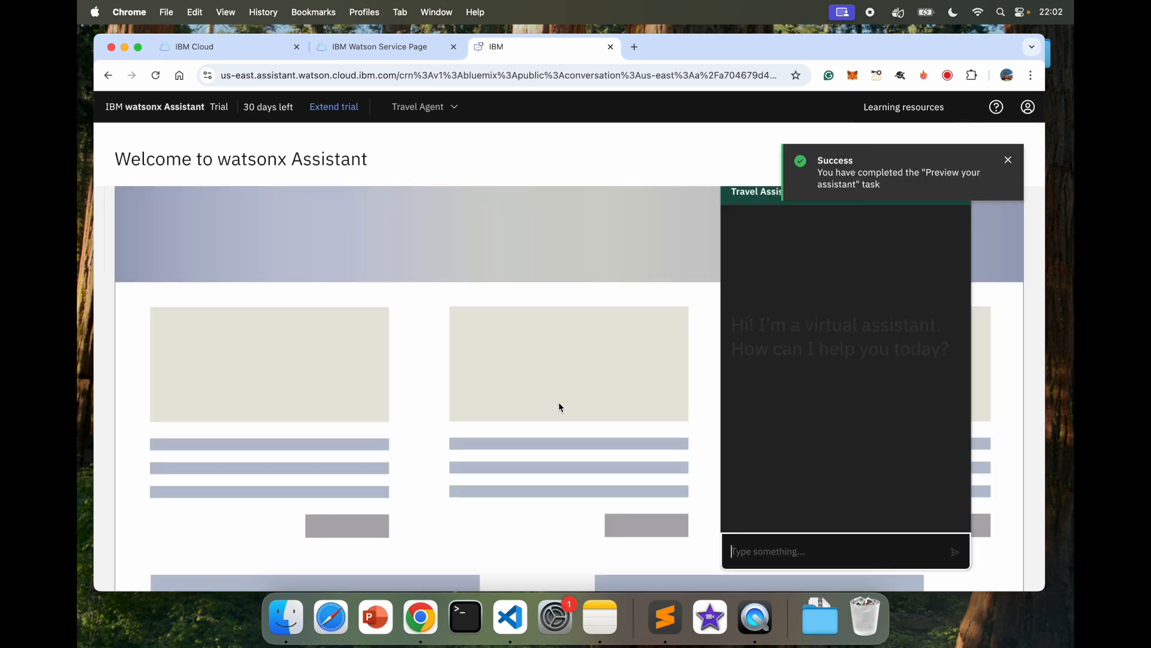
Step: Dismiss the success notice, review the sample website preview, and create the Travel Assistant
click(1013, 163)
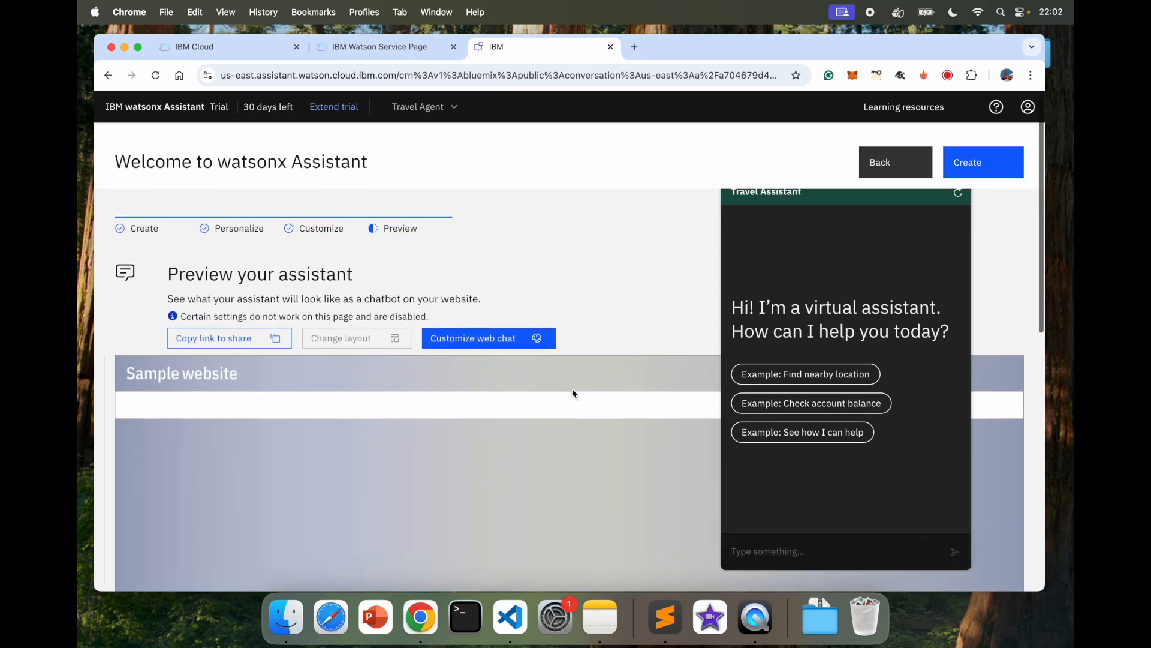
scroll(573, 394, down, 2)
scroll(573, 394, up, 3)
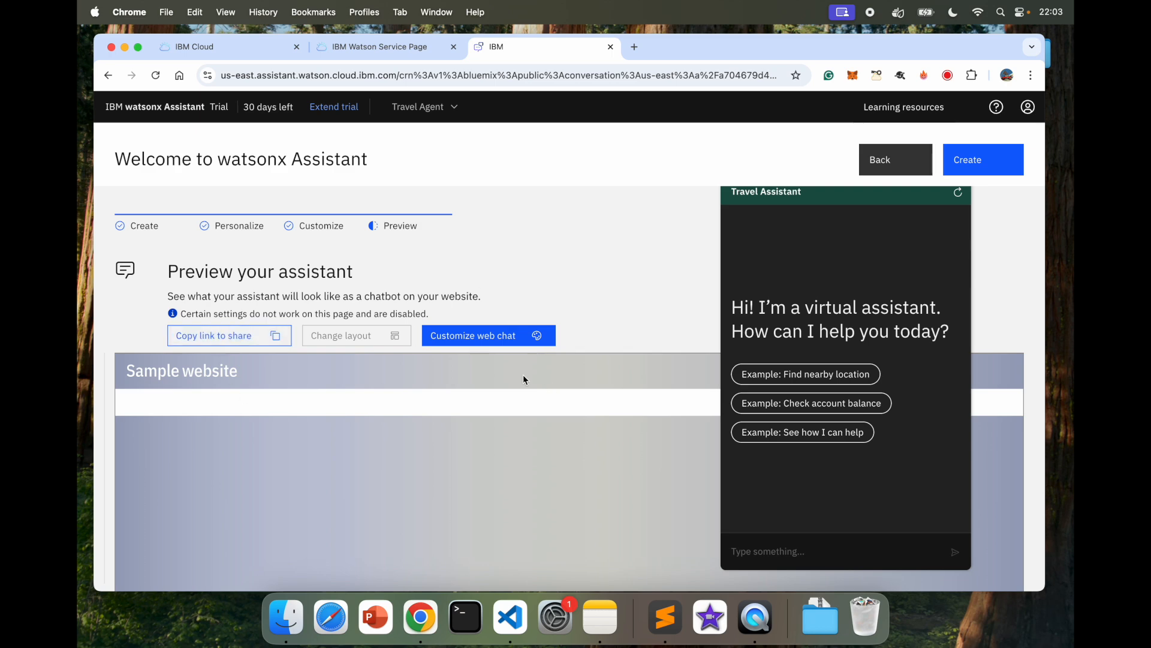
scroll(522, 374, down, 10)
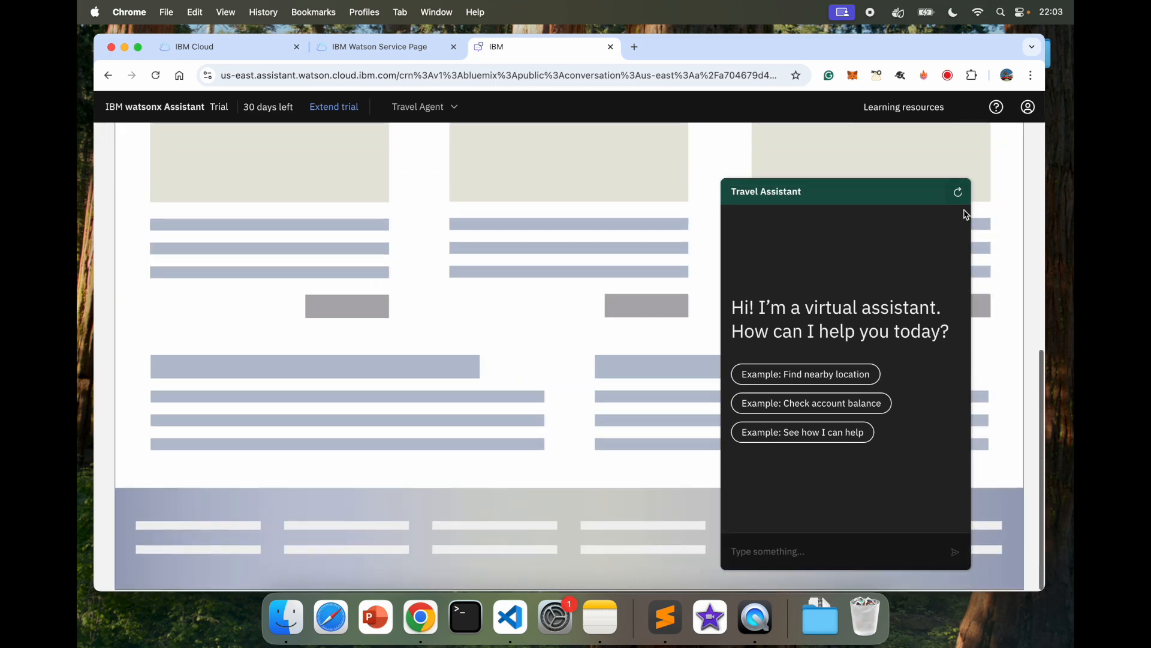
scroll(966, 214, up, 10)
click(990, 158)
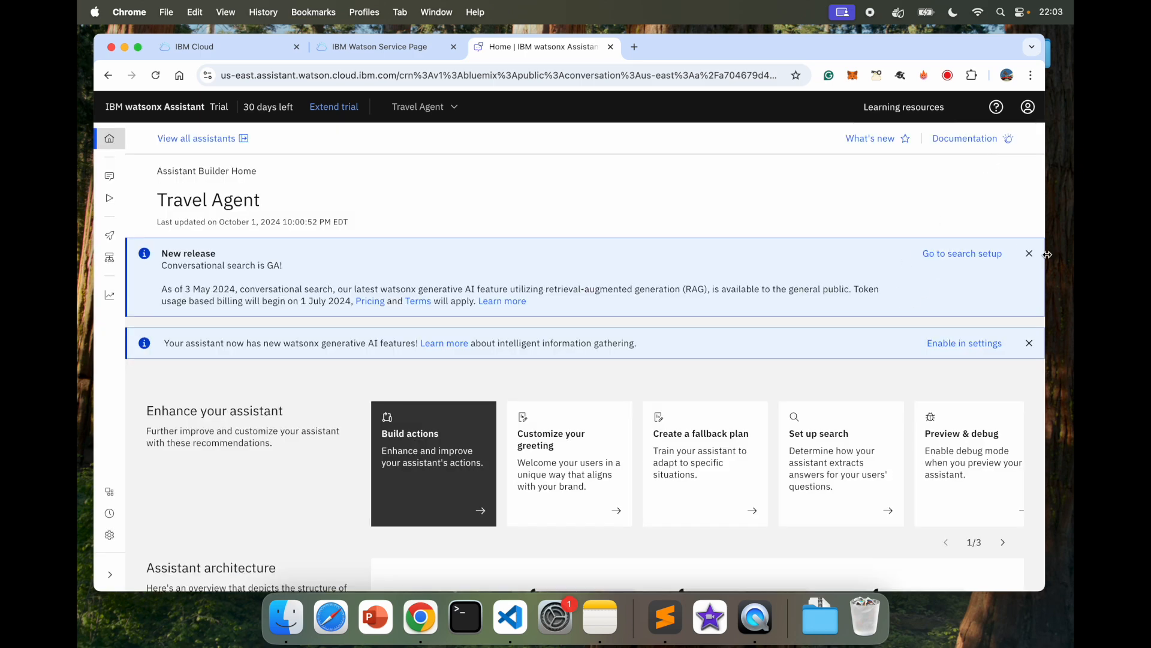
Step: Dismiss the New release and generative AI banners, then scroll through the Travel Agent architecture overview
click(1029, 255)
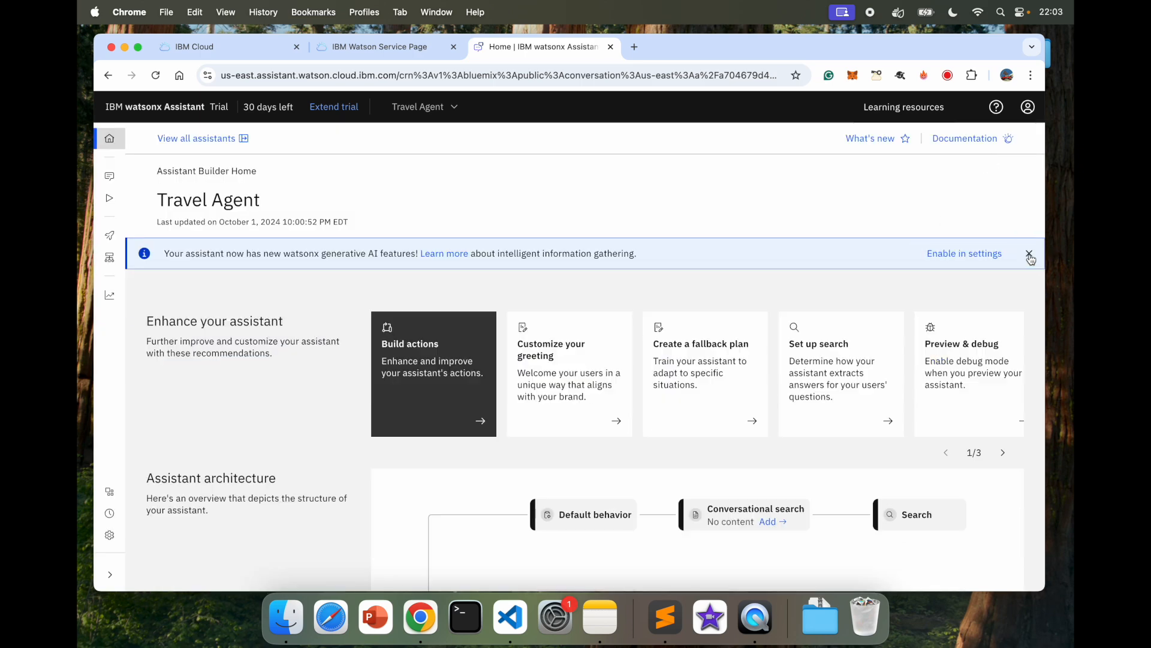
click(1029, 254)
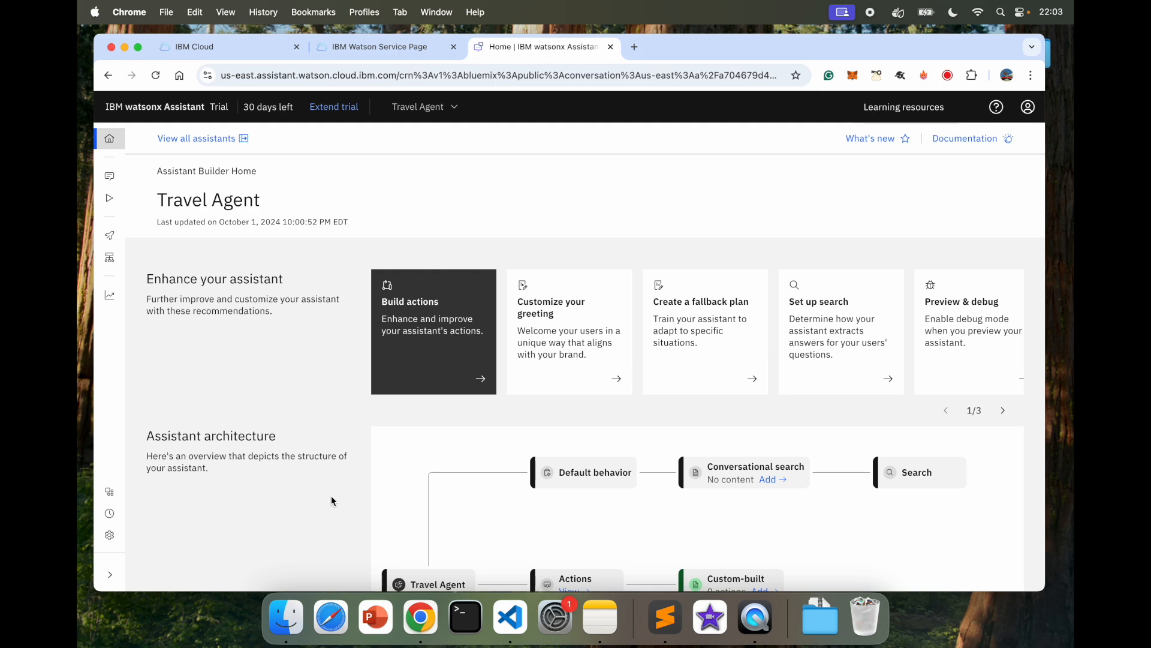
scroll(324, 343, down, 2)
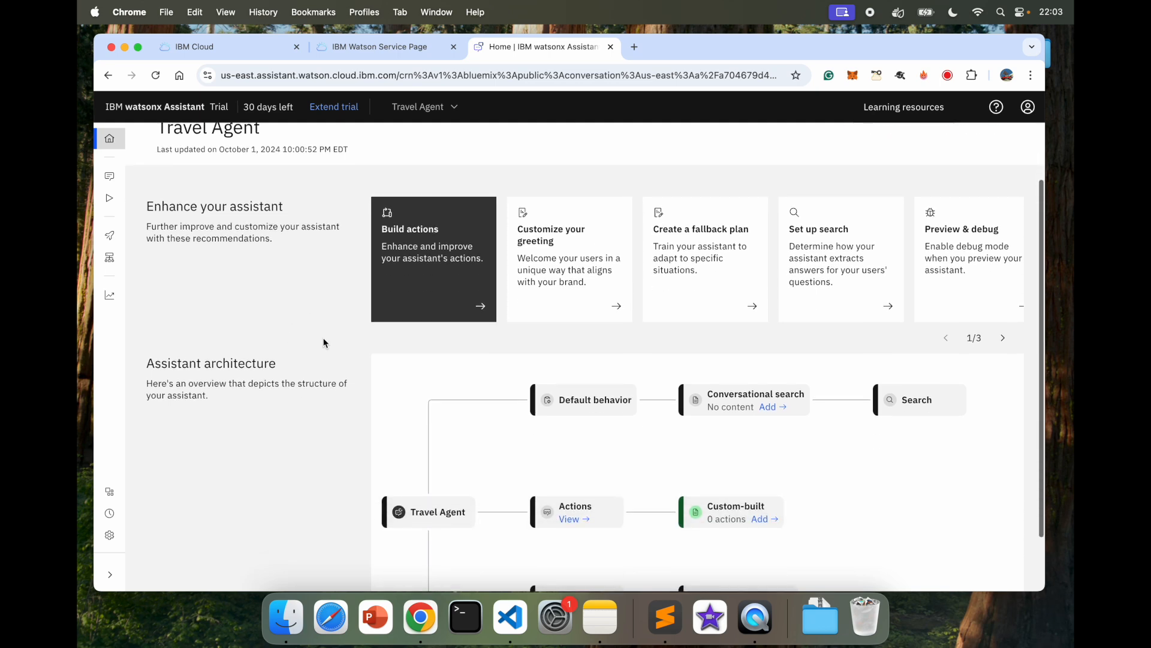
scroll(324, 343, up, 2)
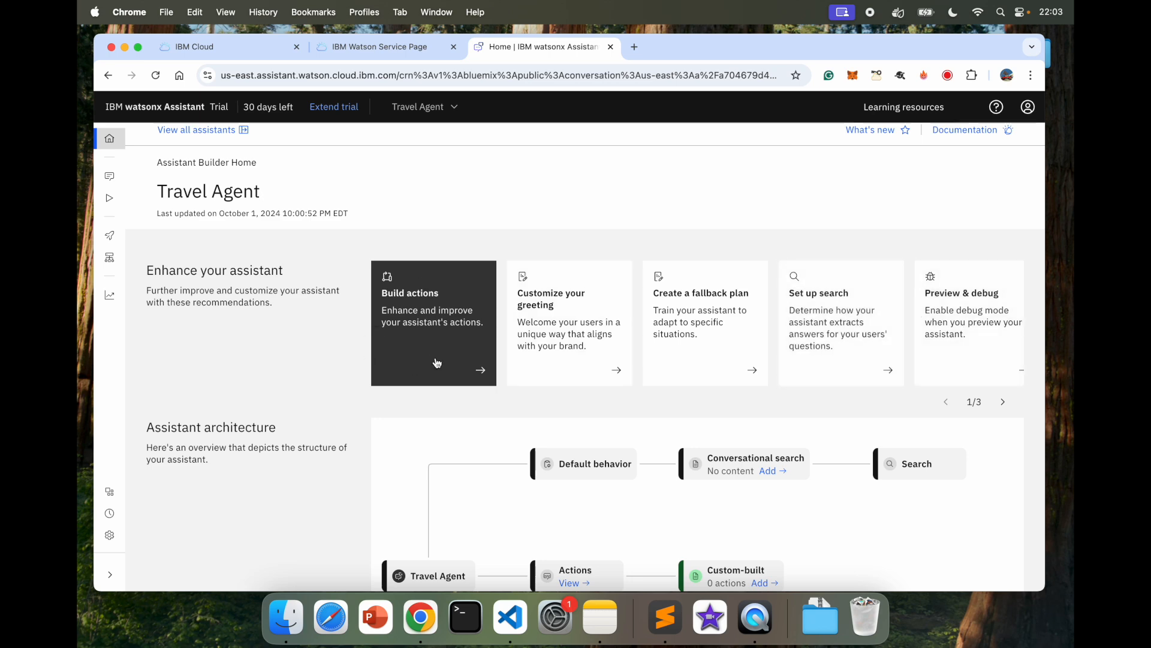
scroll(280, 349, down, 3)
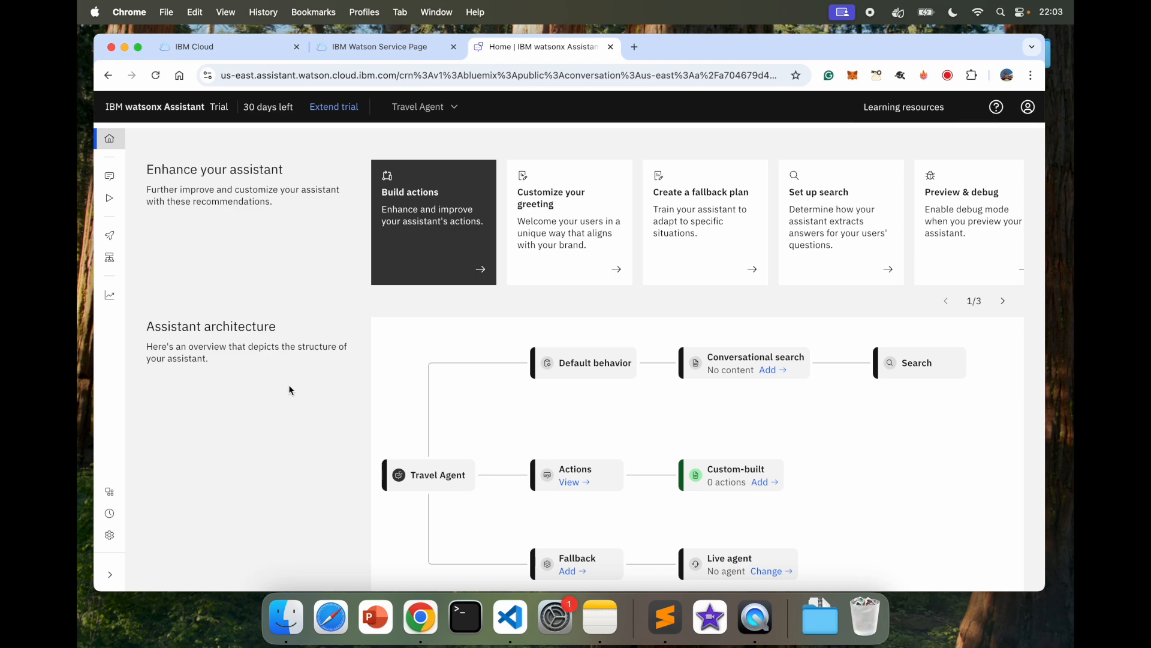
scroll(352, 433, down, 1)
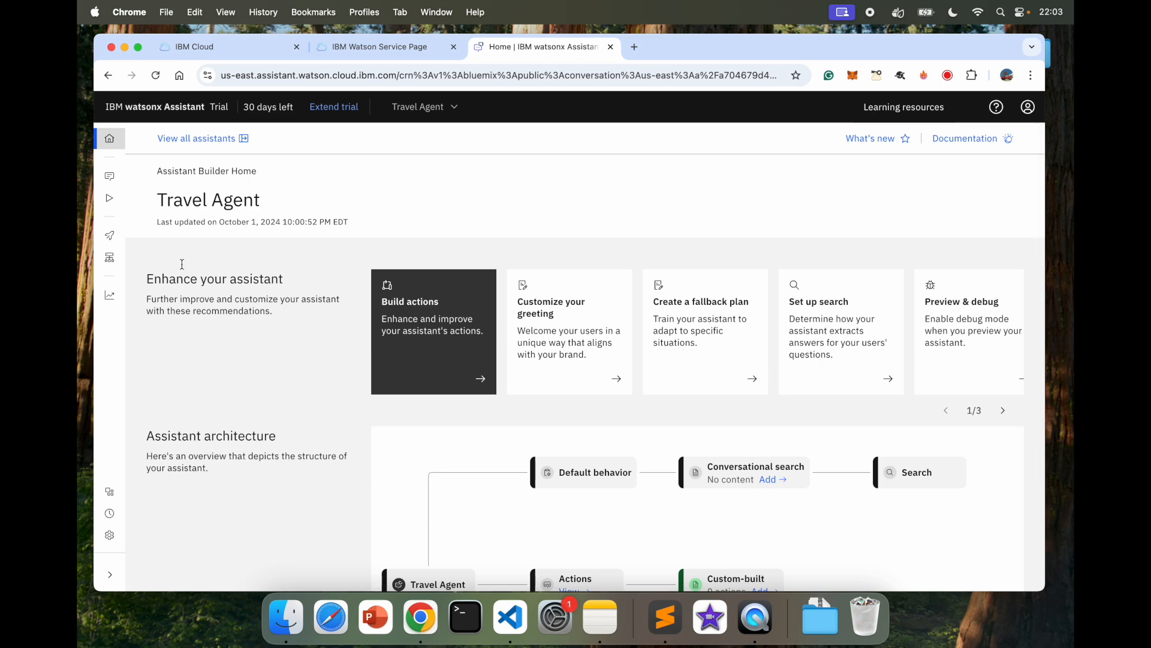
mouse_move(149, 180)
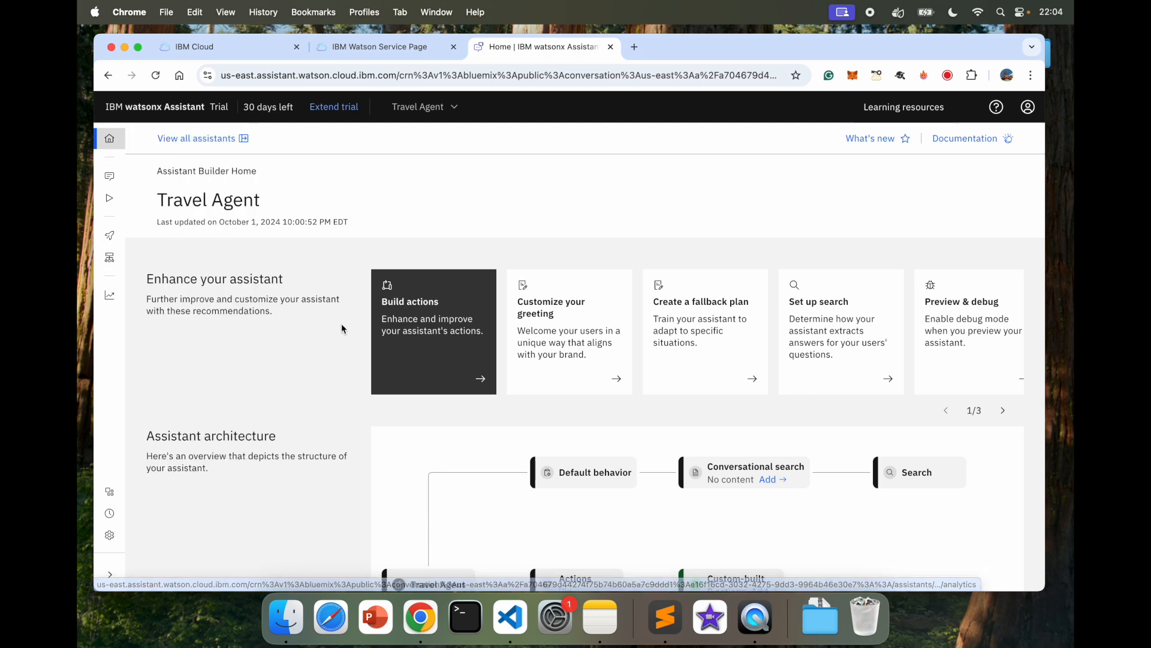
click(426, 328)
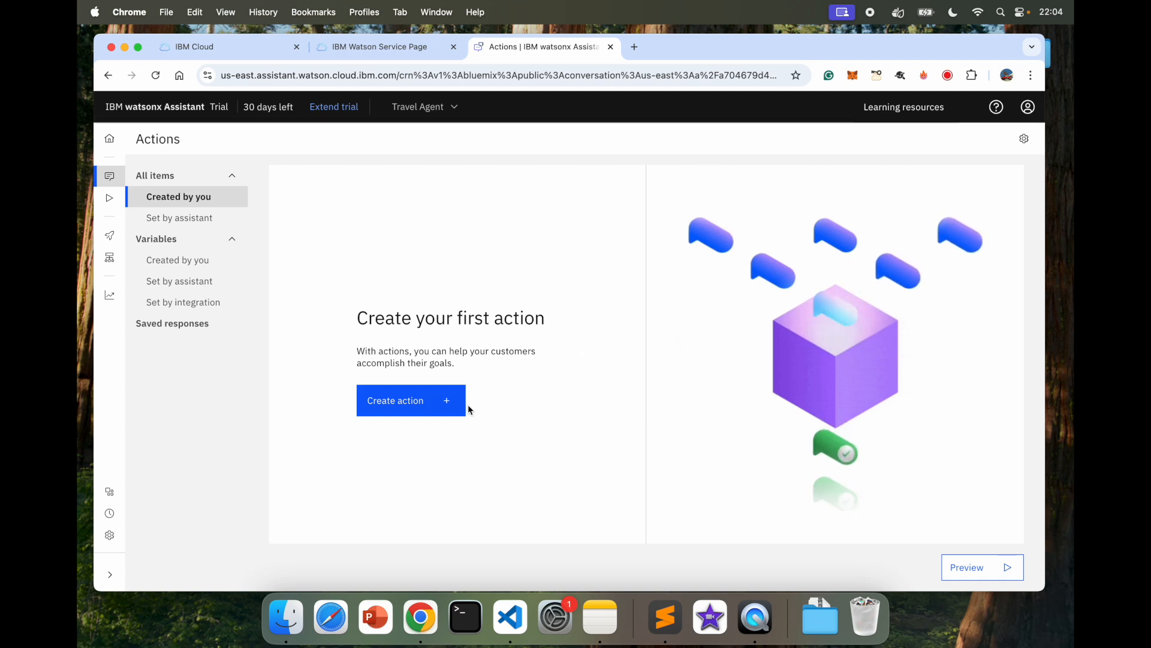
click(411, 407)
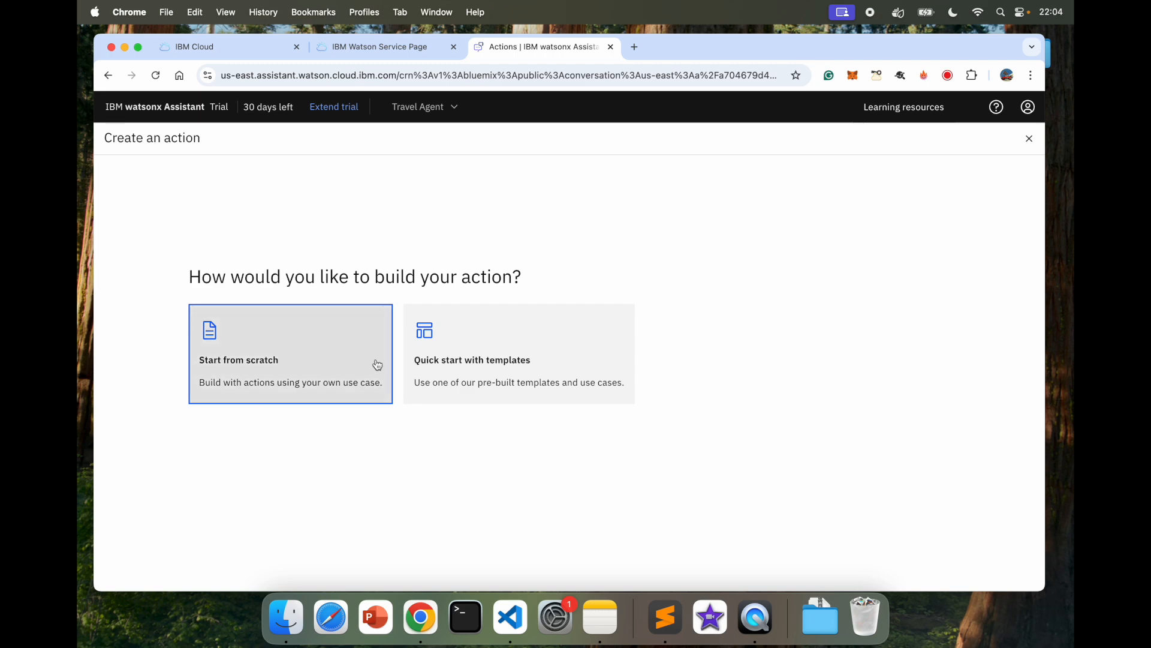
click(503, 357)
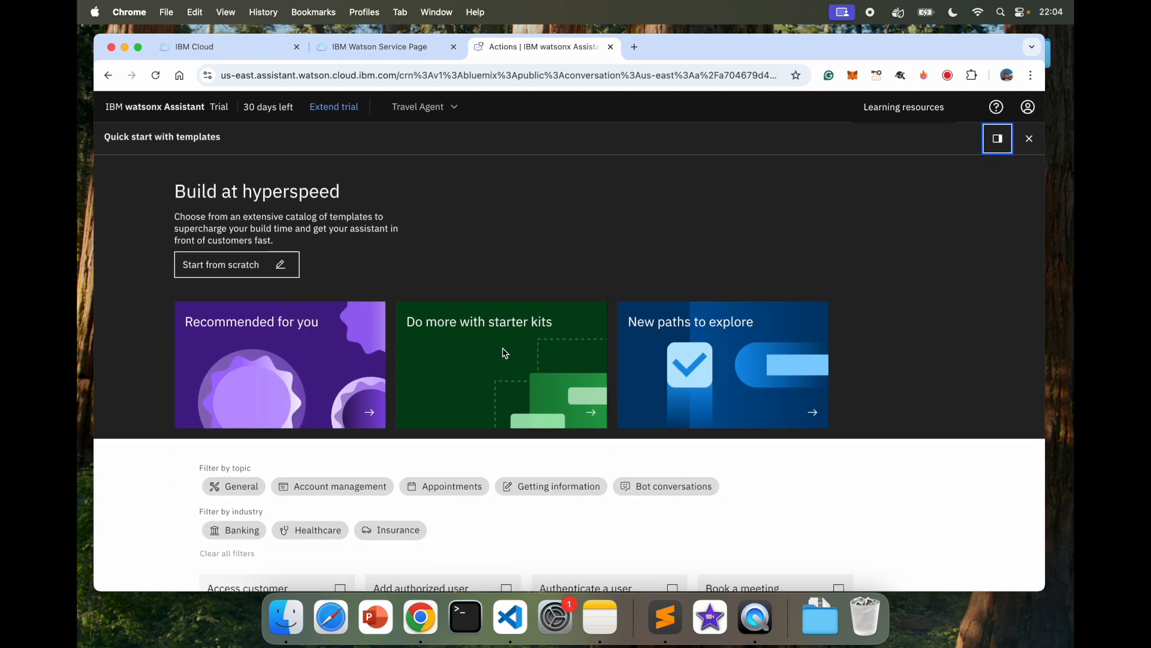
scroll(796, 442, down, 3)
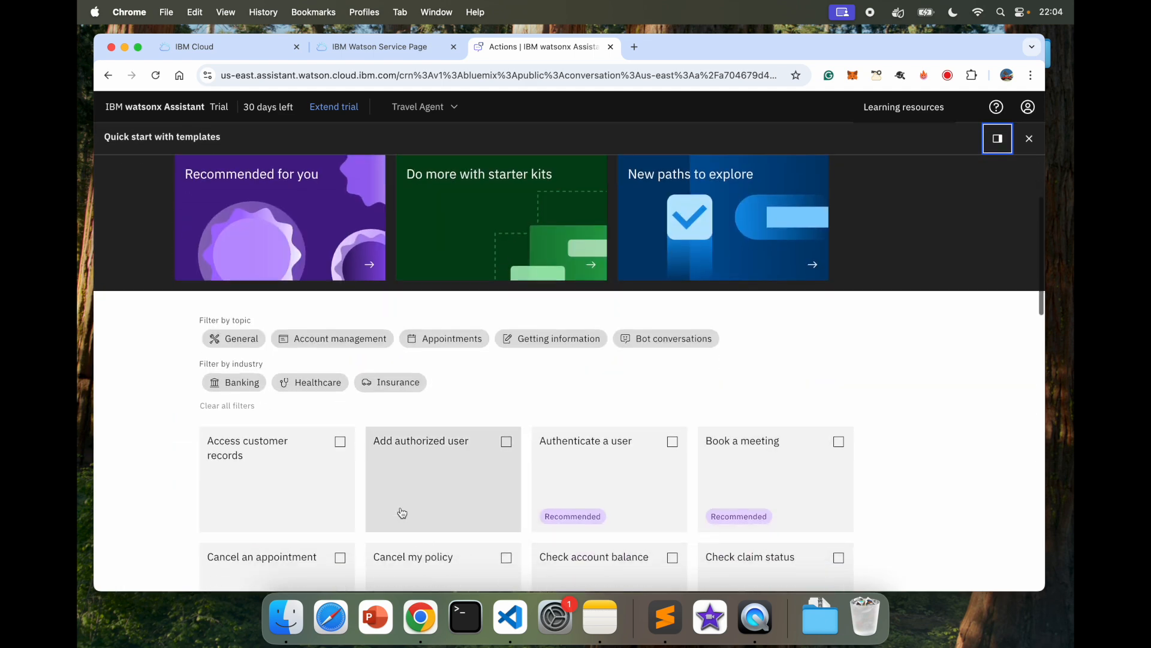
scroll(401, 511, down, 2)
scroll(614, 293, down, 4)
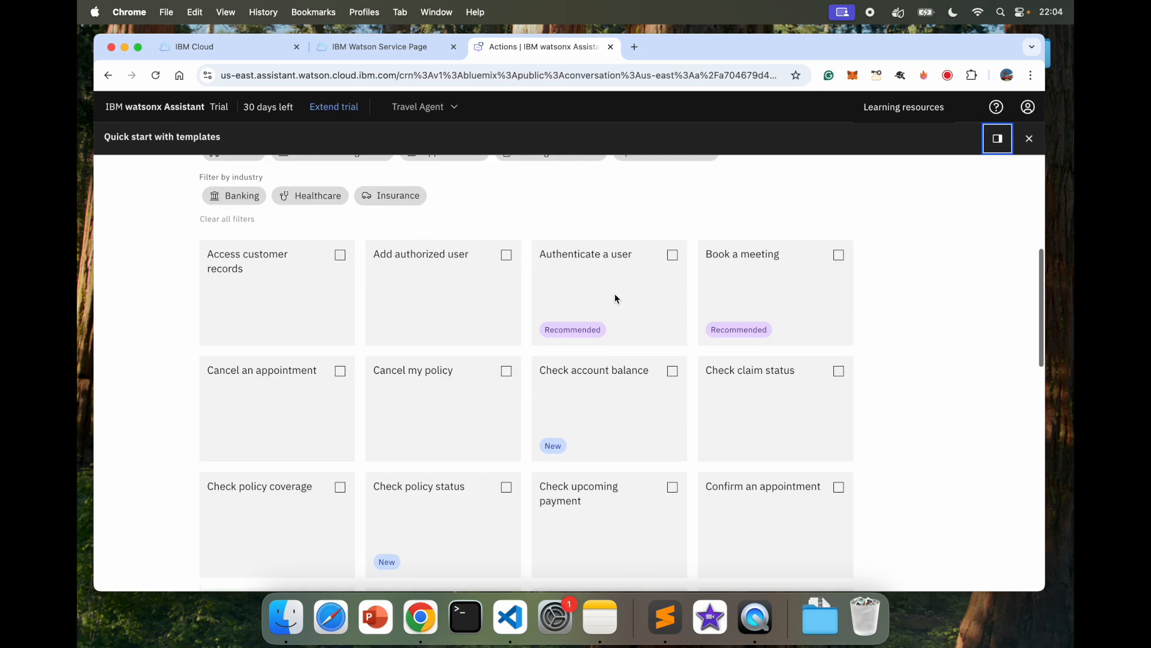
scroll(390, 395, down, 4)
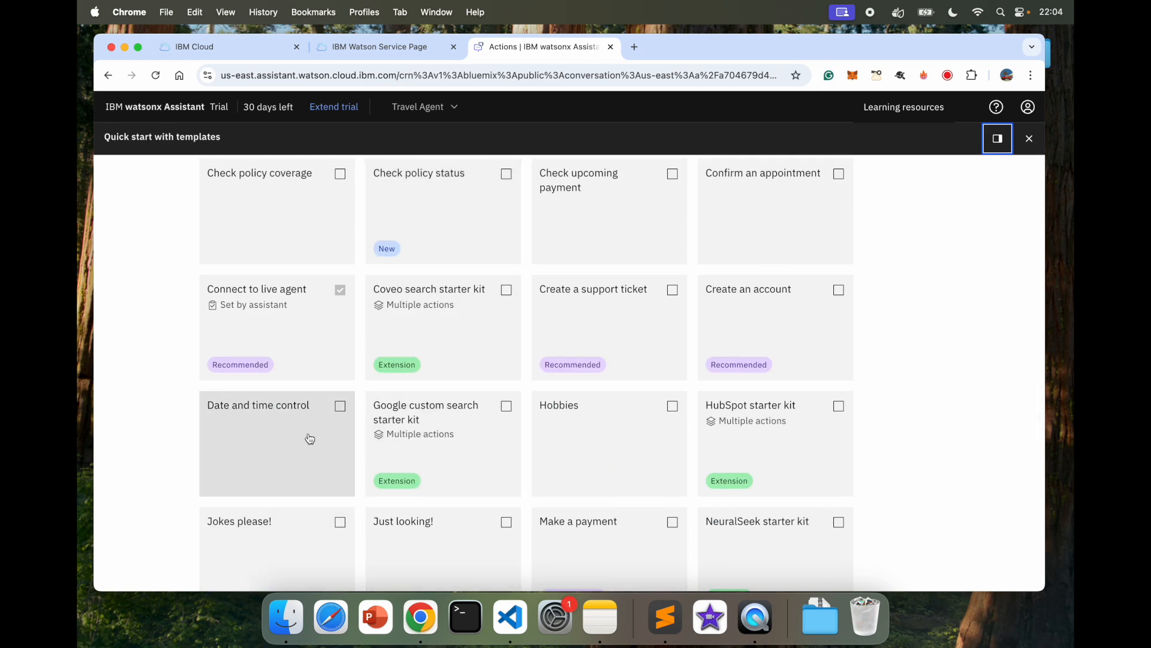
scroll(614, 456, down, 2)
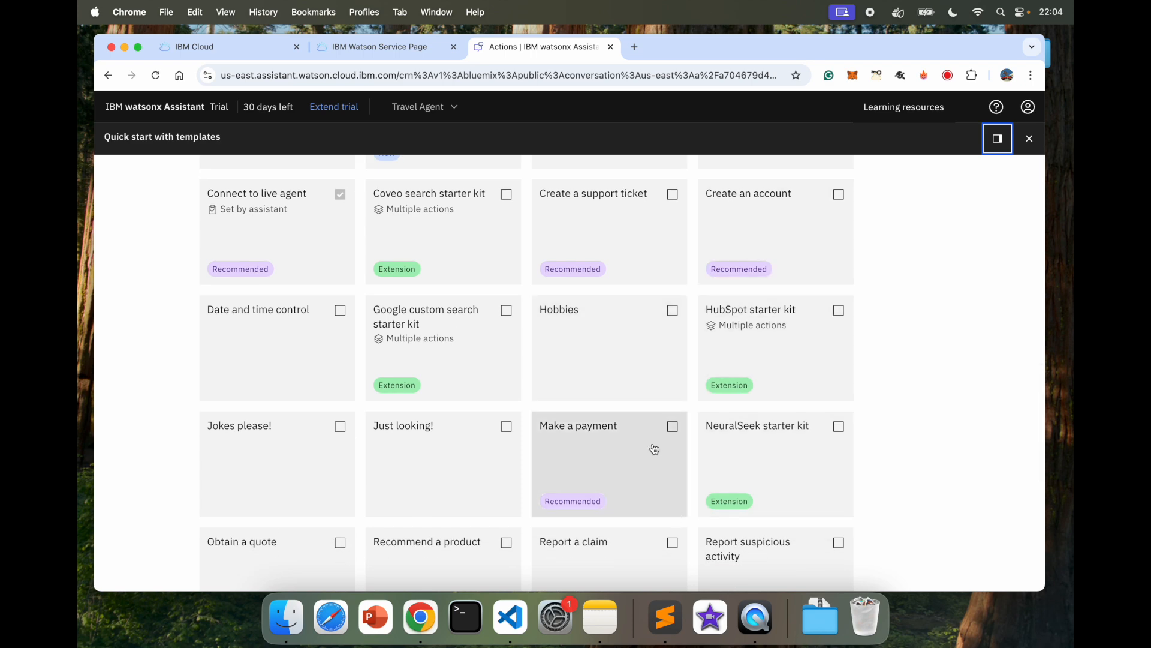
scroll(652, 450, down, 8)
scroll(794, 256, up, 20)
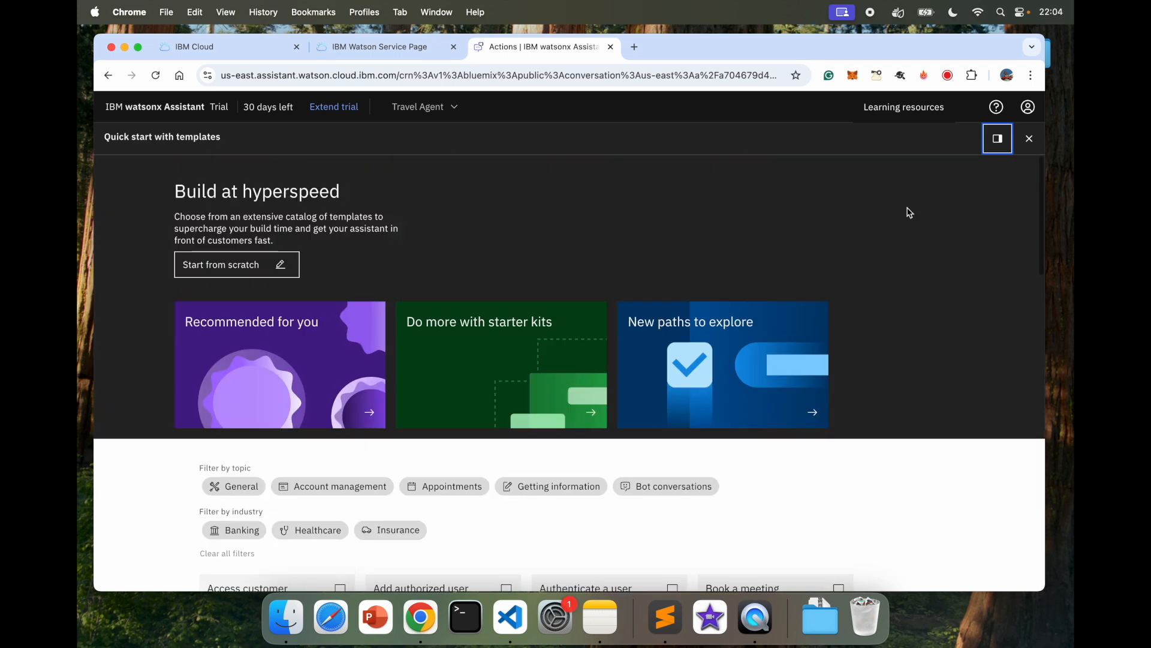
click(1029, 138)
Step: Create a new action from scratch, starting with the phrase 'I want to go for vacation'
click(393, 401)
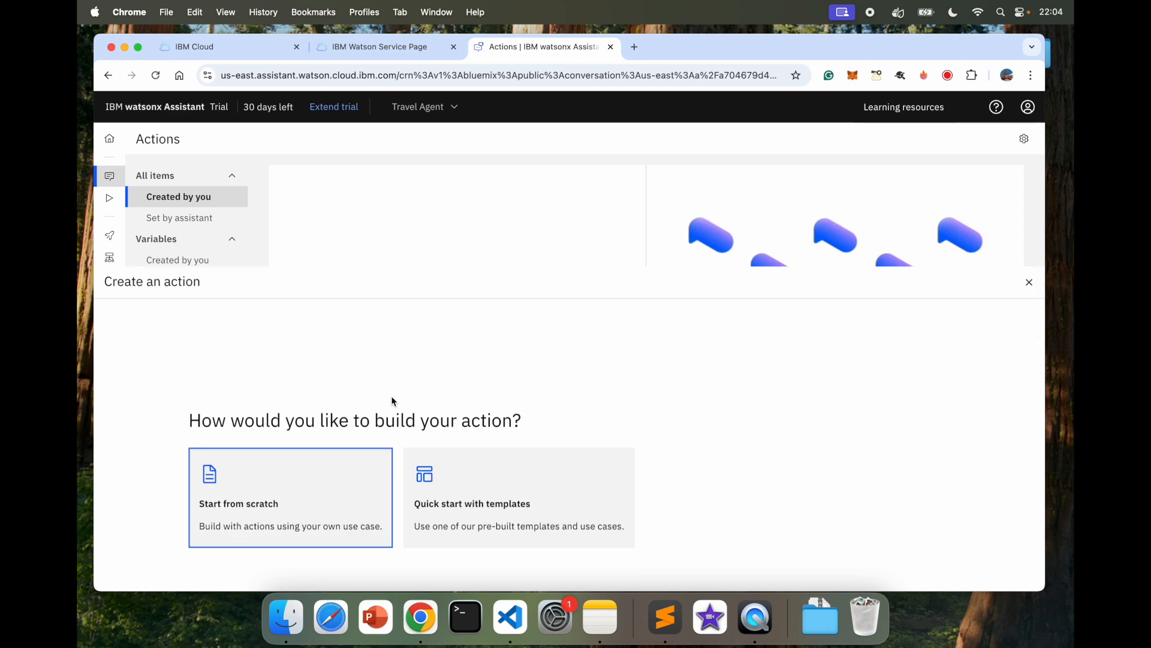
click(288, 345)
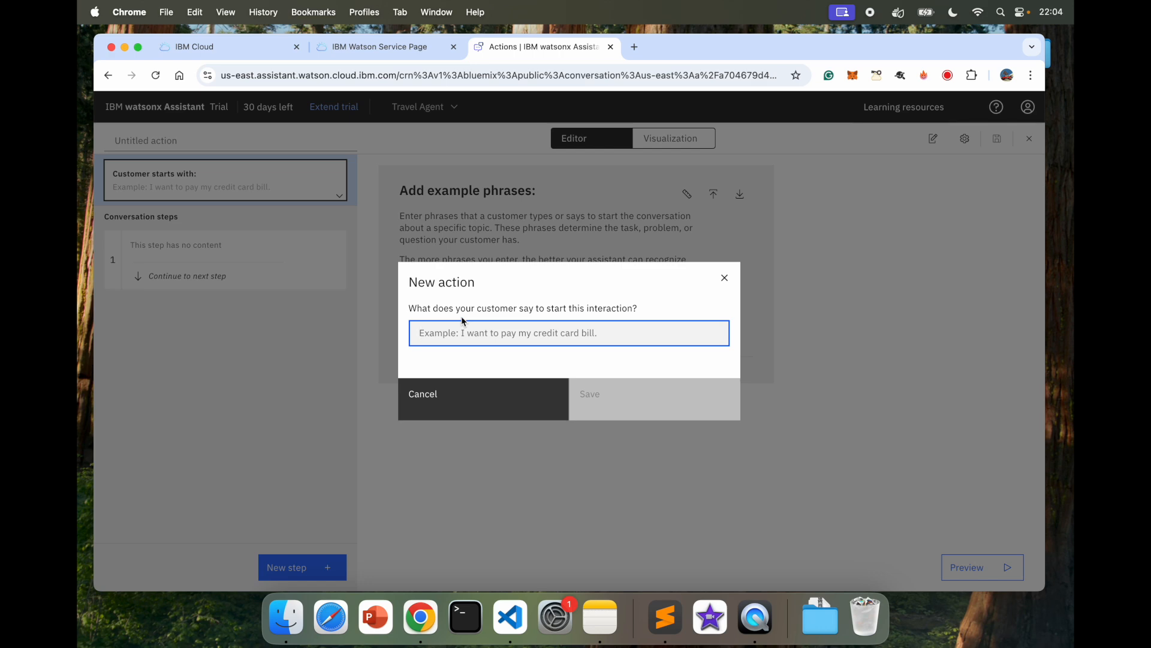
text(I want to go for vacation)
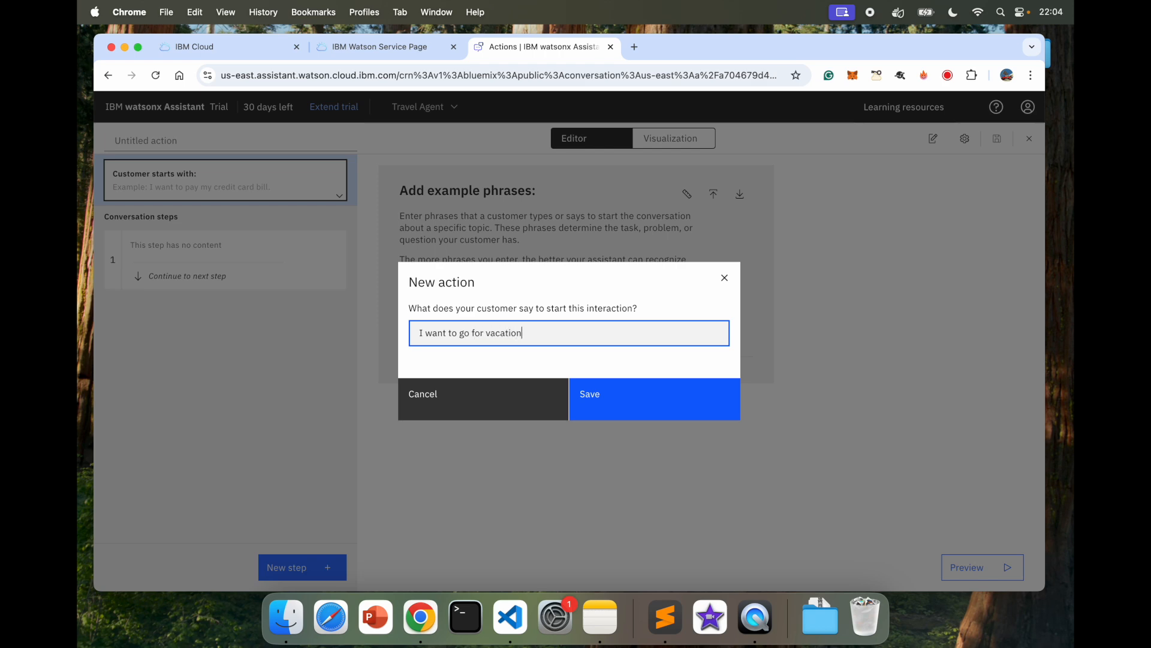
click(640, 420)
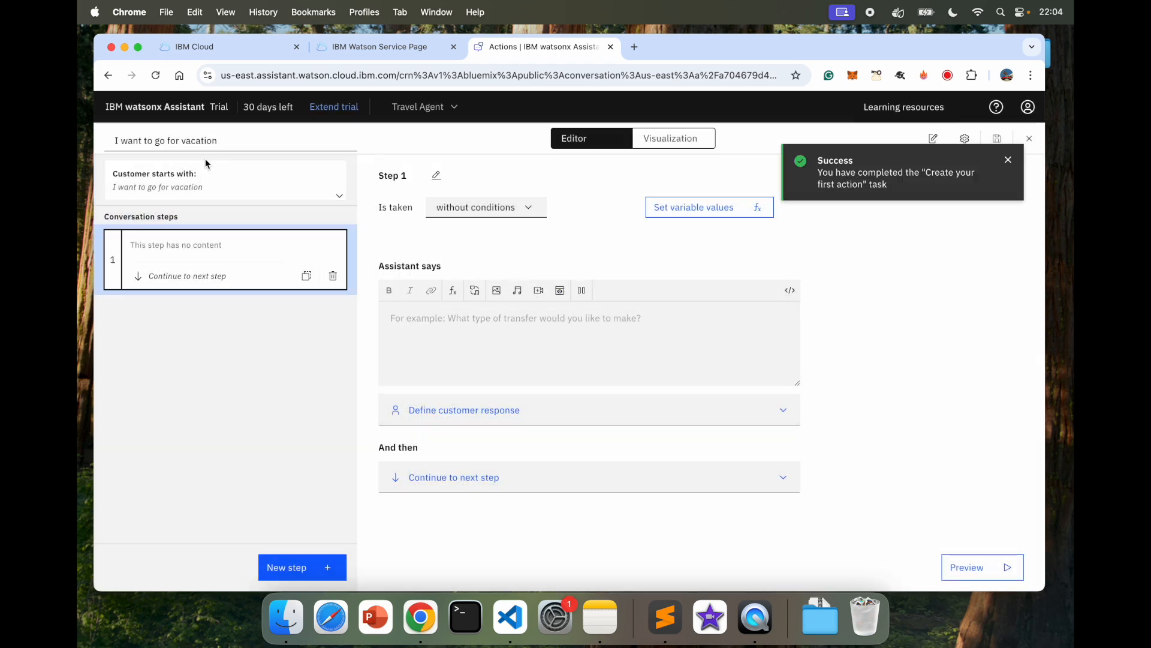
Step: Add example phrases 'Vacation Please', 'Where should I go for holidays', 'Give me some vacation plan', and a 'Take…' phrase
click(215, 183)
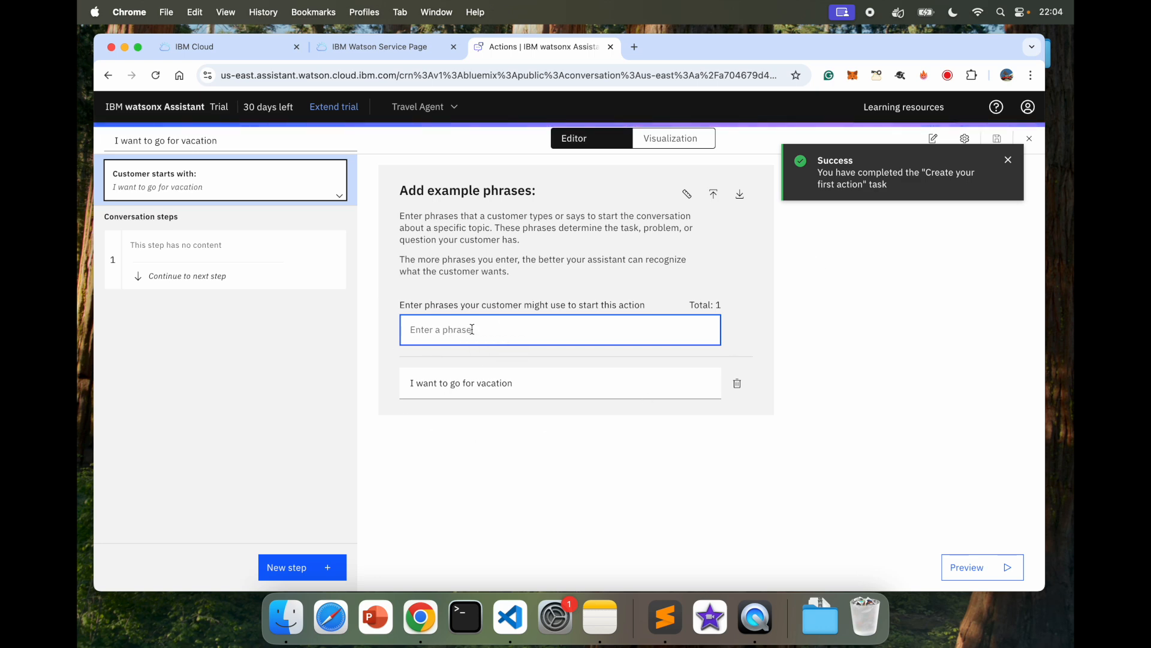
text(Vacati)
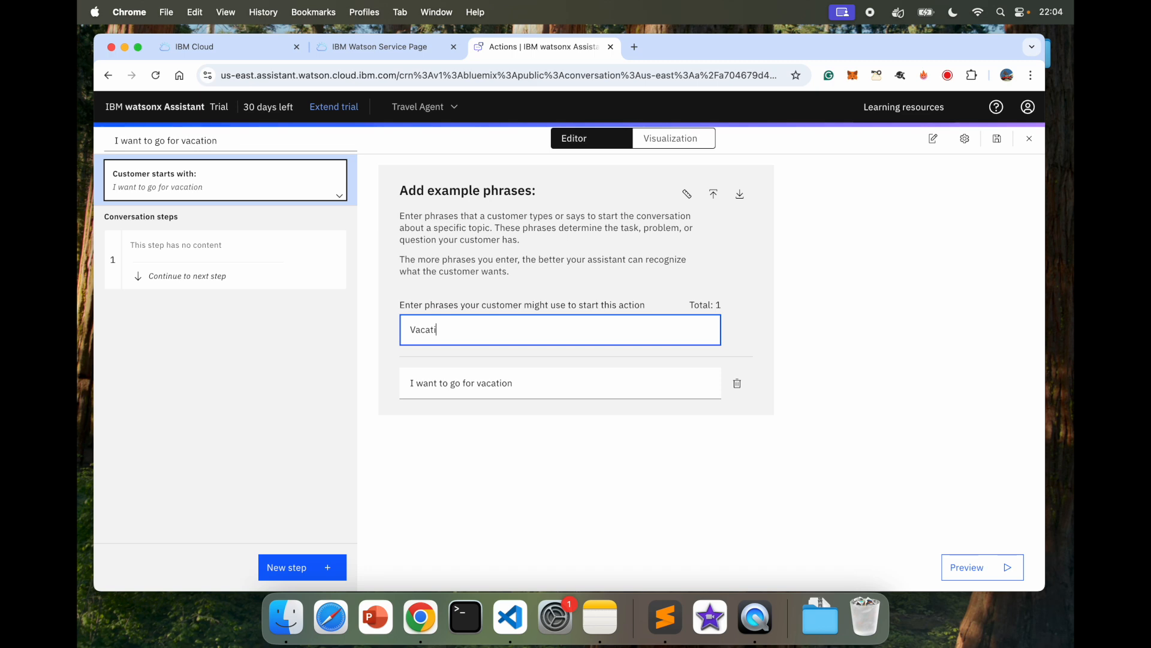
text(on Please)
key(Return)
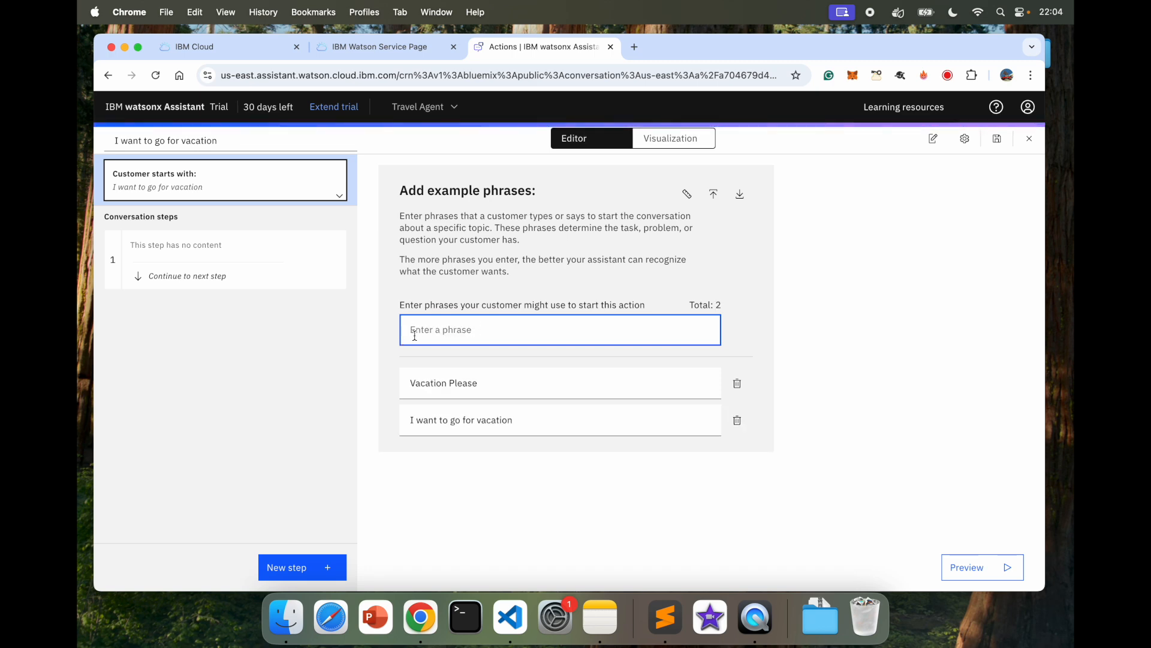
text(Where shou)
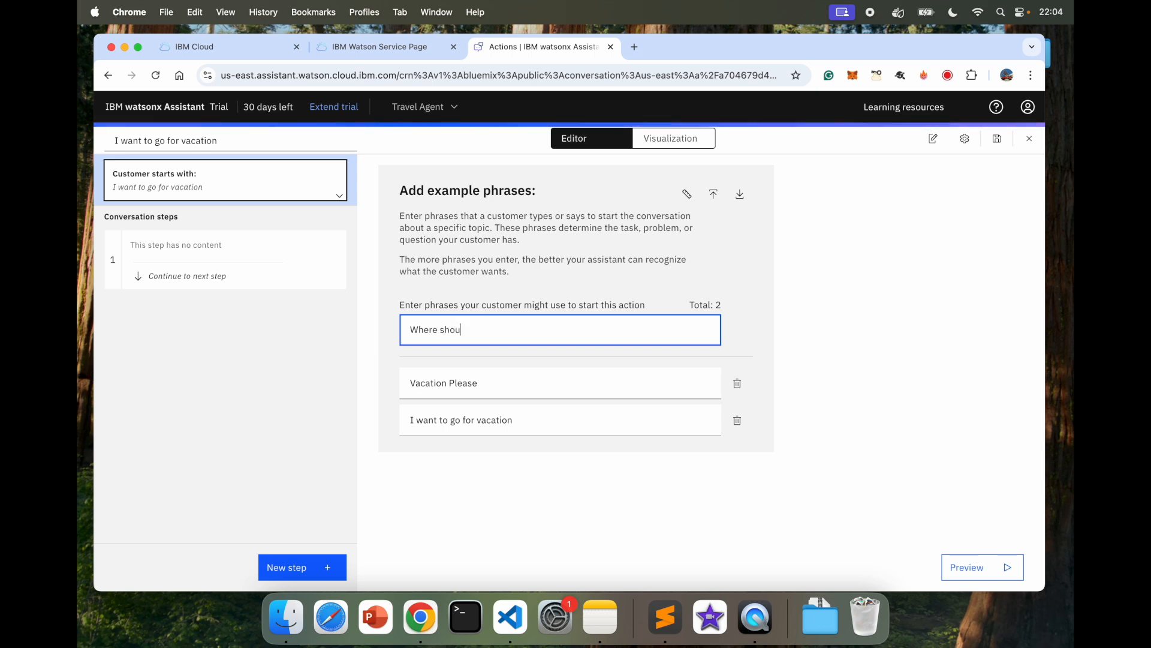
text(ld I go for)
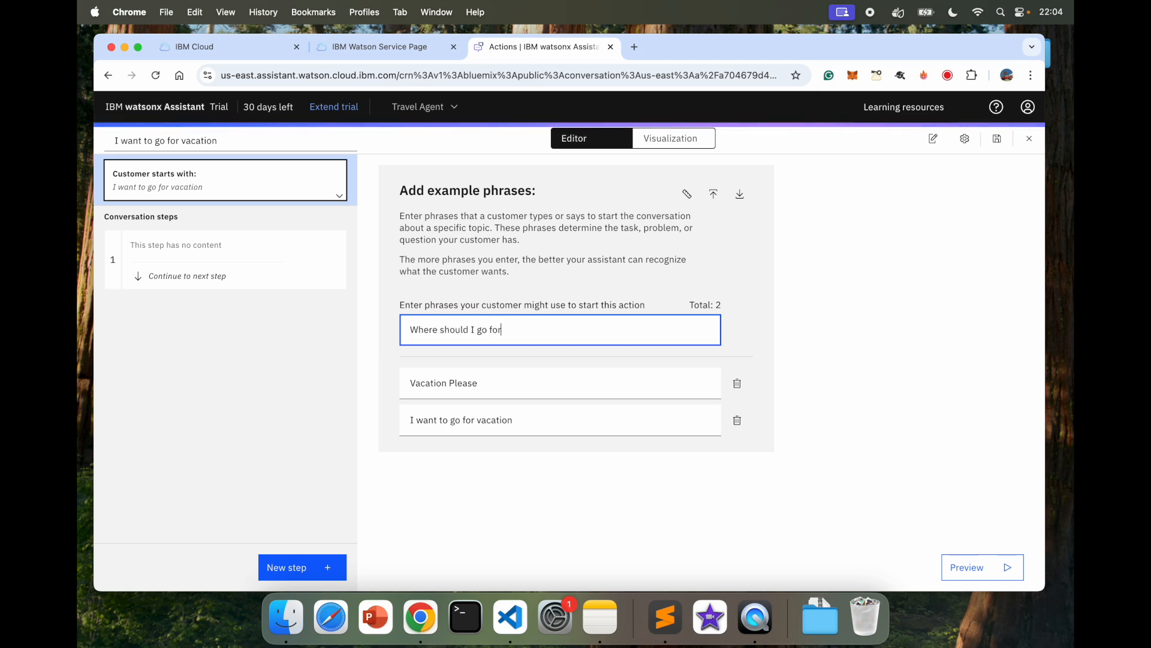
text( holidays)
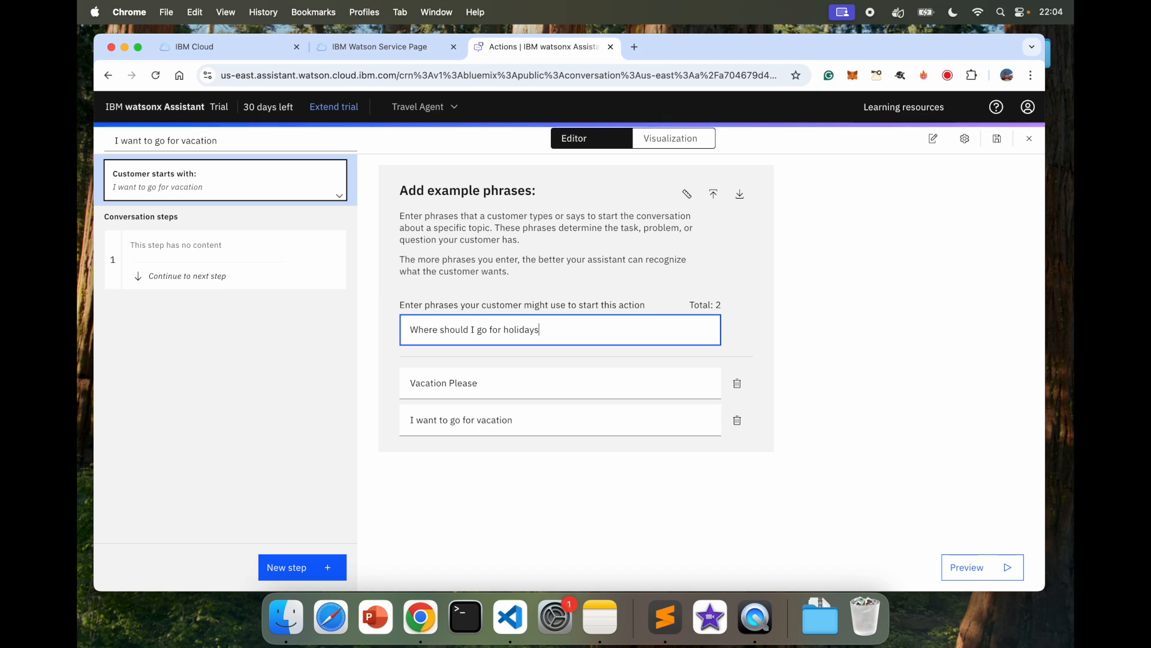
key(Return)
text(Gi)
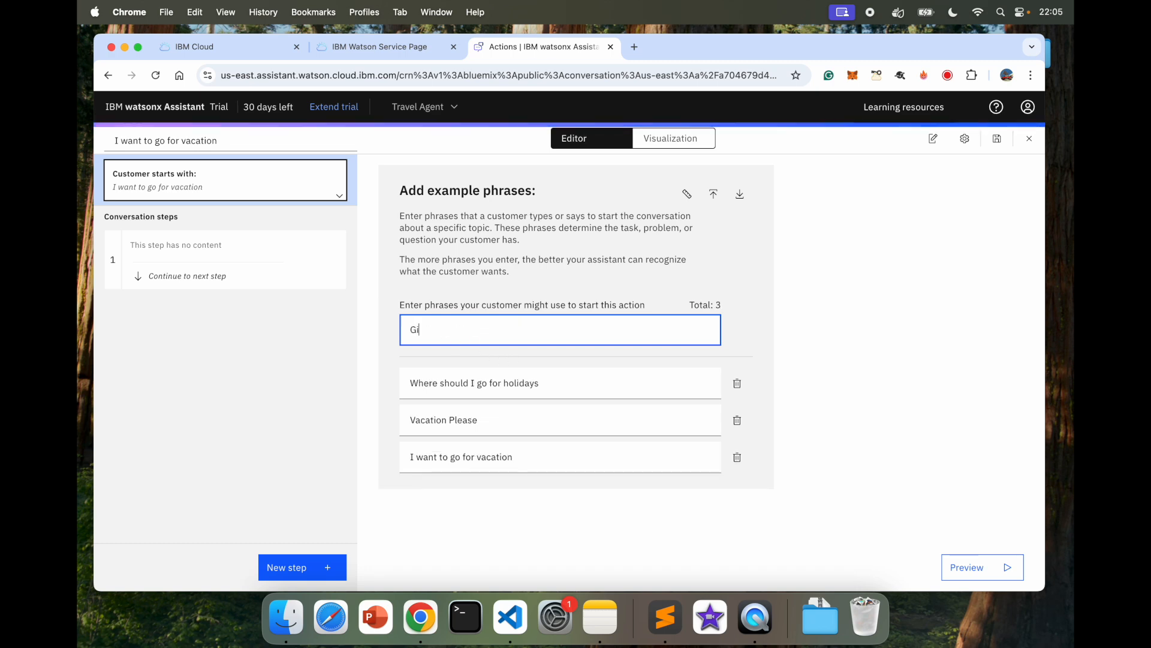
text(ve me some)
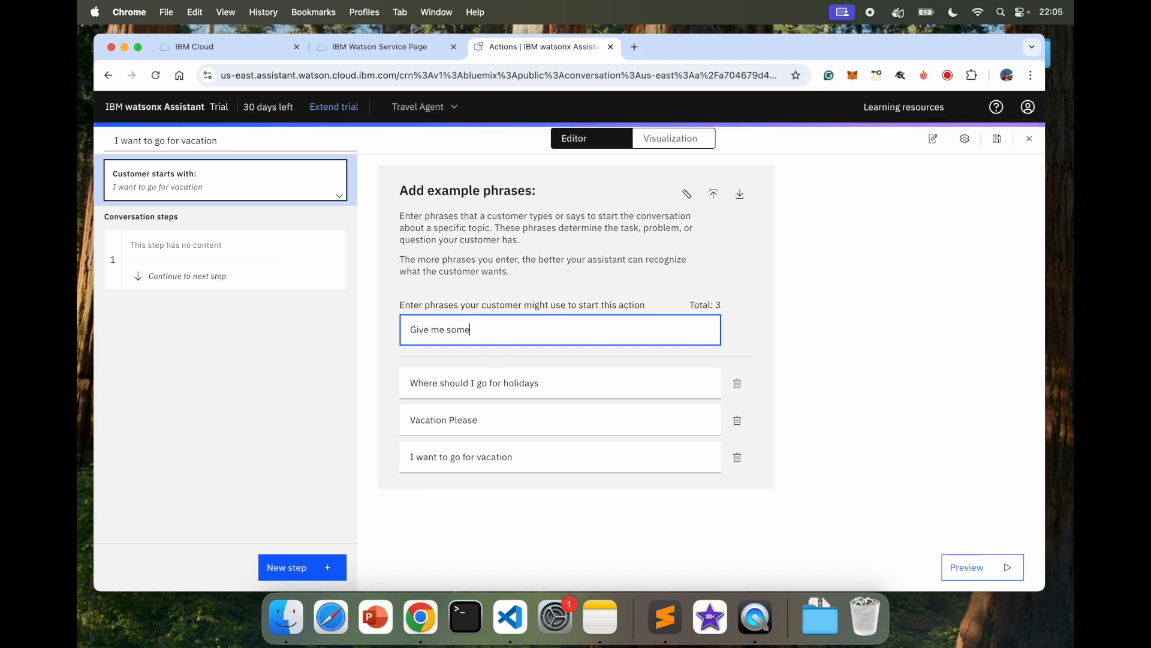
text( v)
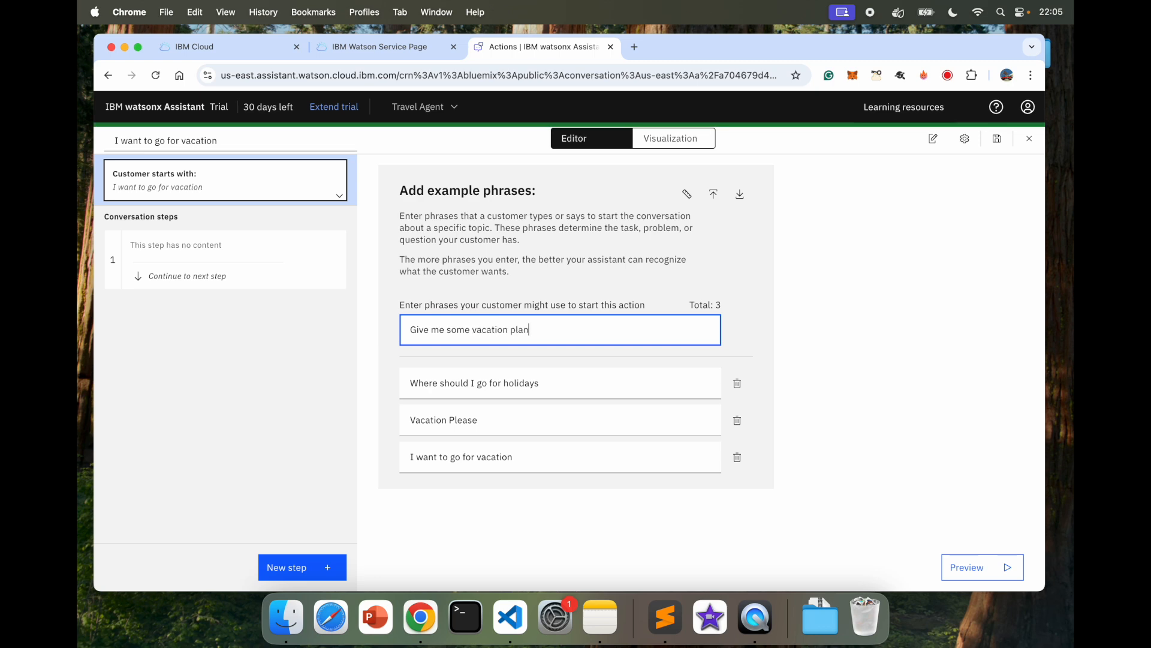
text(acation plan)
key(Return)
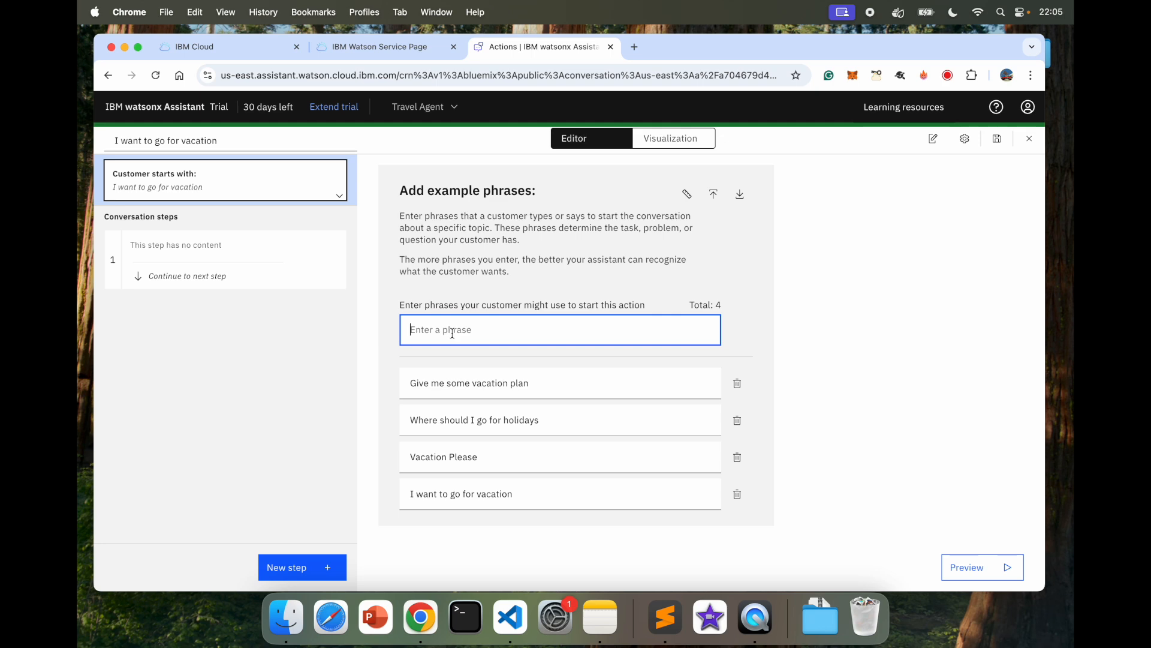
text(Take me to somewhere where the sun never sets)
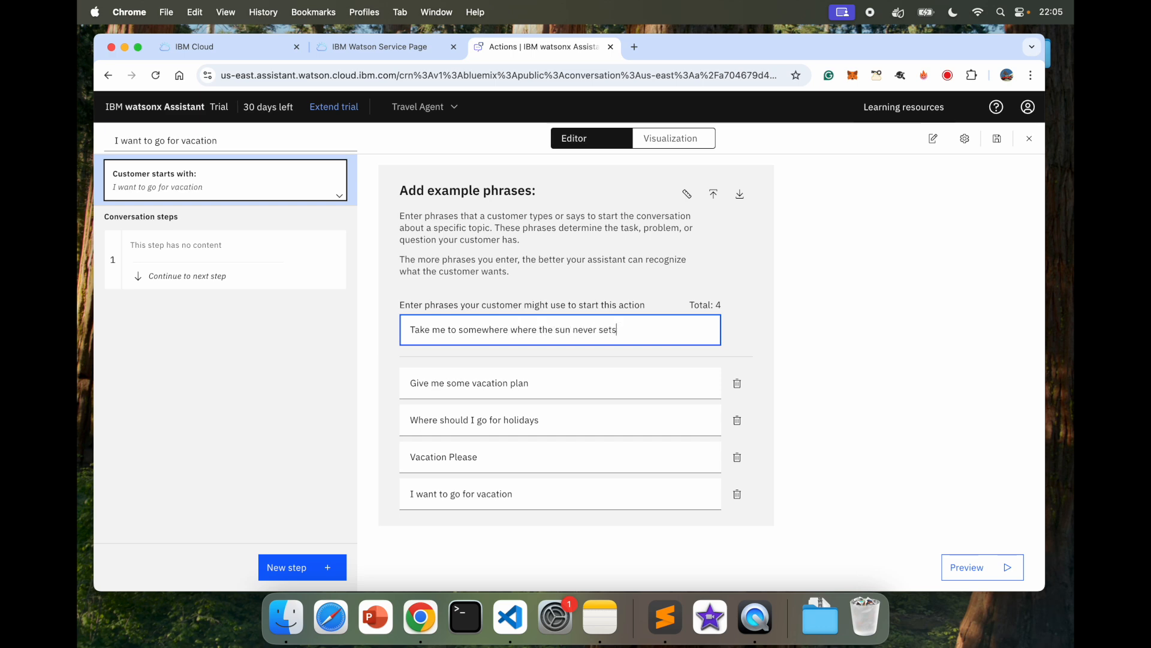
key(Return)
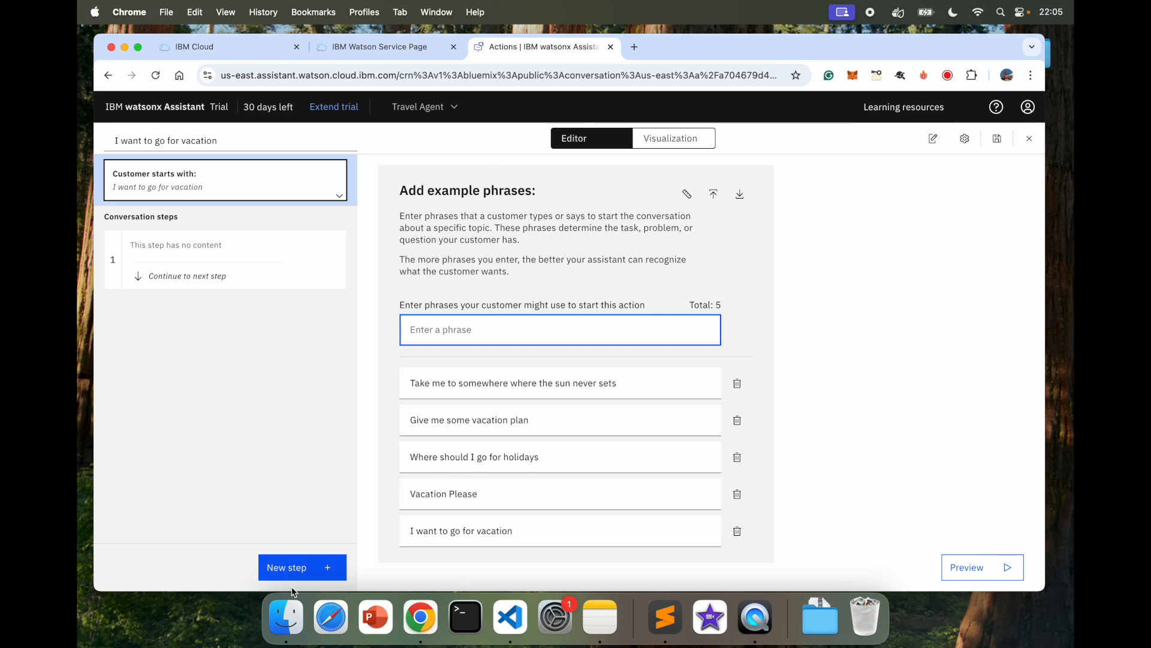
Step: Have Step 1 ask 'Do you have a place in mind?'
click(214, 247)
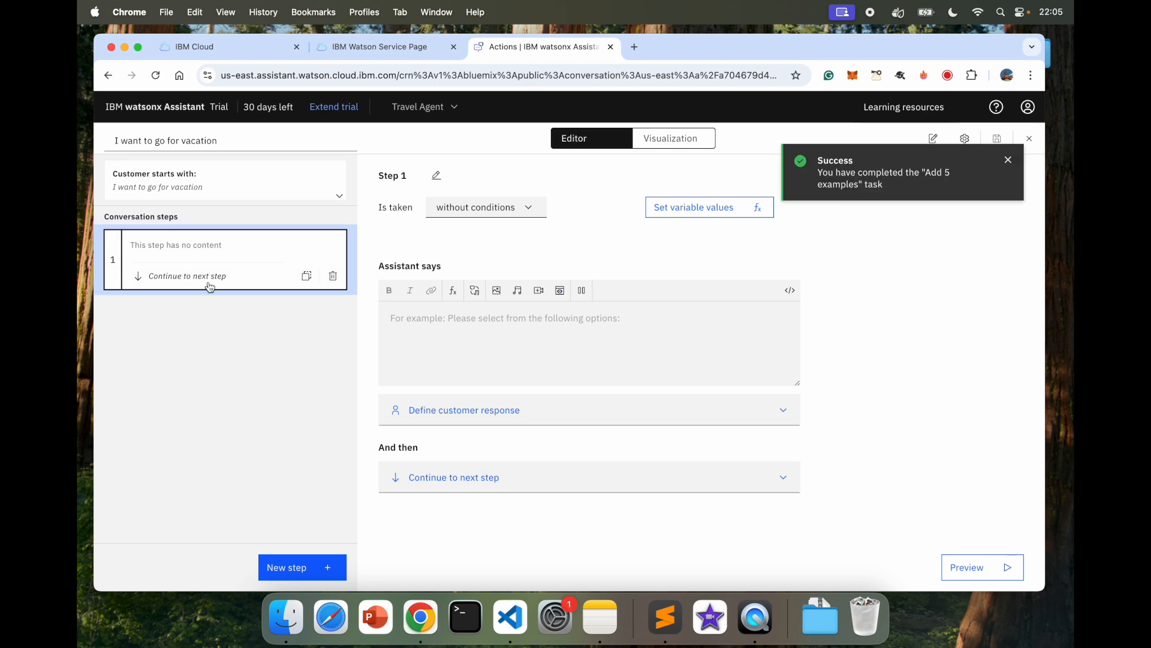
click(1016, 161)
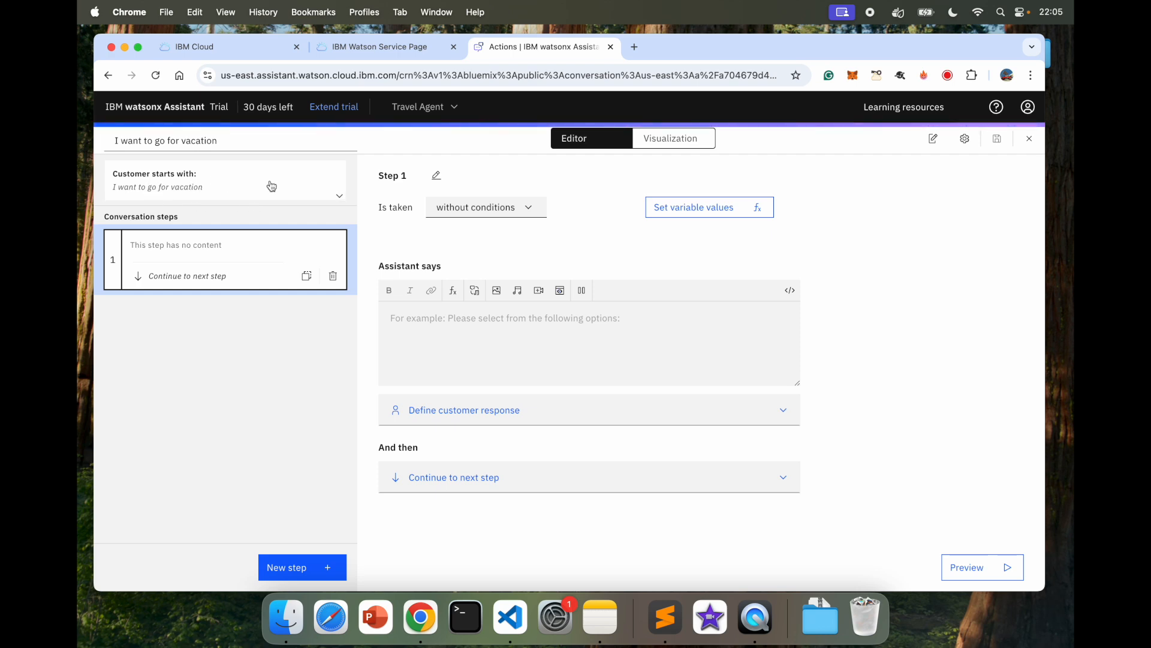
click(519, 317)
text(Do y)
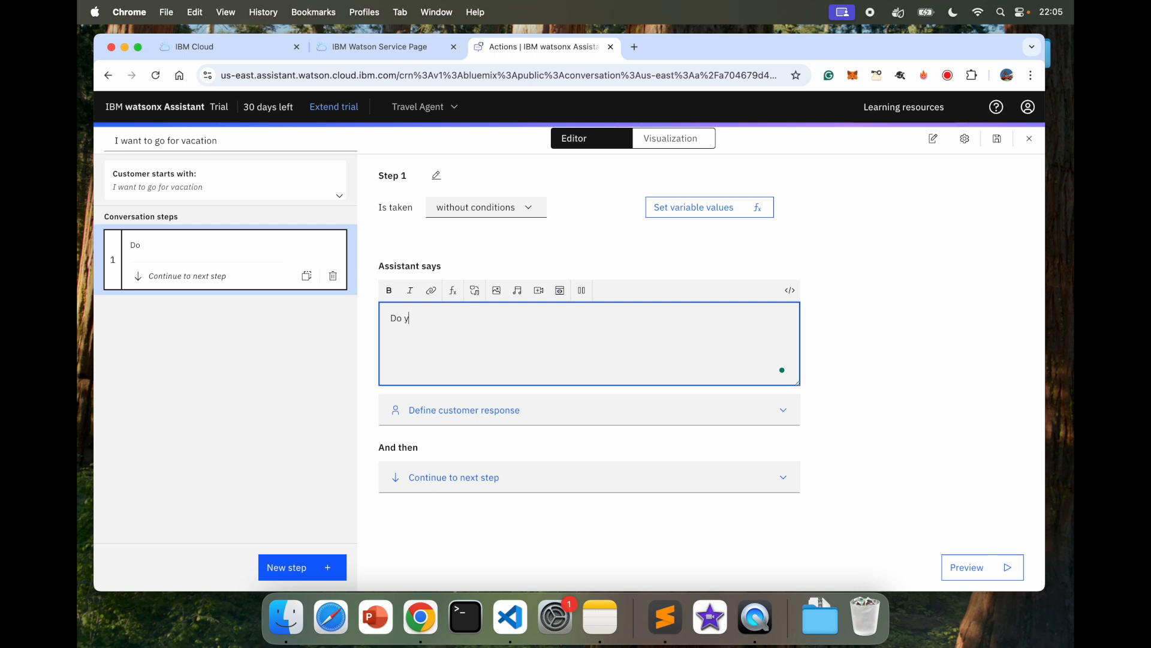
text(ou have a place in mind?)
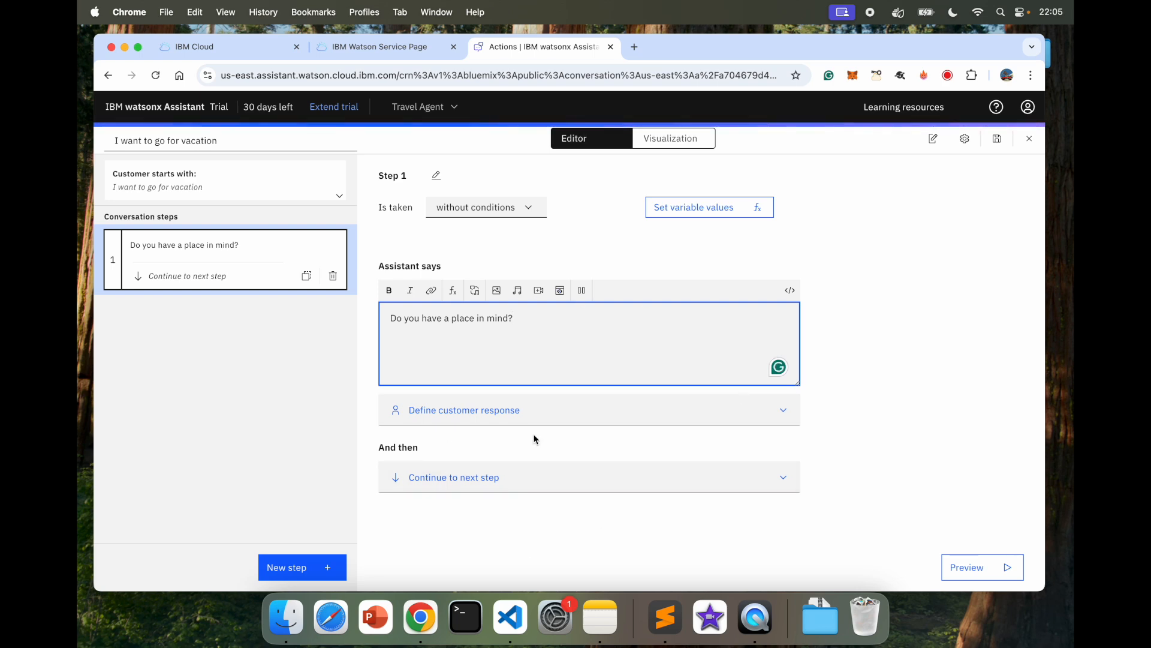
Step: Browse Step 1's customer response types: confirmation, free text, options, date, number, currency and percent
click(455, 410)
scroll(598, 424, down, 2)
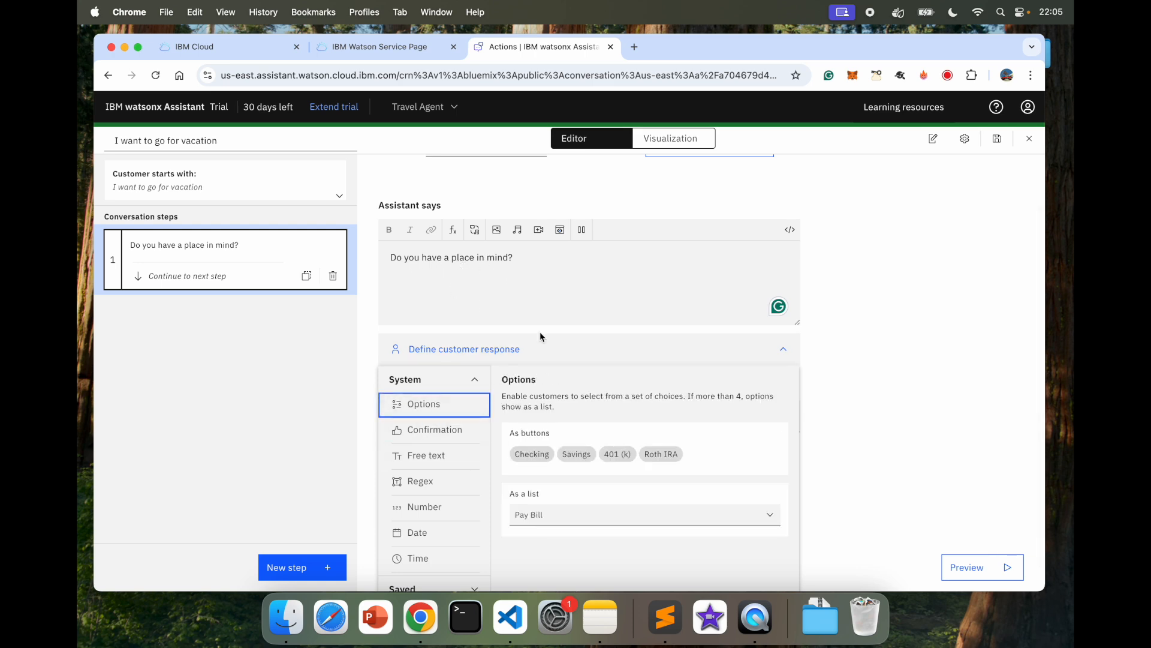
click(442, 434)
scroll(441, 436, down, 1)
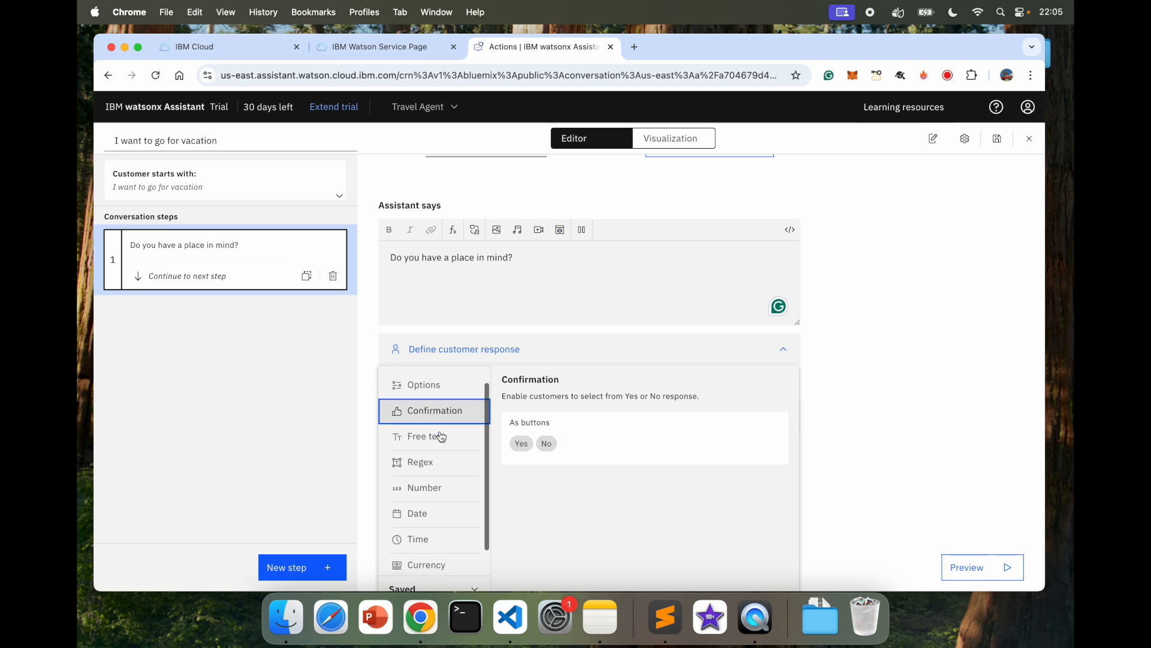
click(442, 436)
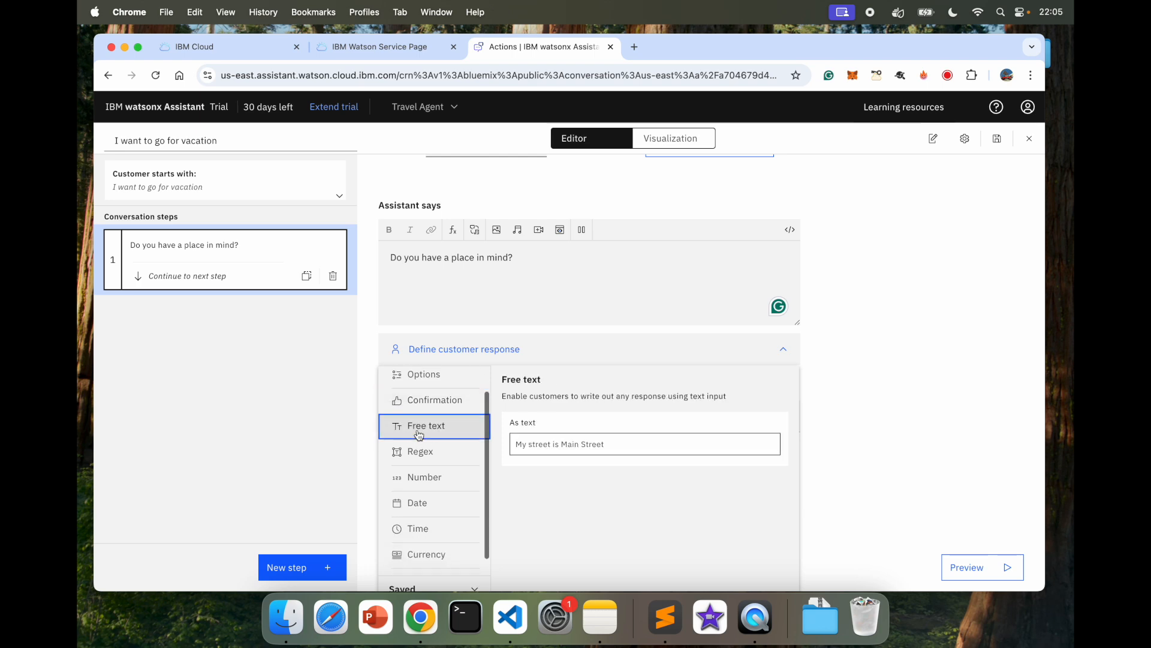
click(411, 376)
click(471, 505)
scroll(471, 492, down, 1)
click(451, 471)
click(449, 483)
click(456, 535)
click(454, 562)
Step: Set Step 1's customer response to a Yes/No Confirmation
click(451, 483)
click(446, 562)
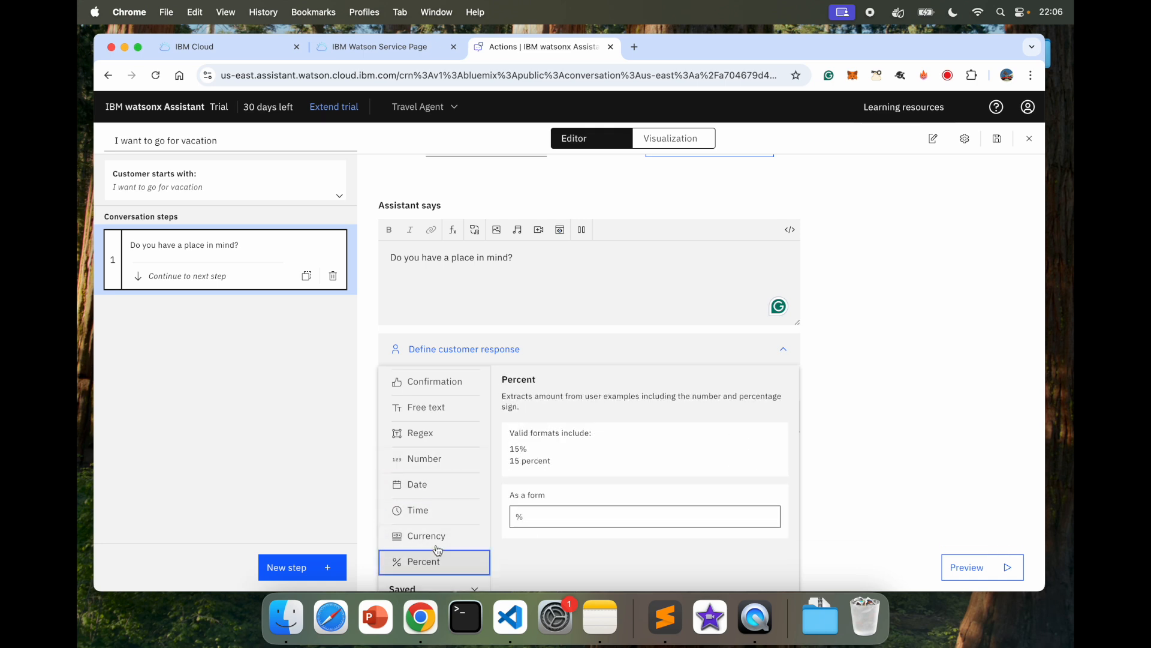
click(444, 458)
scroll(444, 460, up, 3)
click(444, 457)
click(433, 431)
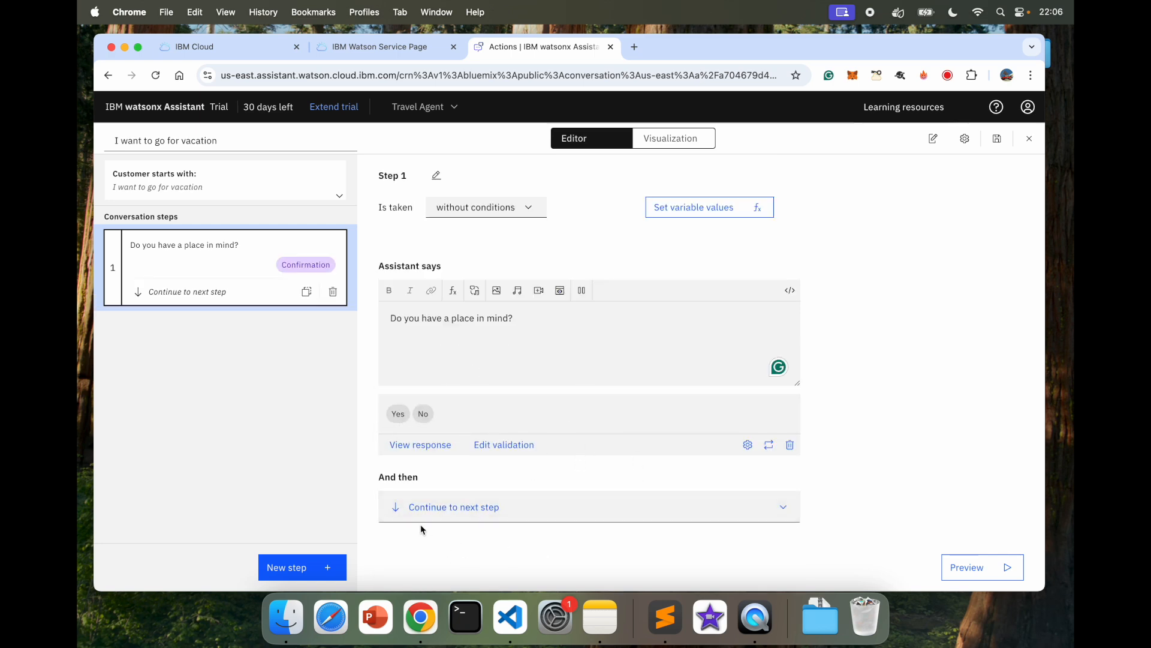
click(429, 507)
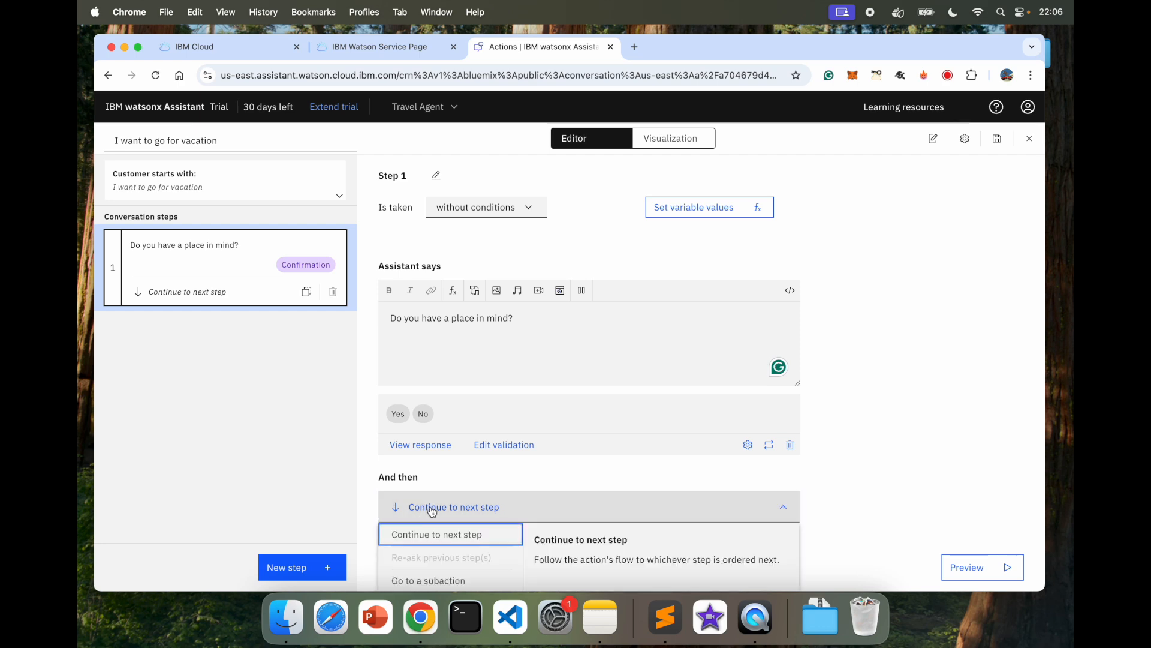
Step: Add Step 2 and make it run only when step 1's place-in-mind answer is Yes
click(480, 539)
click(305, 566)
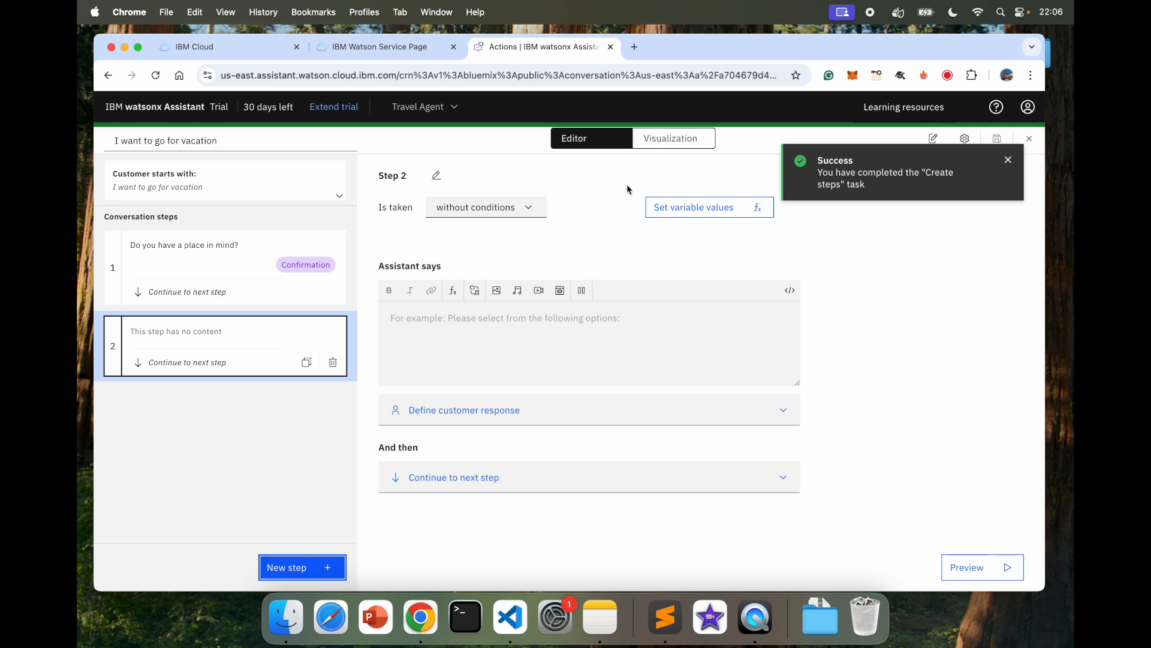
click(1018, 158)
click(491, 216)
click(509, 249)
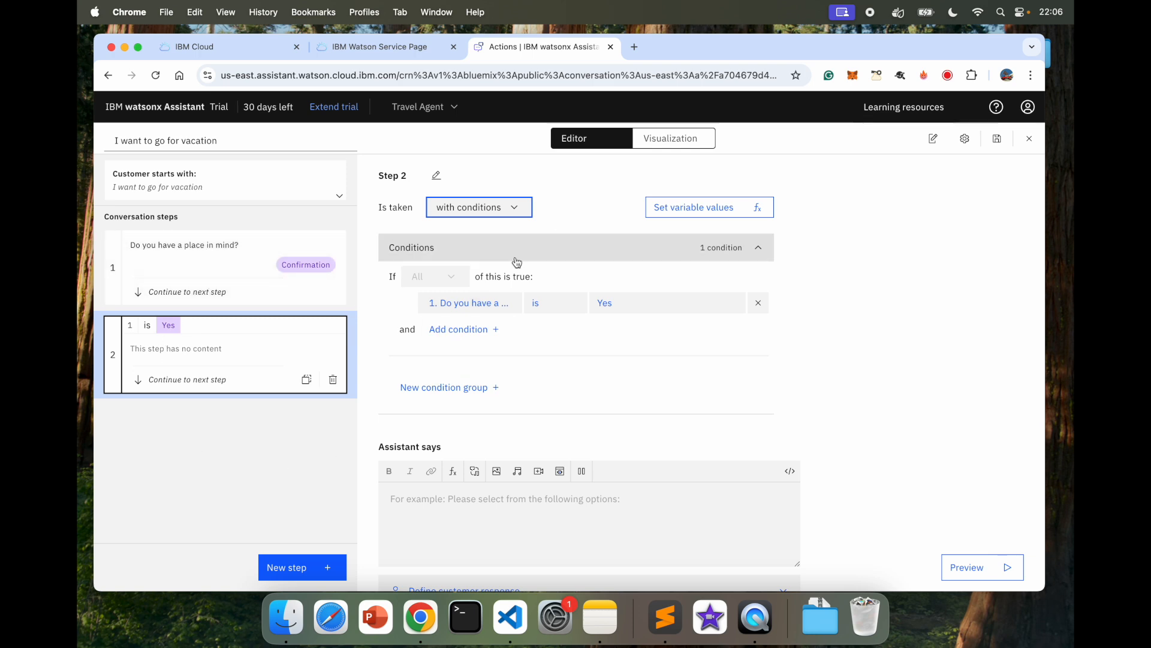
click(477, 304)
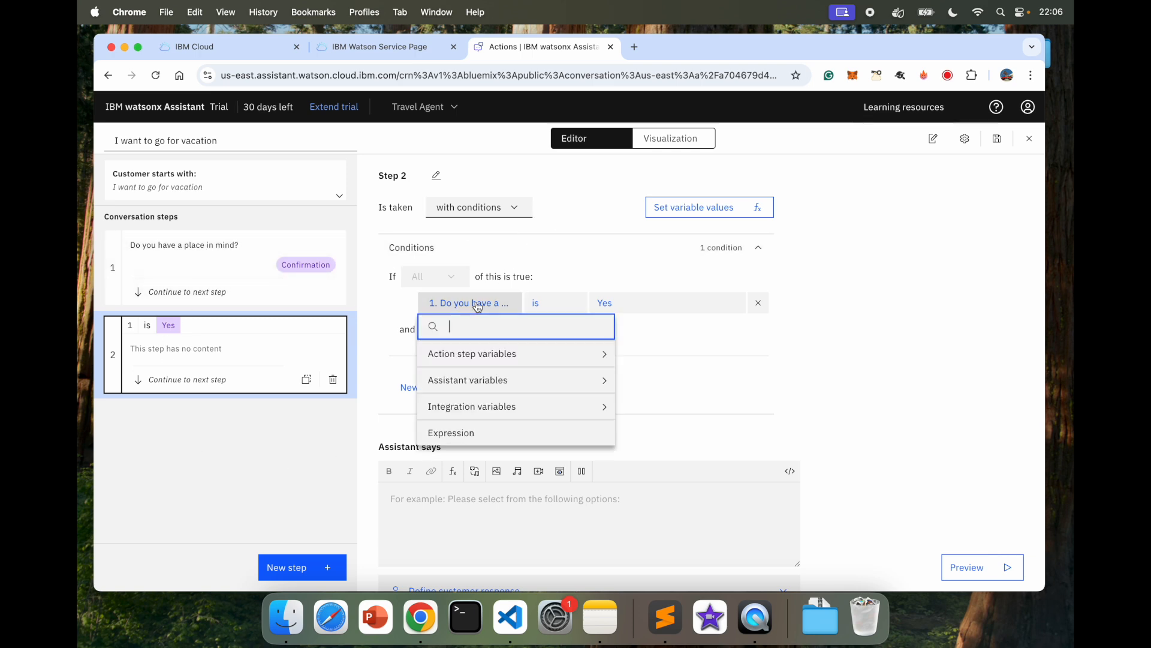
click(497, 350)
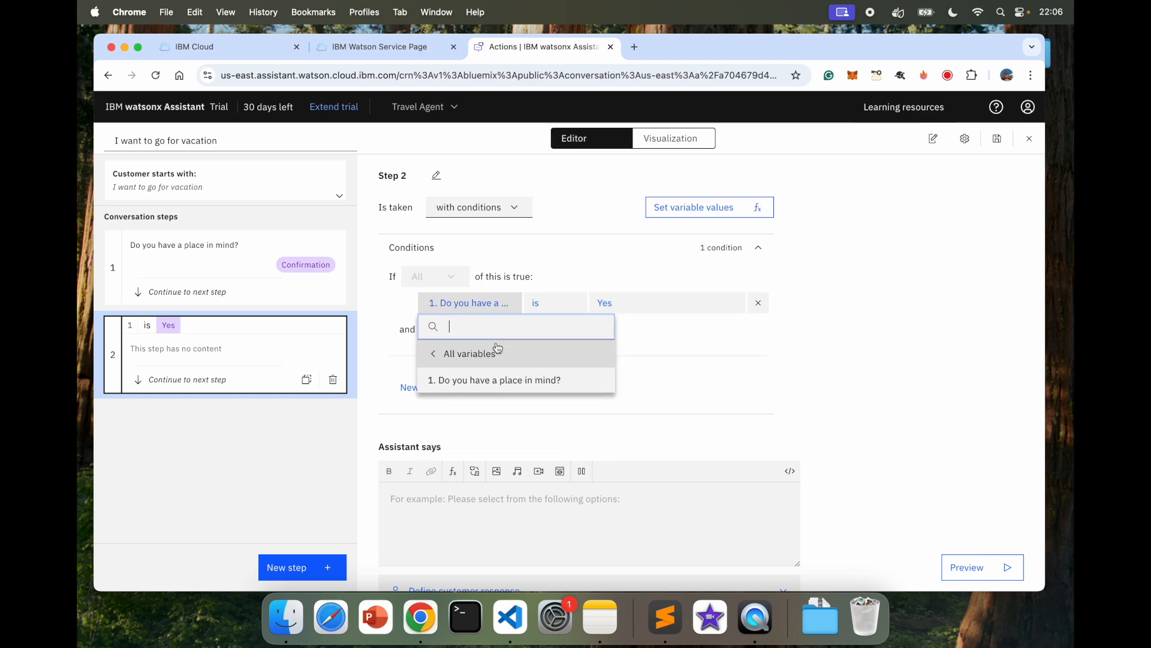
click(522, 385)
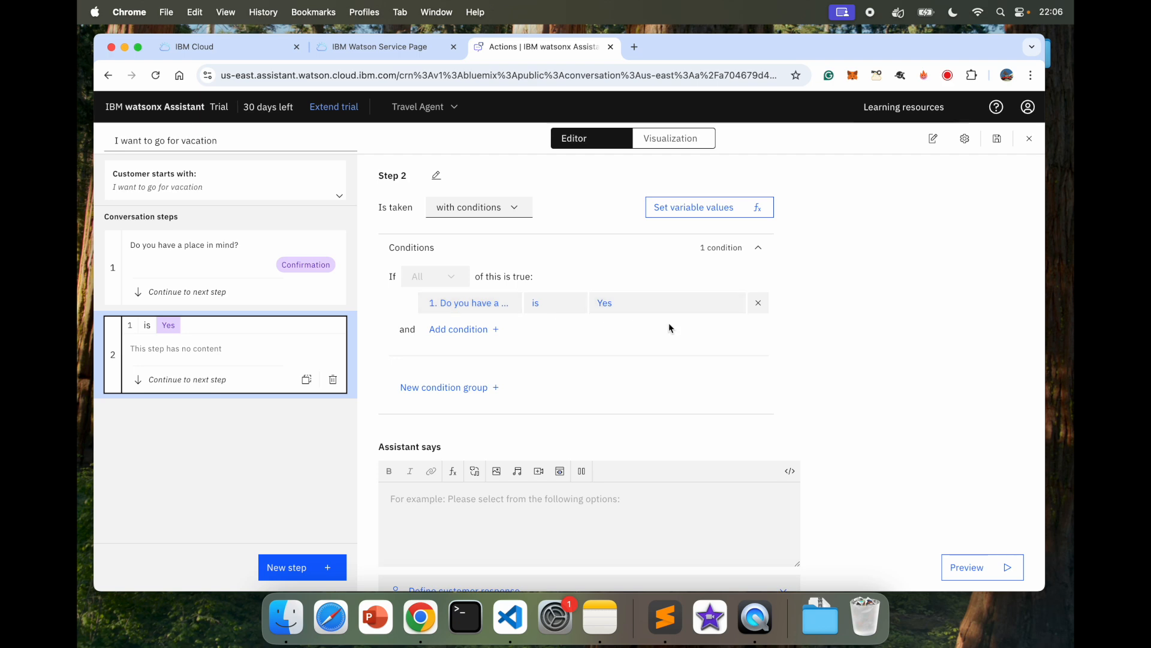
scroll(523, 514, down, 2)
Step: Have Step 2 ask 'Where would you like to go for vacation?' with a free text response
click(458, 450)
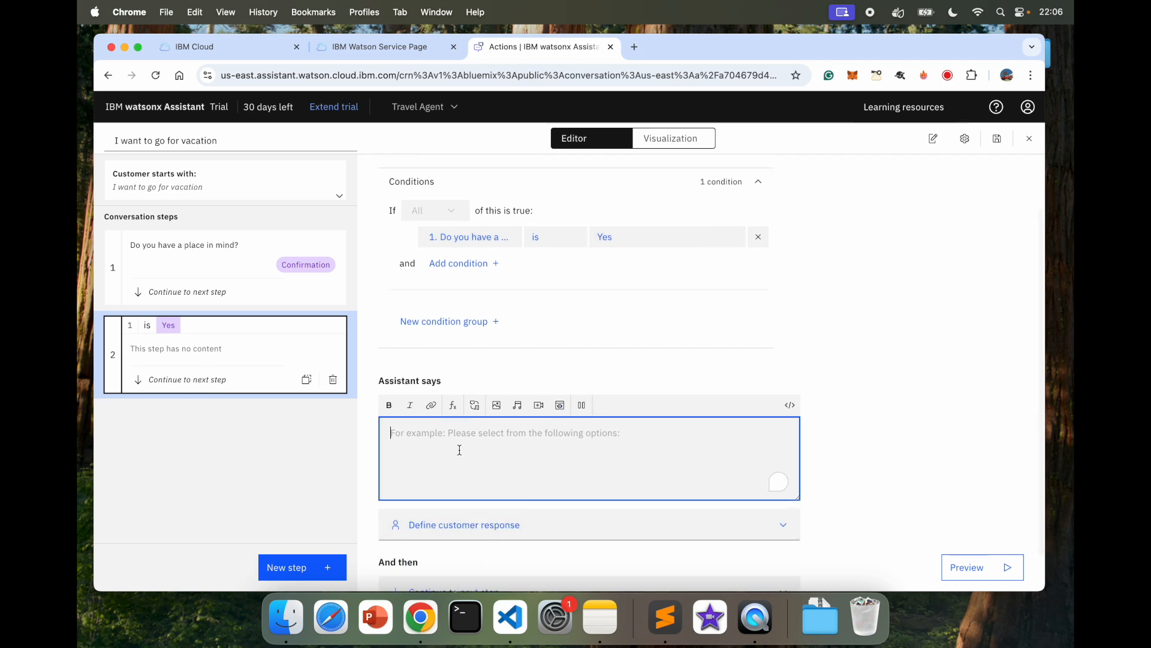
text(Where would you like to go for vacation?)
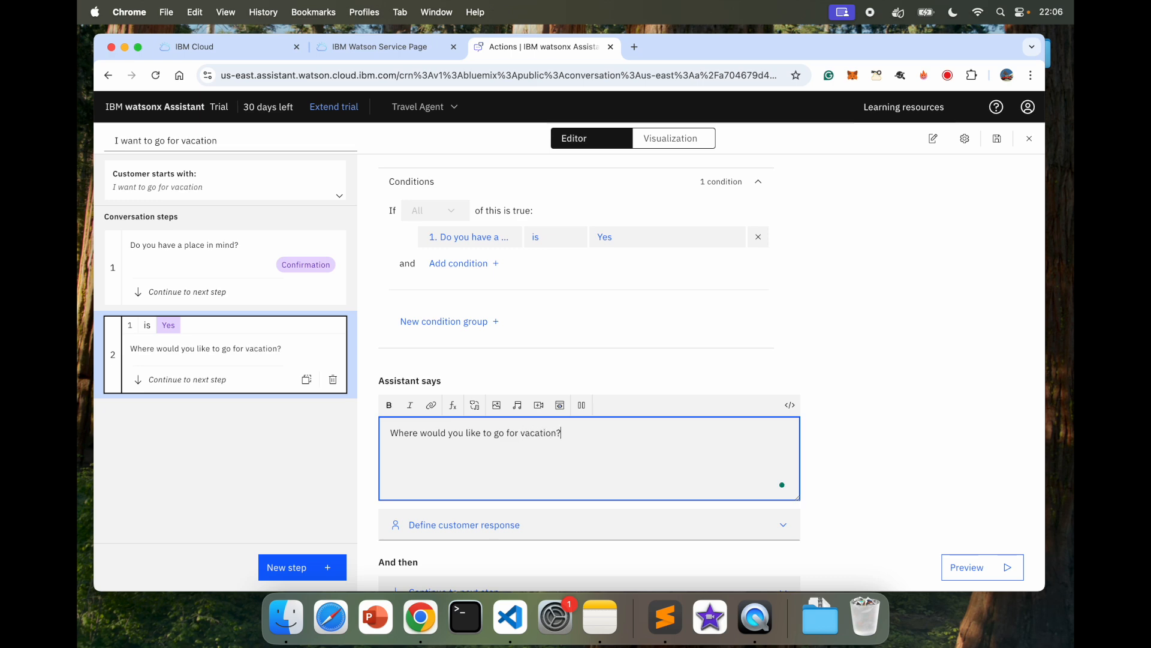
scroll(473, 456, down, 1)
click(456, 480)
scroll(454, 486, down, 4)
click(454, 488)
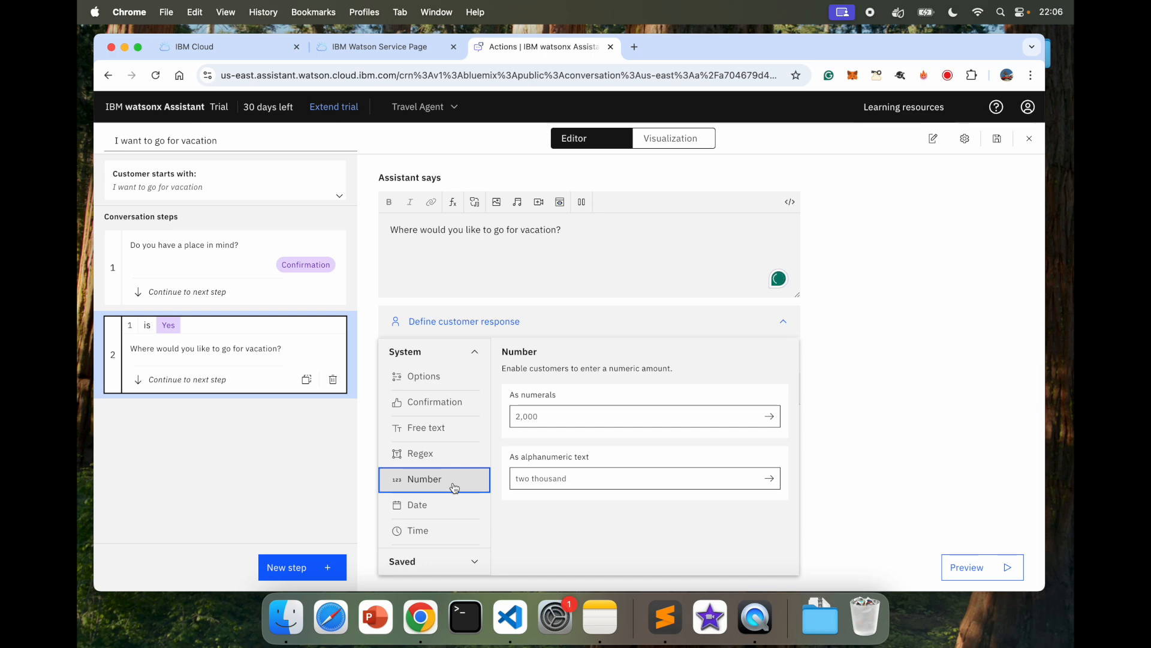
click(452, 431)
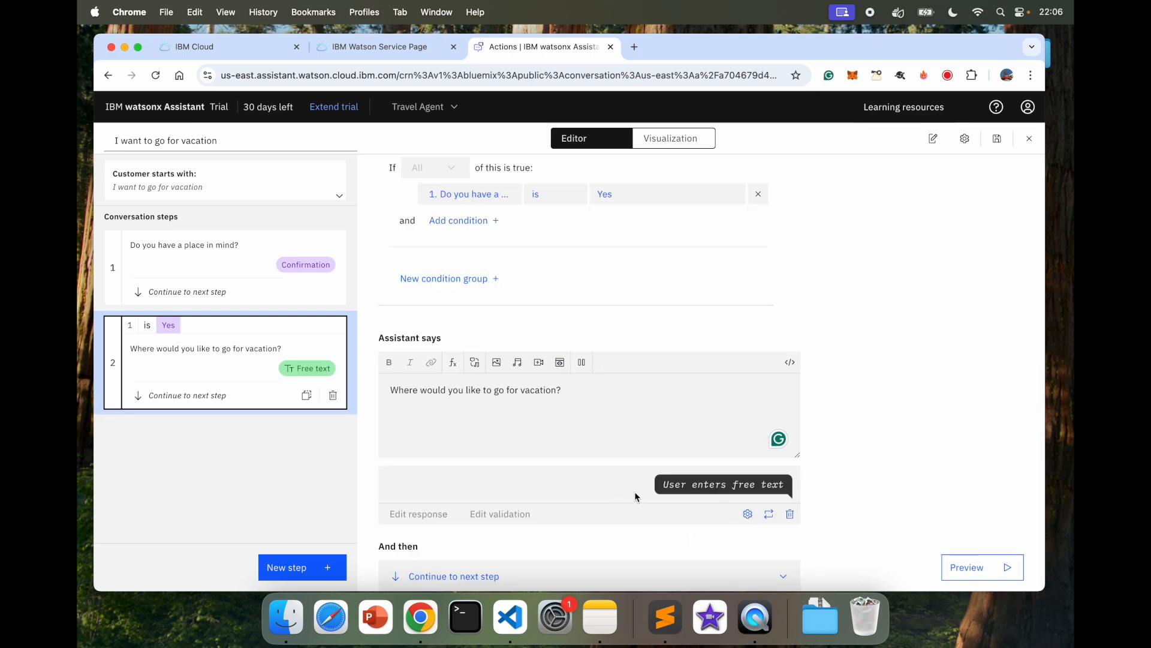
Step: Leave Step 2's next-step setting unchanged and add Step 3
scroll(634, 491, down, 1)
click(481, 549)
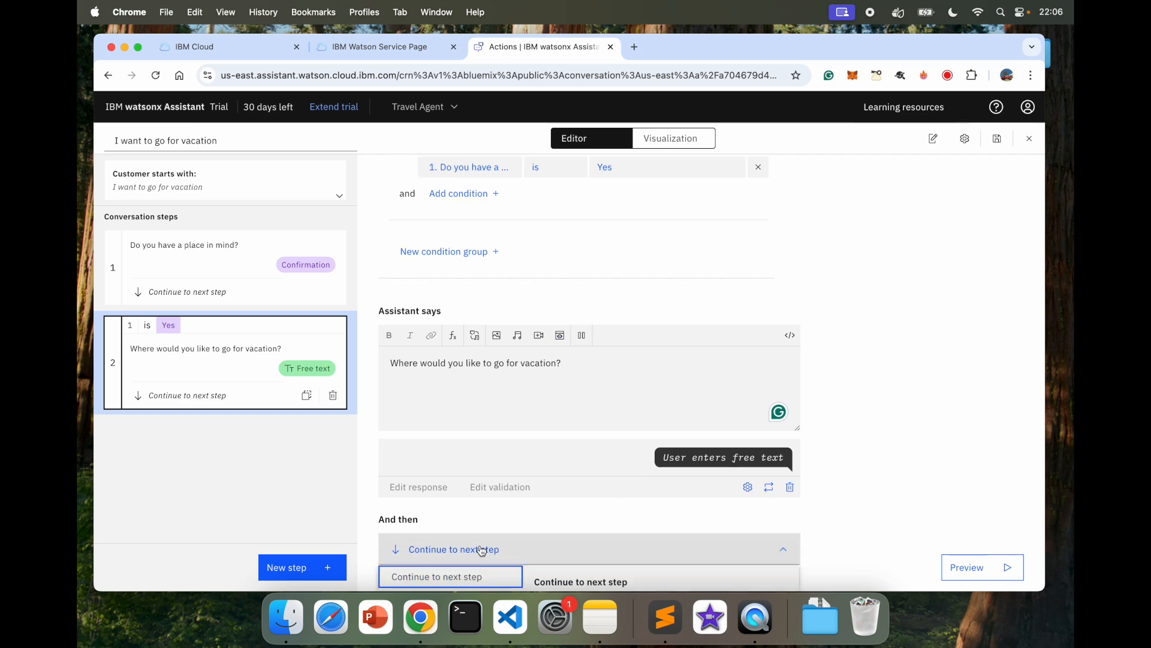
scroll(360, 517, down, 3)
click(948, 424)
click(281, 565)
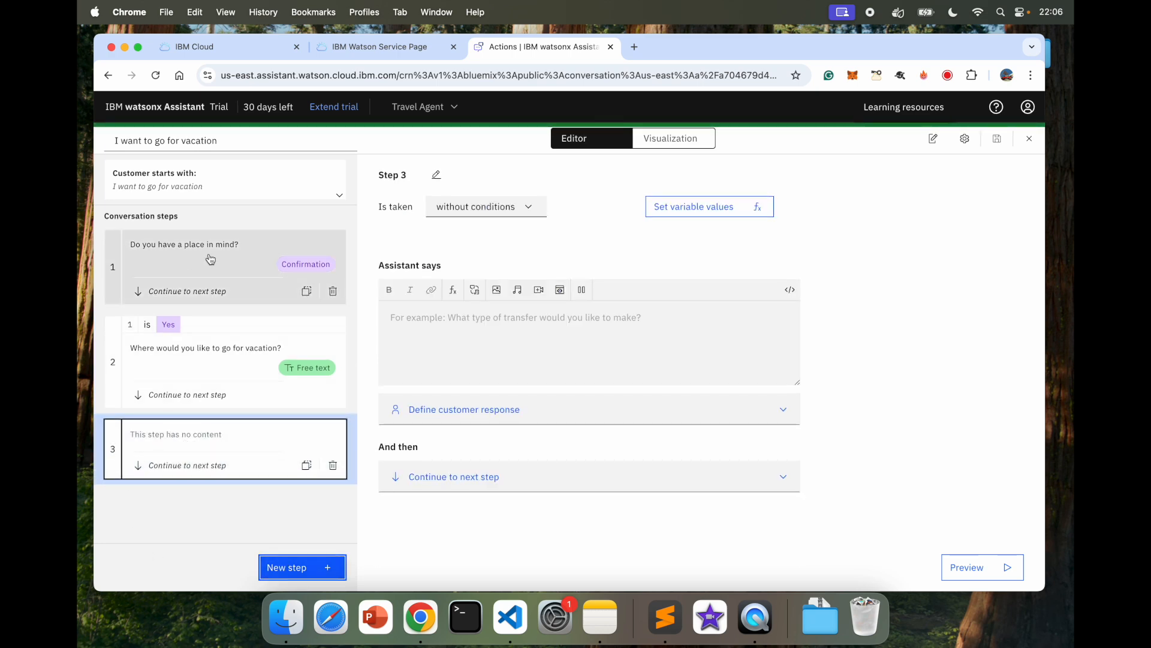
Step: Make Step 3 run only when step 1's place-in-mind answer is No
click(474, 208)
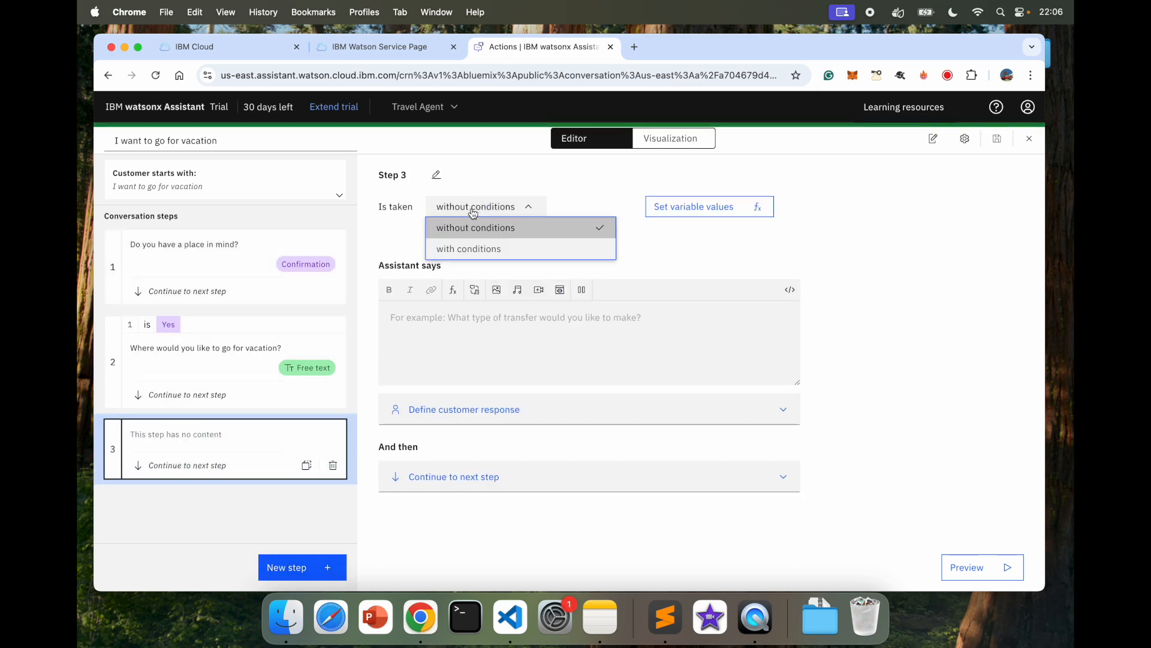
click(496, 247)
click(473, 303)
click(467, 358)
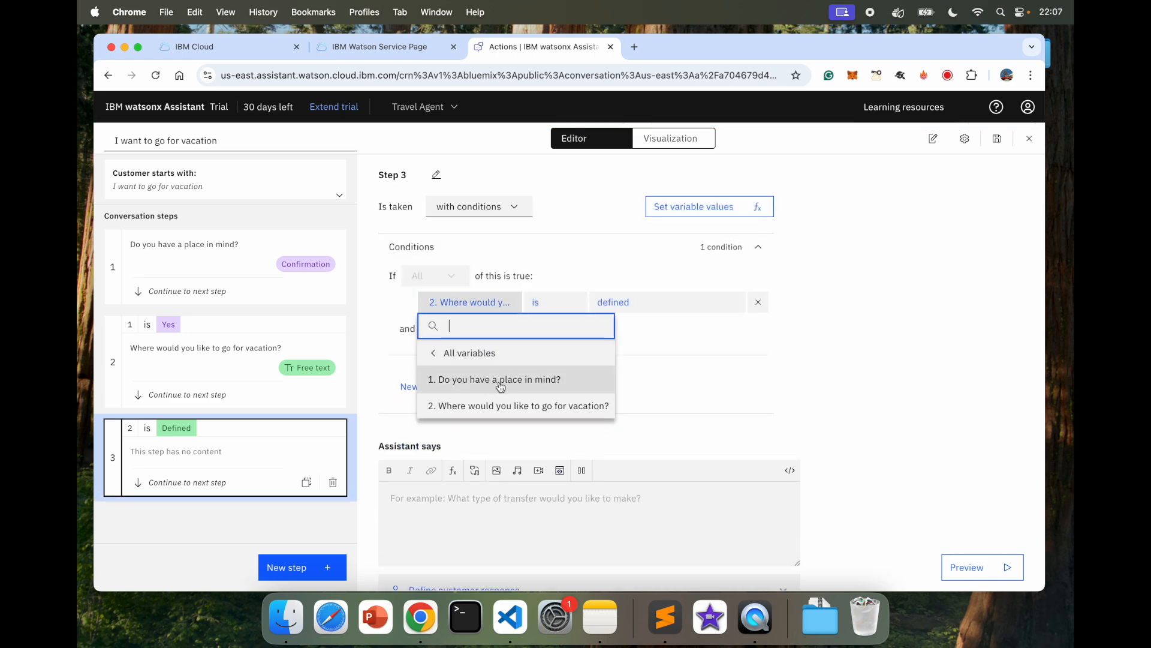
click(501, 381)
click(622, 302)
click(631, 378)
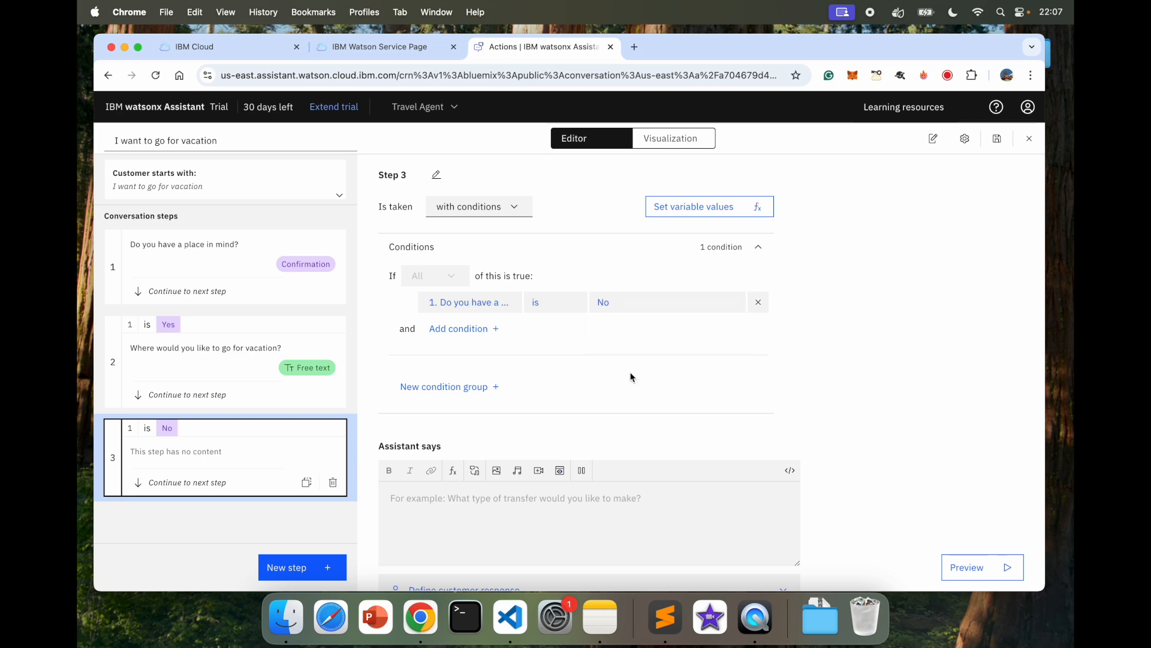
scroll(790, 375, down, 3)
Step: Have Step 3 ask 'Would you like to go to one of these places? Select One'
click(484, 420)
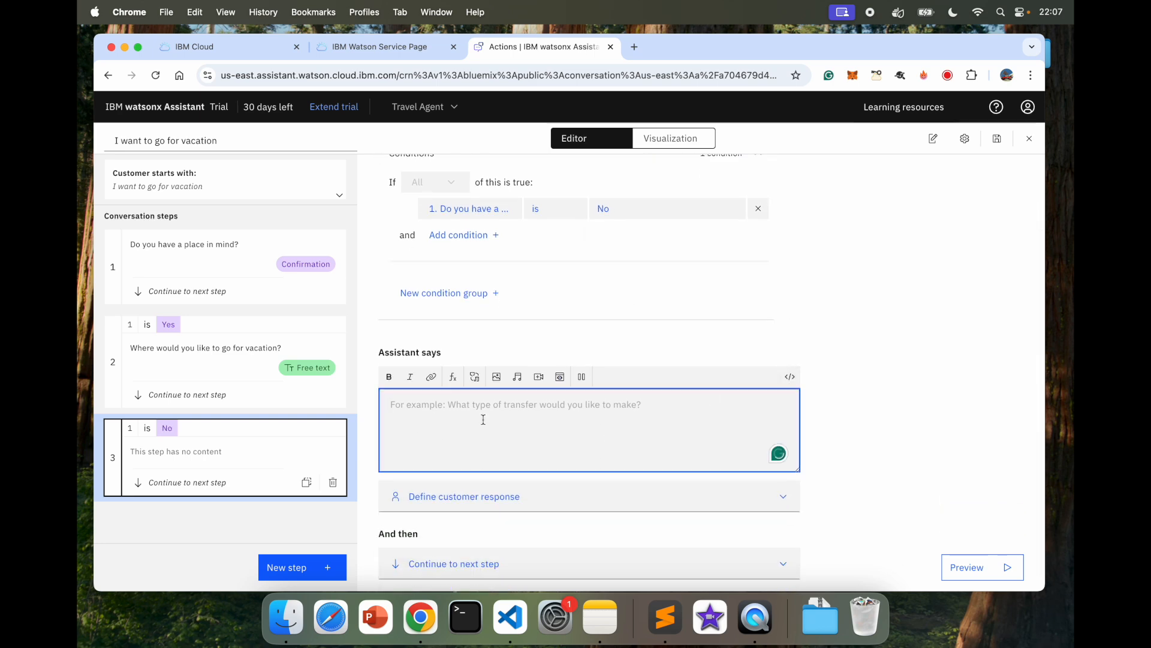
text(ould you like to)
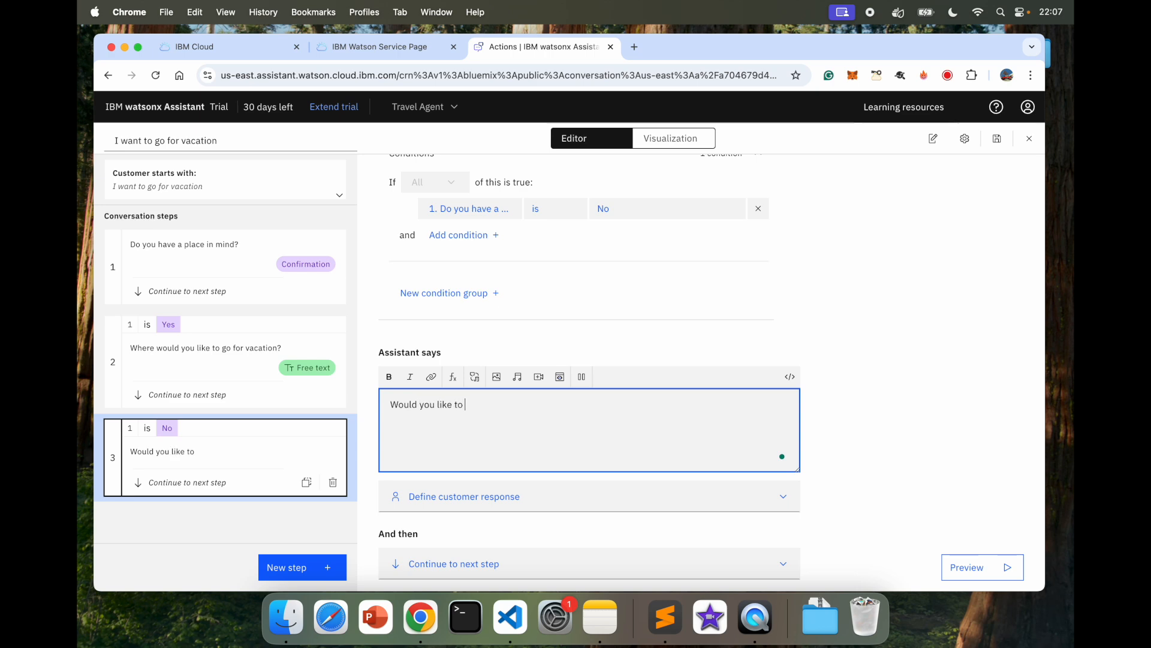
text( go to one of these places?)
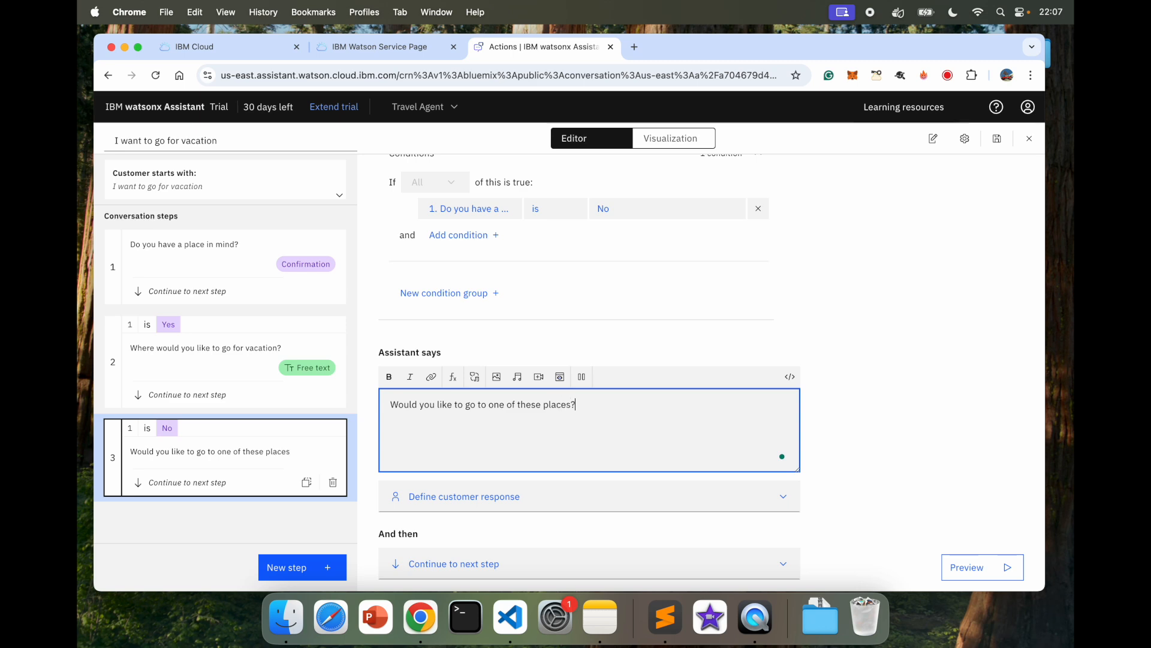
text( Select One)
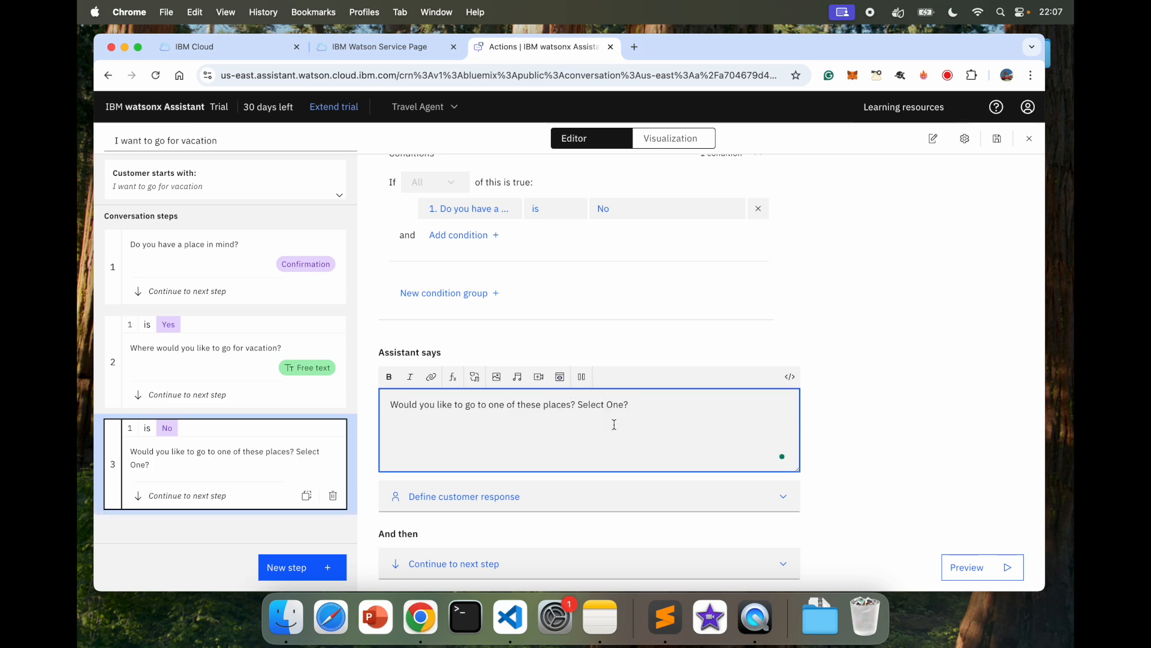
scroll(558, 447, down, 1)
click(528, 480)
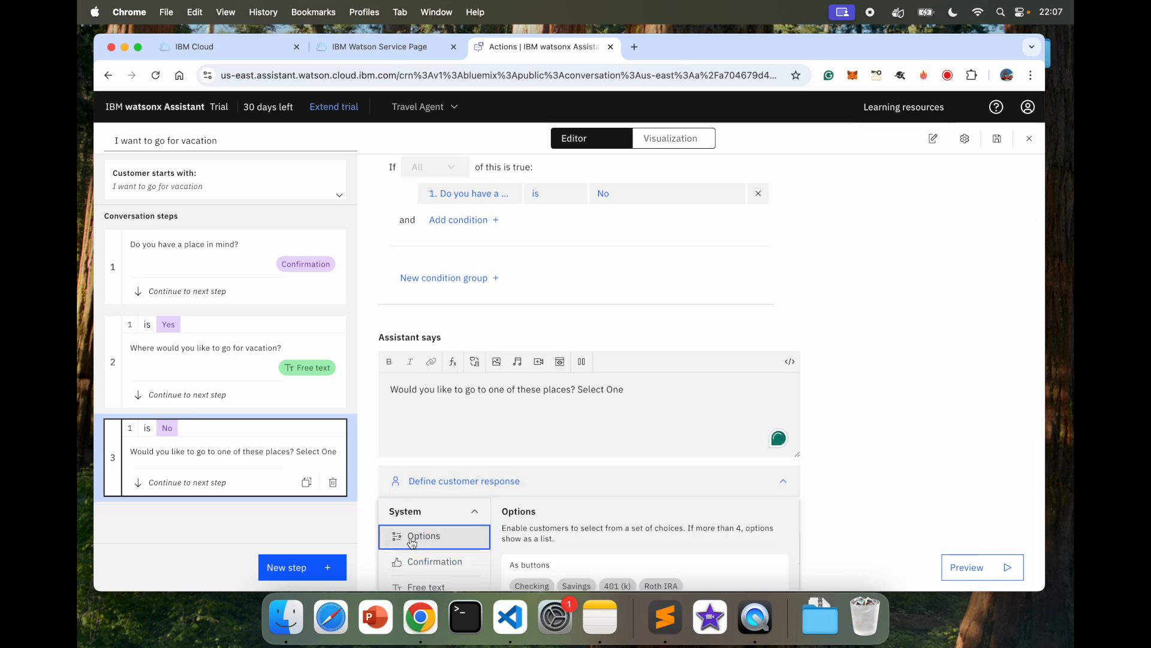
Step: Set Step 3's customer response to Options: Paris, Madrid, Amsterdam and Tokyo
click(412, 532)
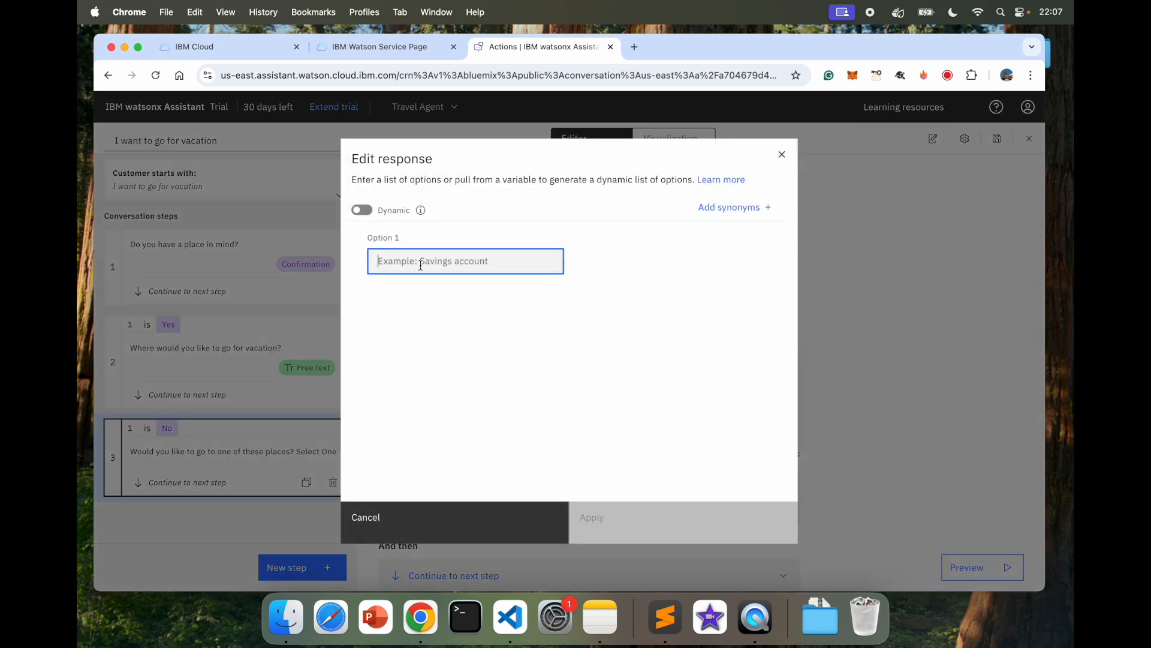
text(Paris)
click(411, 315)
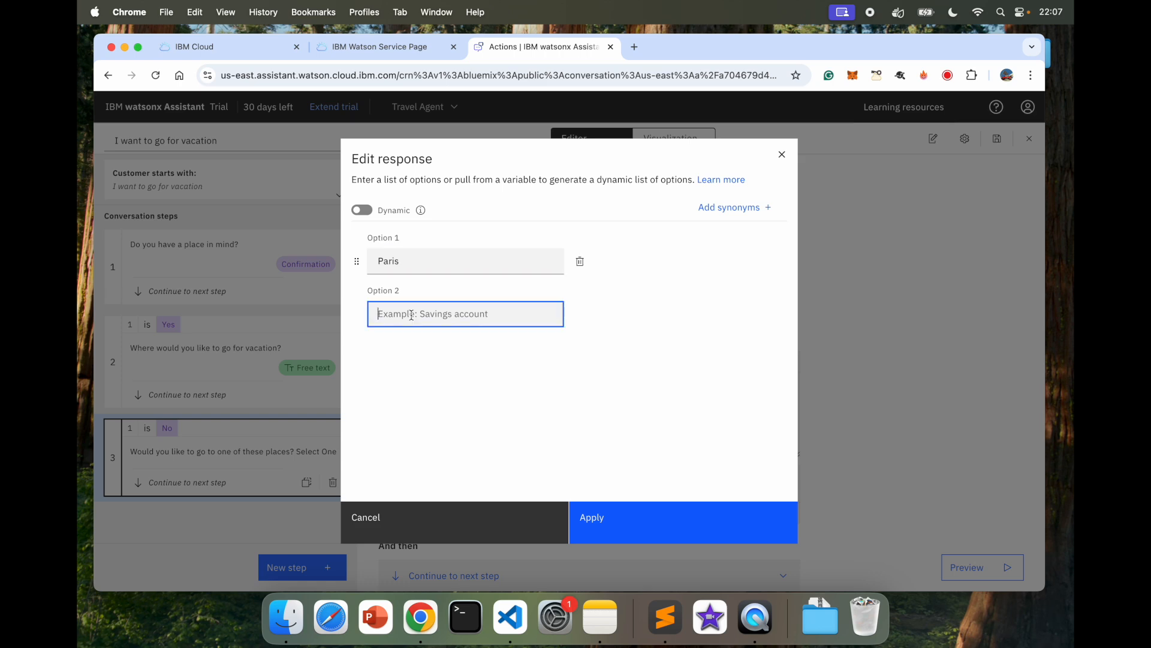
text(Madrid)
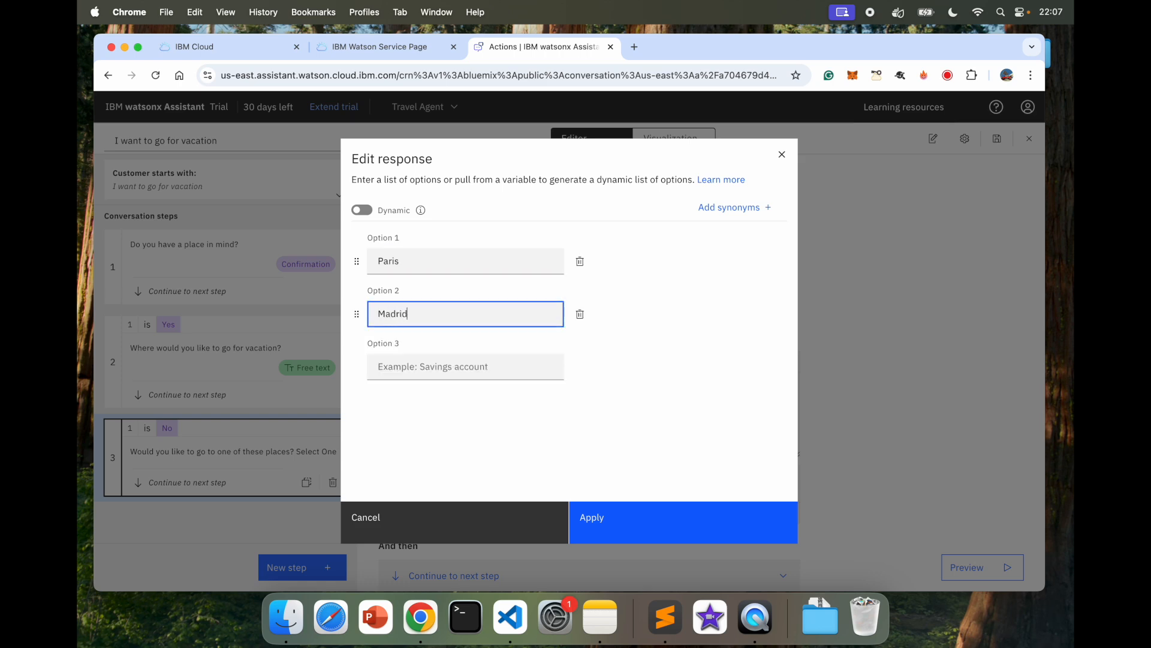
click(444, 377)
text(Amsterdam)
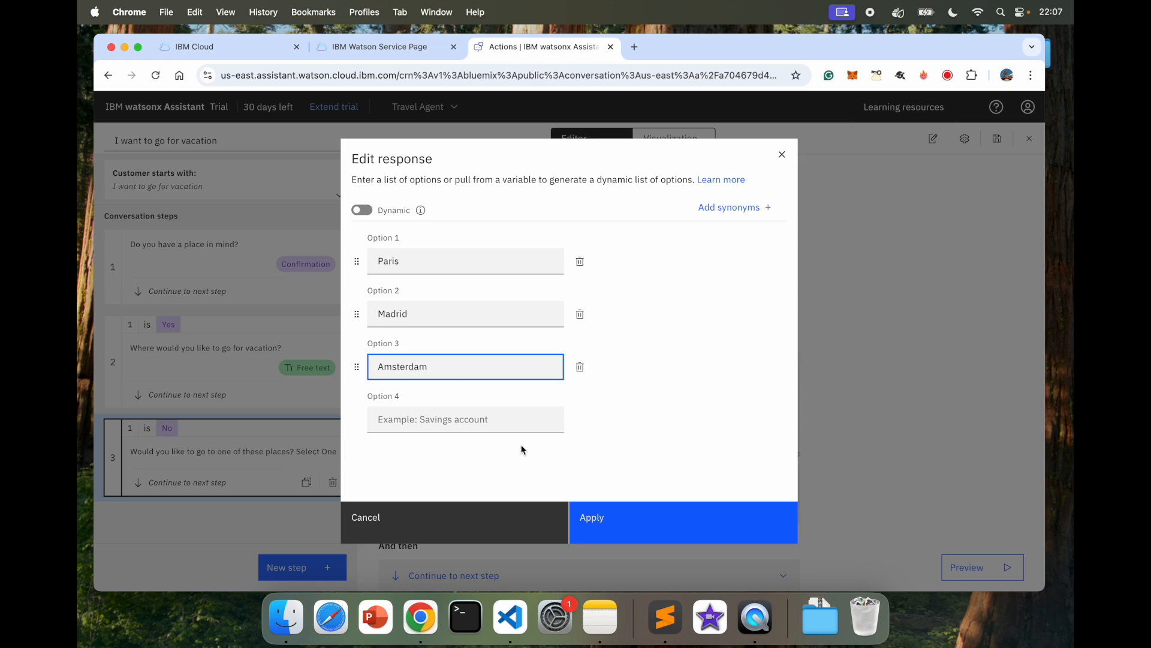
click(421, 421)
text(Tok)
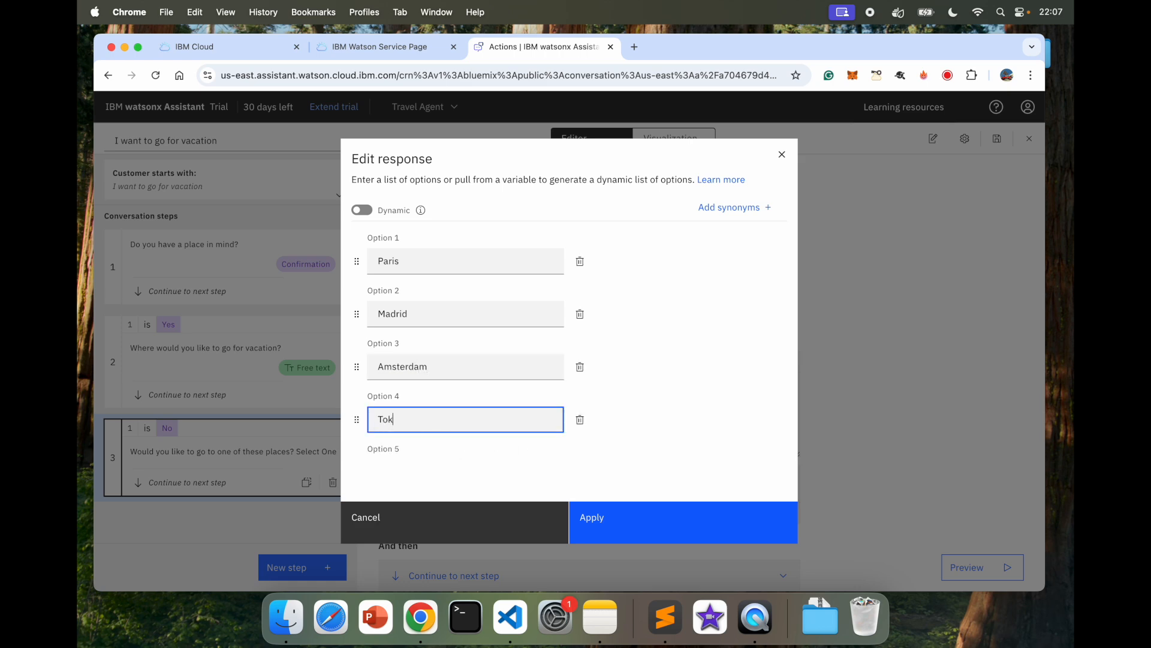
click(634, 527)
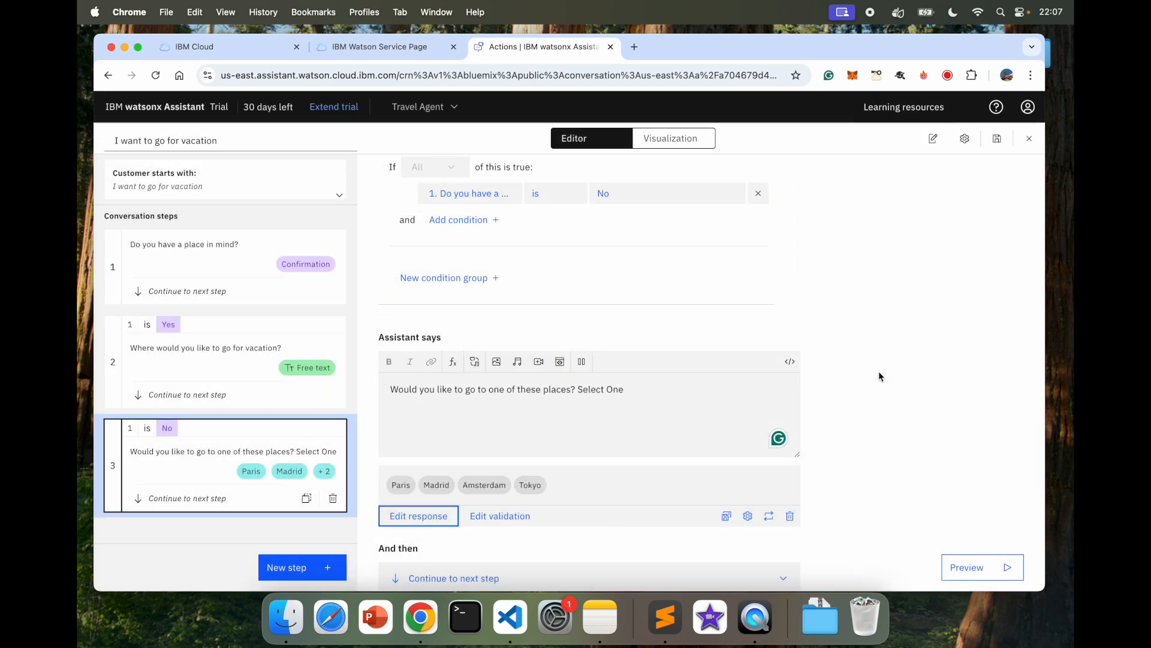
scroll(882, 378, down, 1)
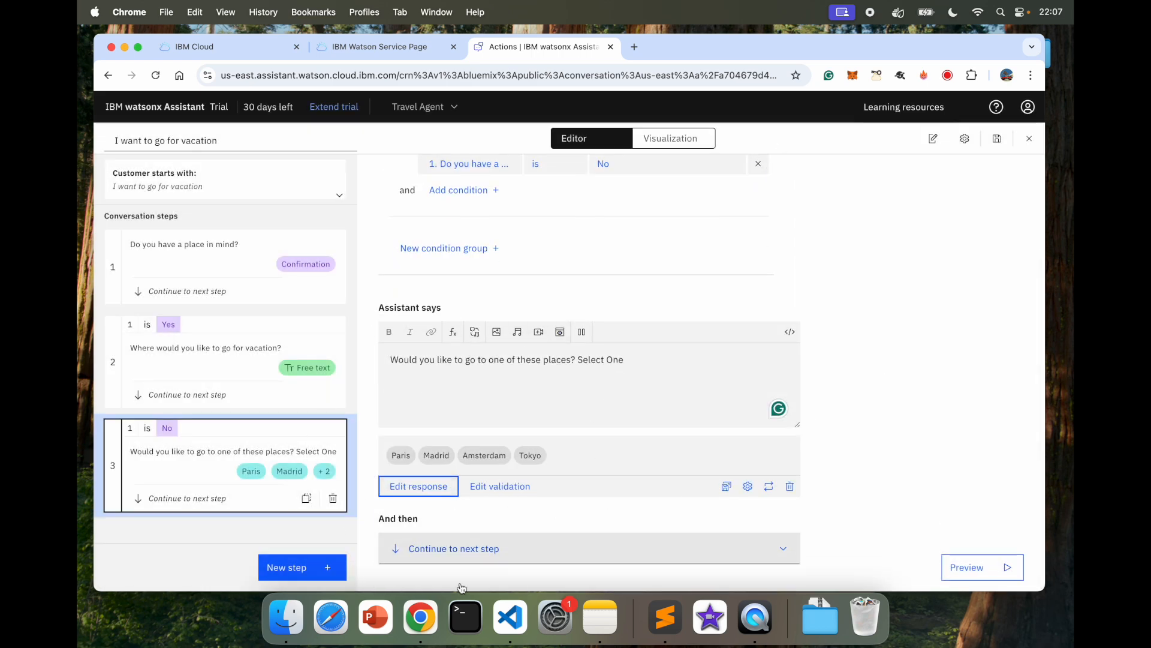
Step: Add an empty Step 4 and check in the Visualization flow that both branches lead into it
click(290, 574)
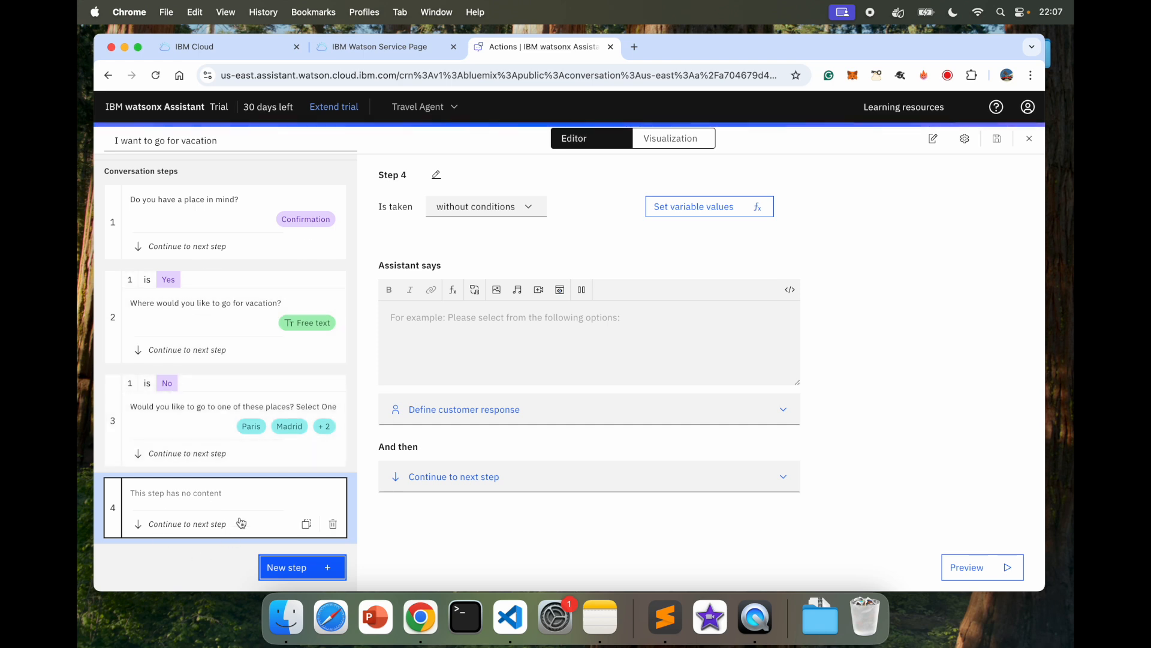
click(672, 138)
scroll(530, 384, down, 2)
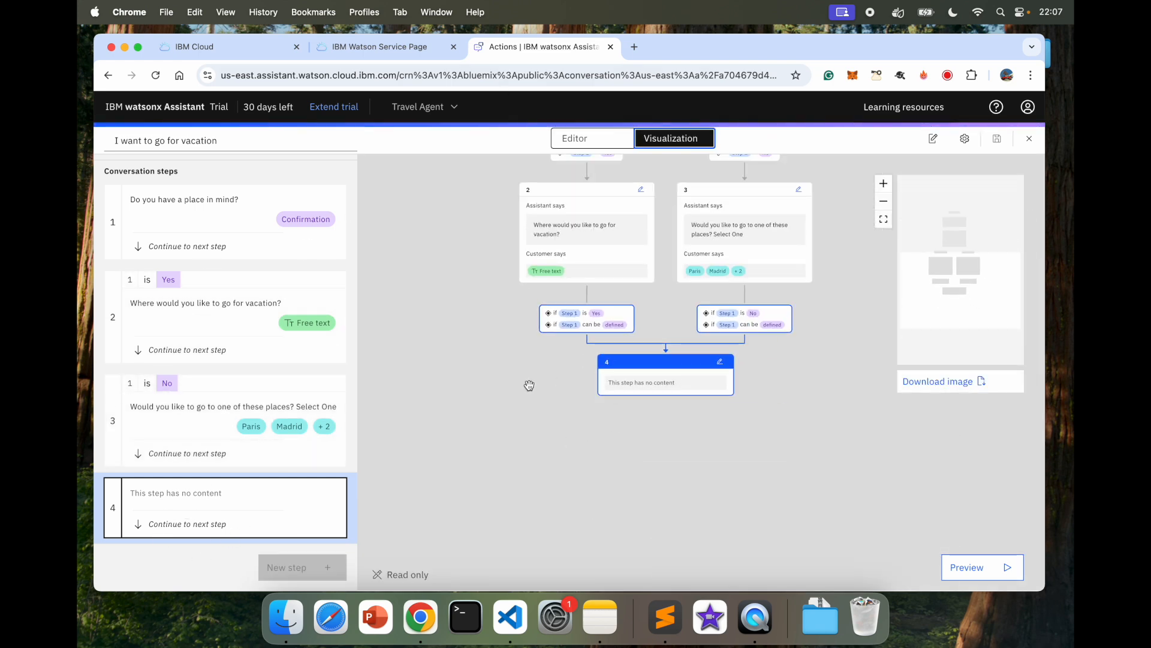
scroll(463, 335, up, 2)
scroll(463, 335, up, 2)
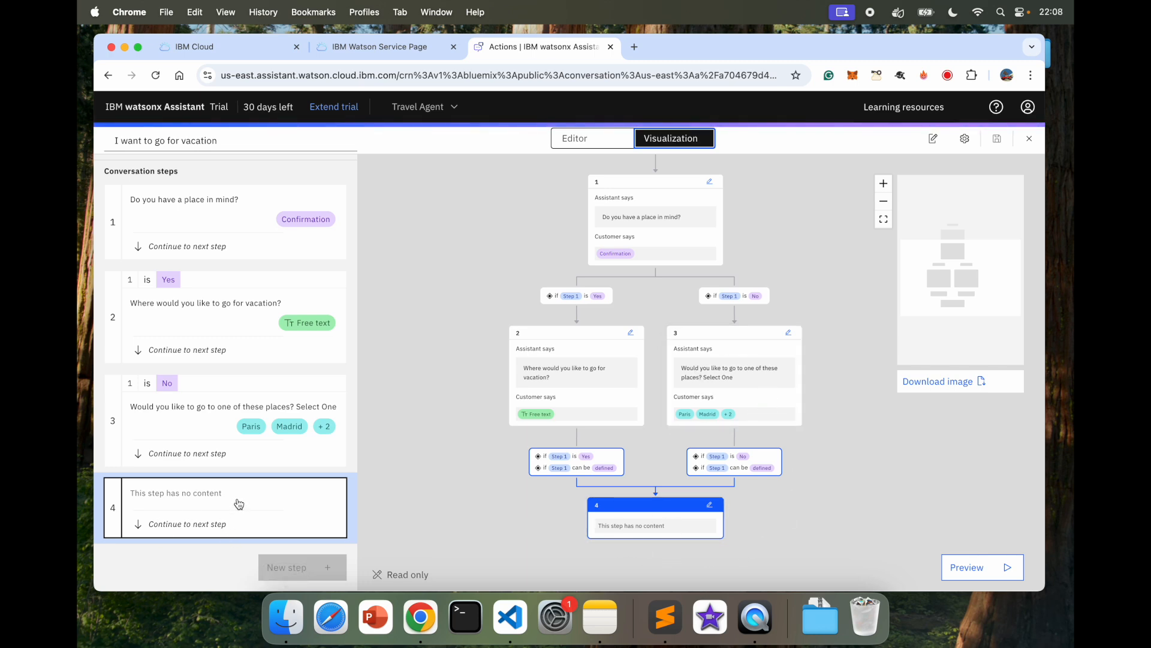
click(583, 139)
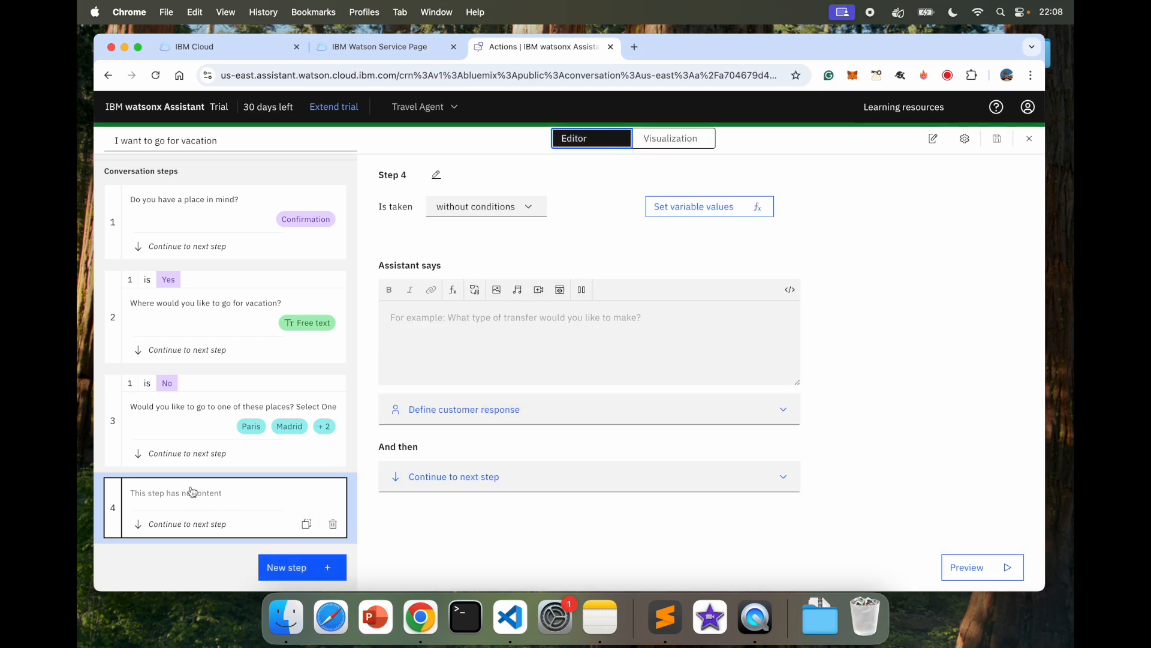
Step: Make Step 4 conditional on step 2's destination answer being defined
click(485, 207)
click(491, 249)
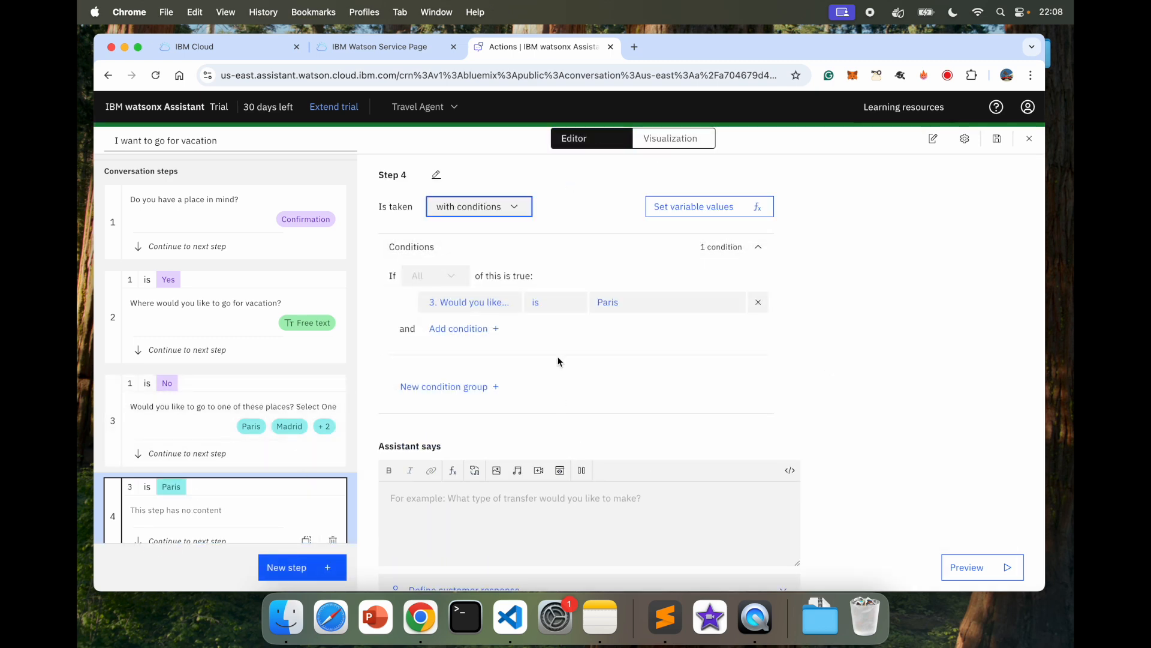
click(468, 302)
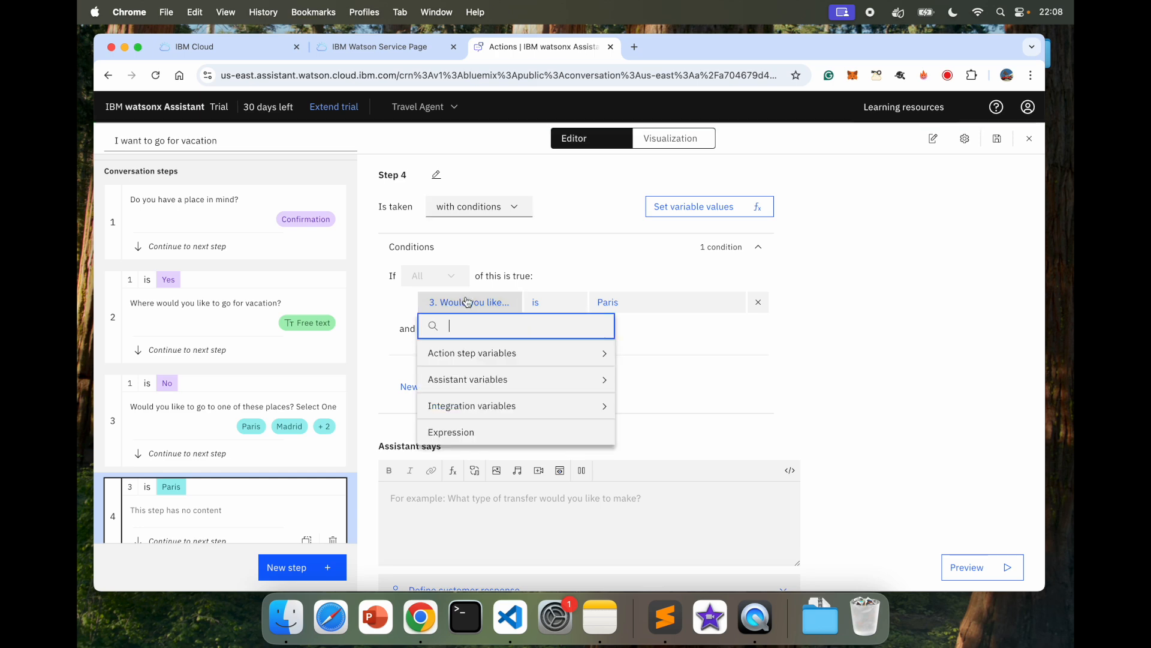
click(507, 353)
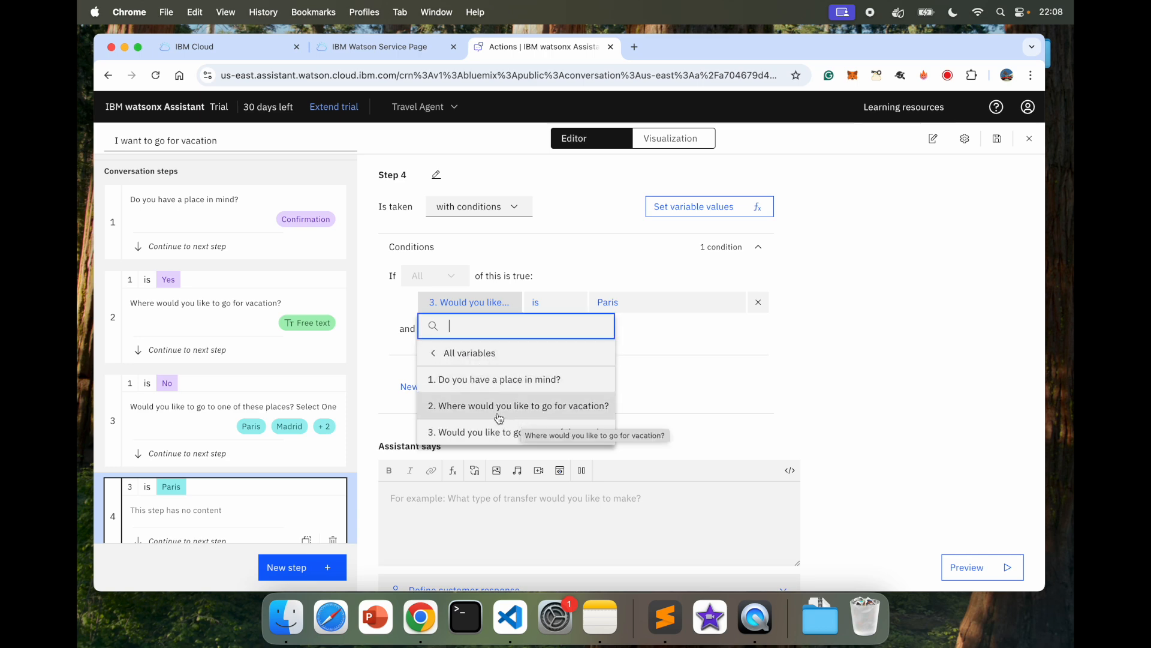
click(517, 406)
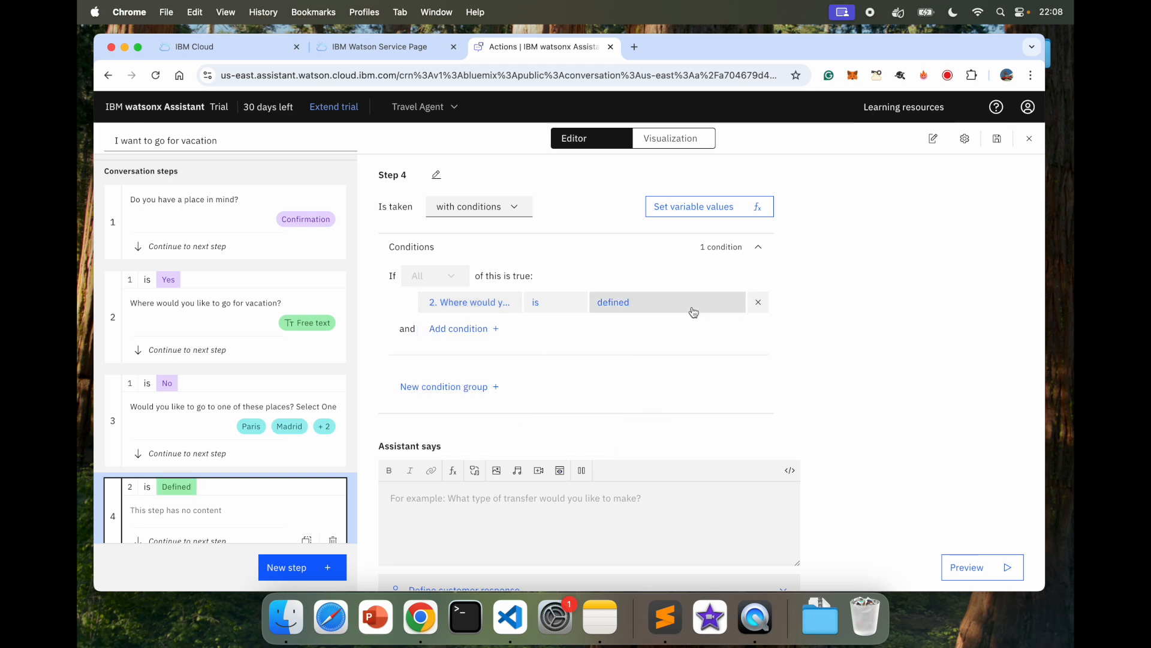
click(622, 310)
click(644, 329)
Step: Add an 'or' condition group requiring step 3's place choice to be defined
click(426, 391)
click(420, 246)
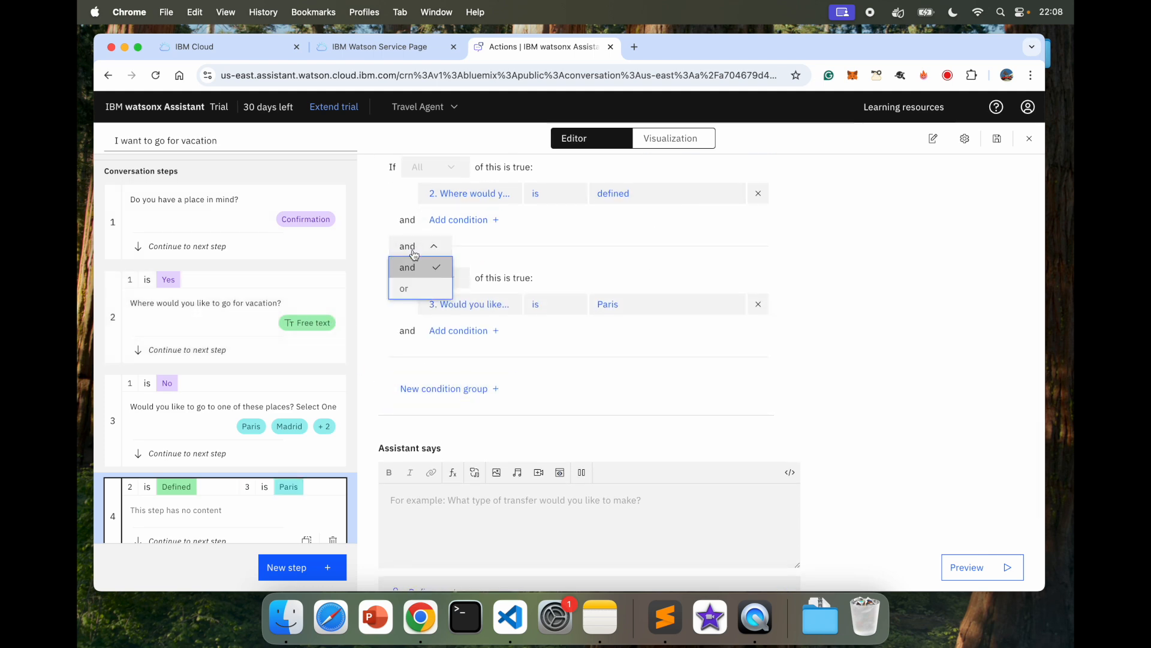
click(421, 290)
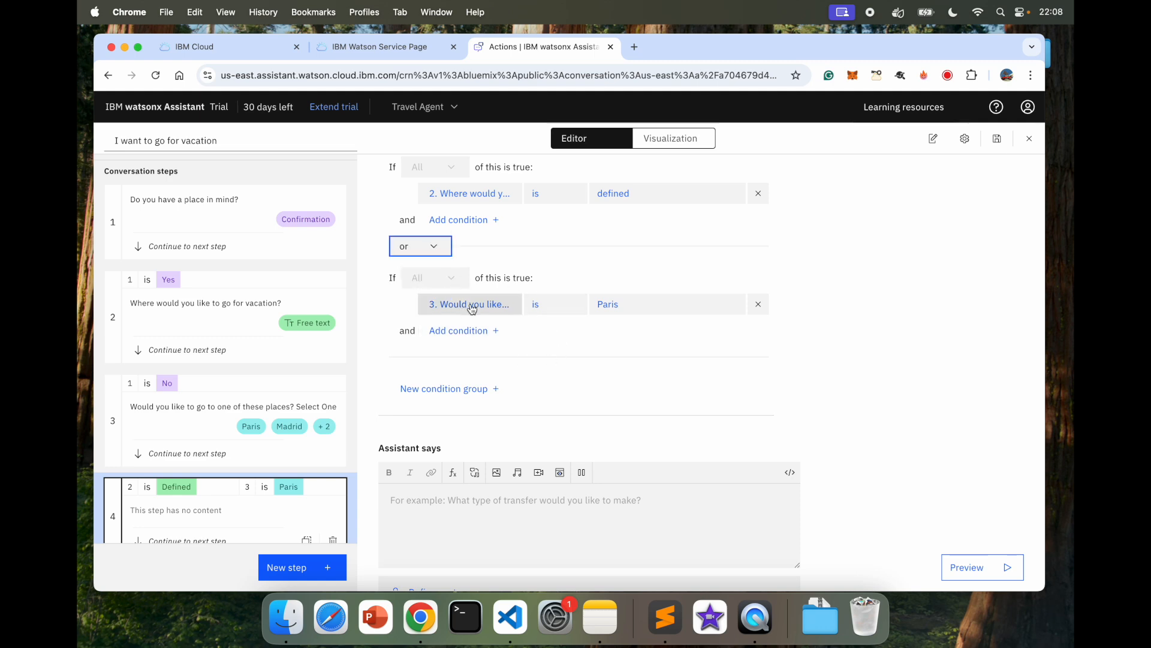
click(660, 307)
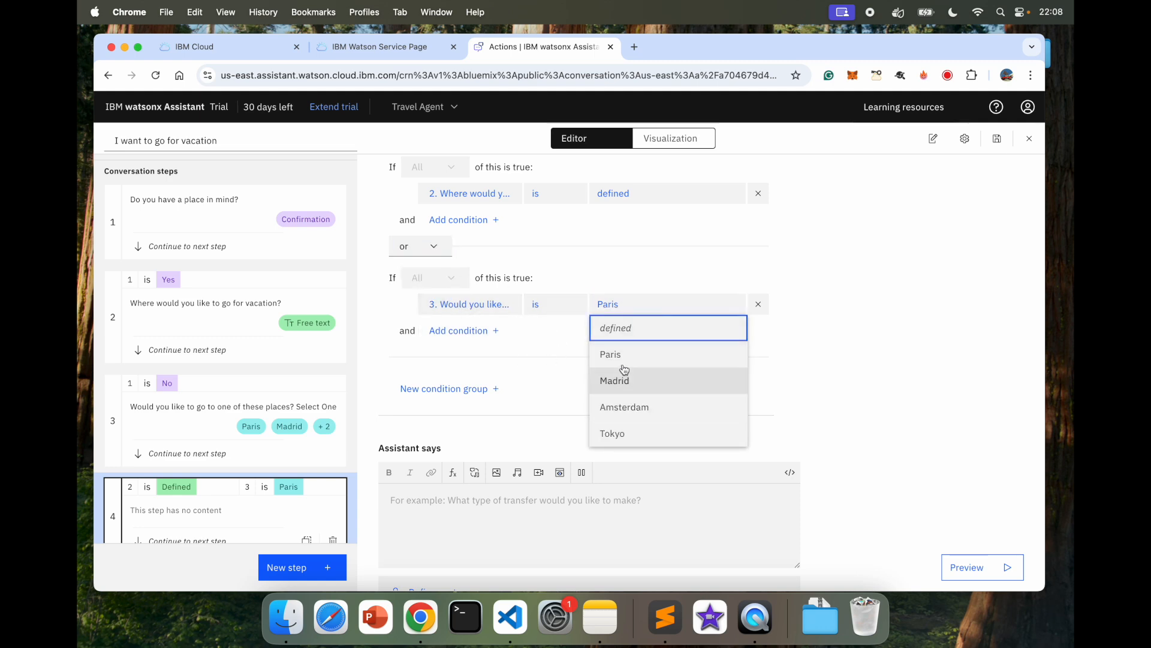
click(624, 329)
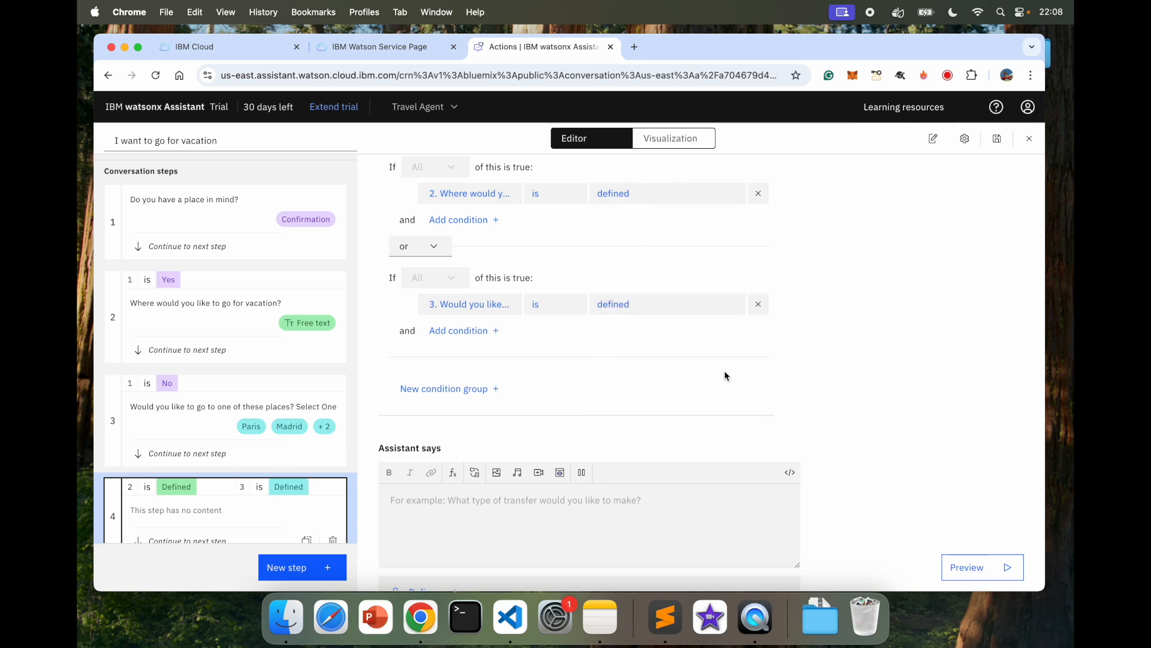
scroll(724, 376, down, 4)
click(496, 396)
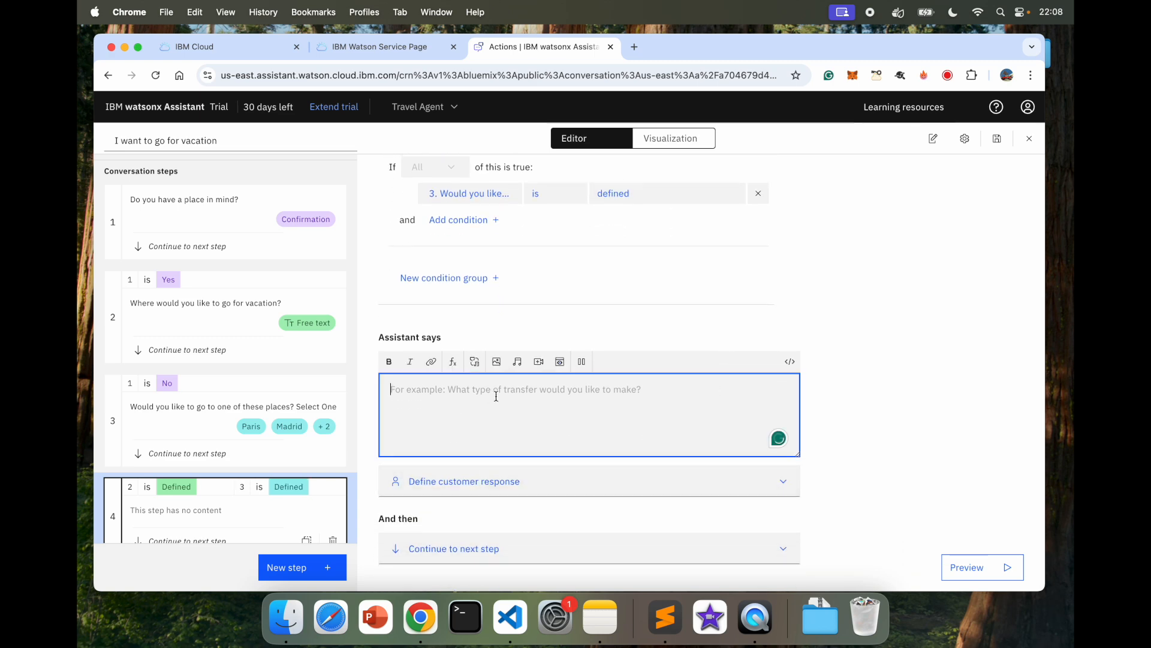
Step: Write Step 4's reply praising the destination, ending 'travel plans for' plus the step 2 destination variable
scroll(802, 278, up, 3)
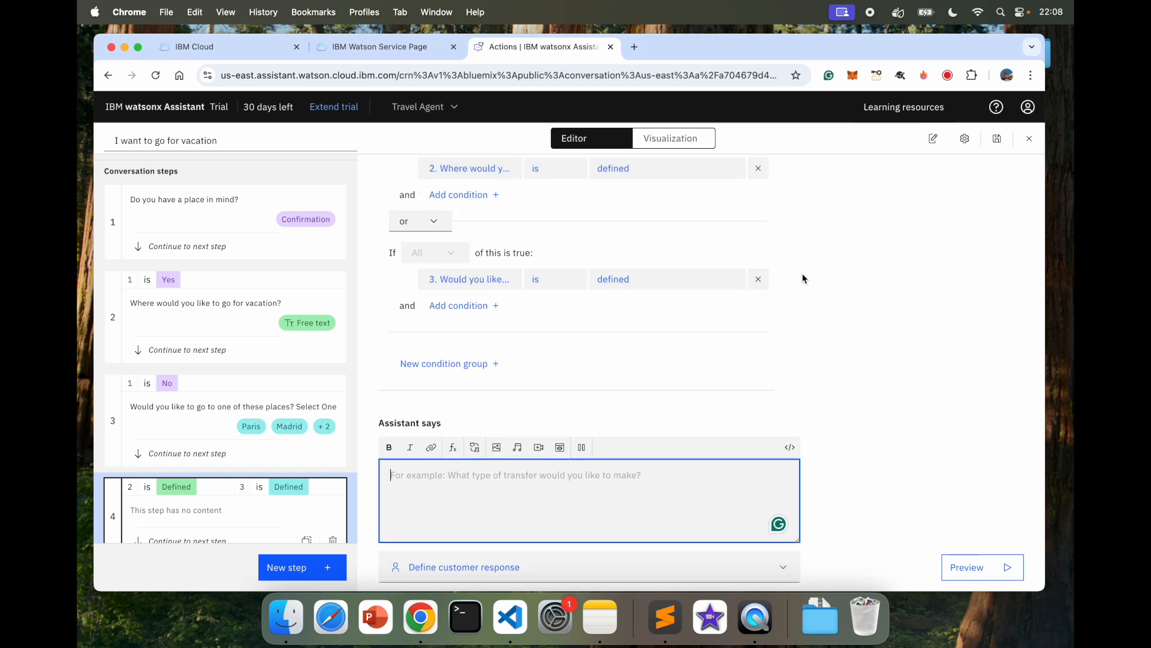
text(Thats a great destination)
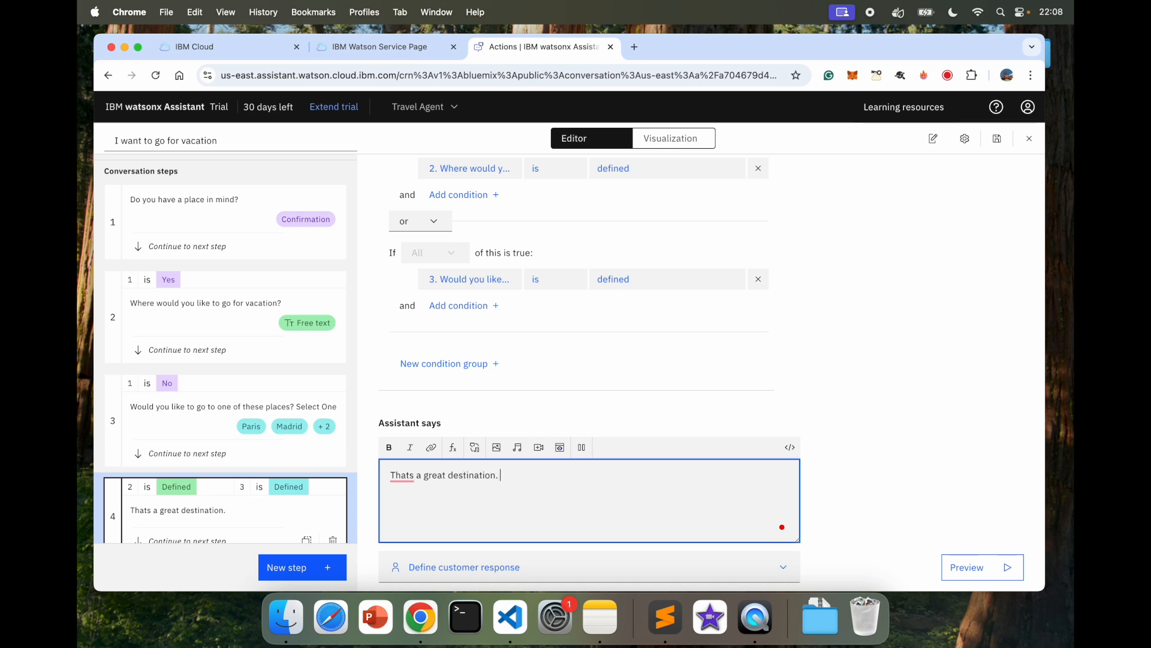
text(. Here is a link to see all our travel placns for)
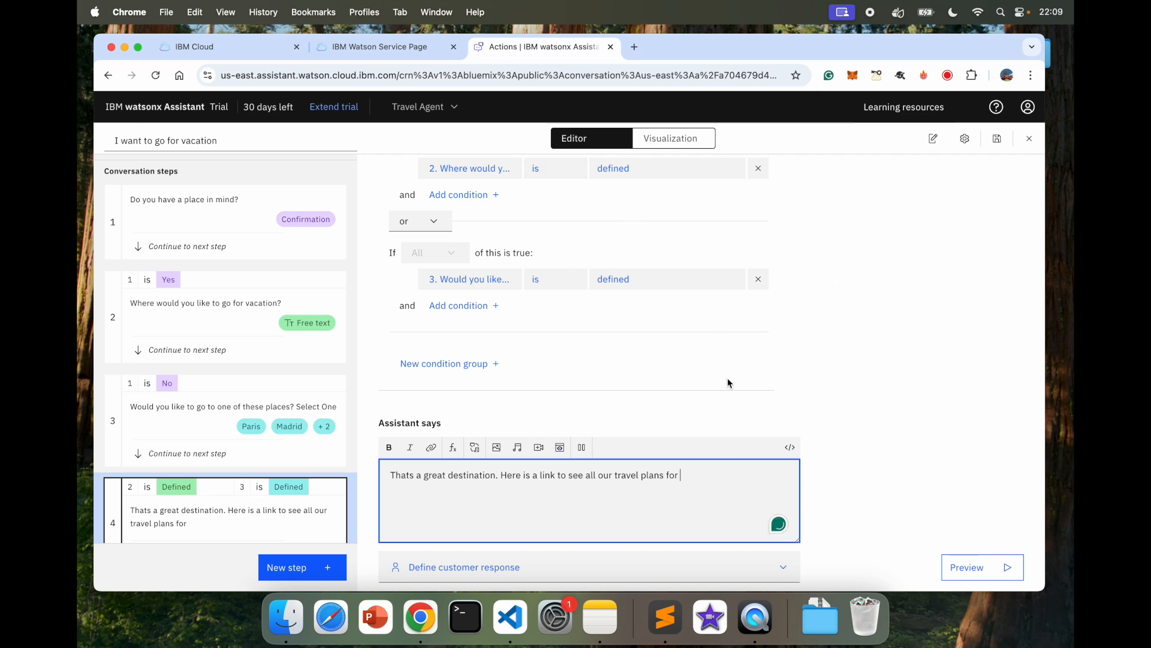
click(453, 448)
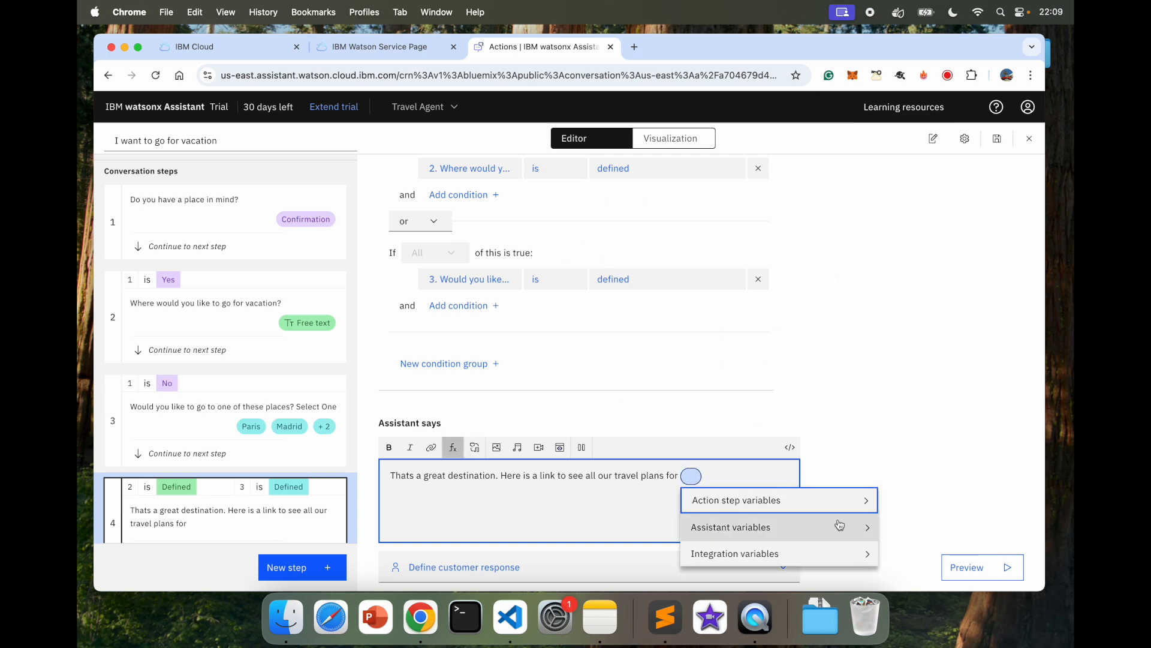
click(804, 507)
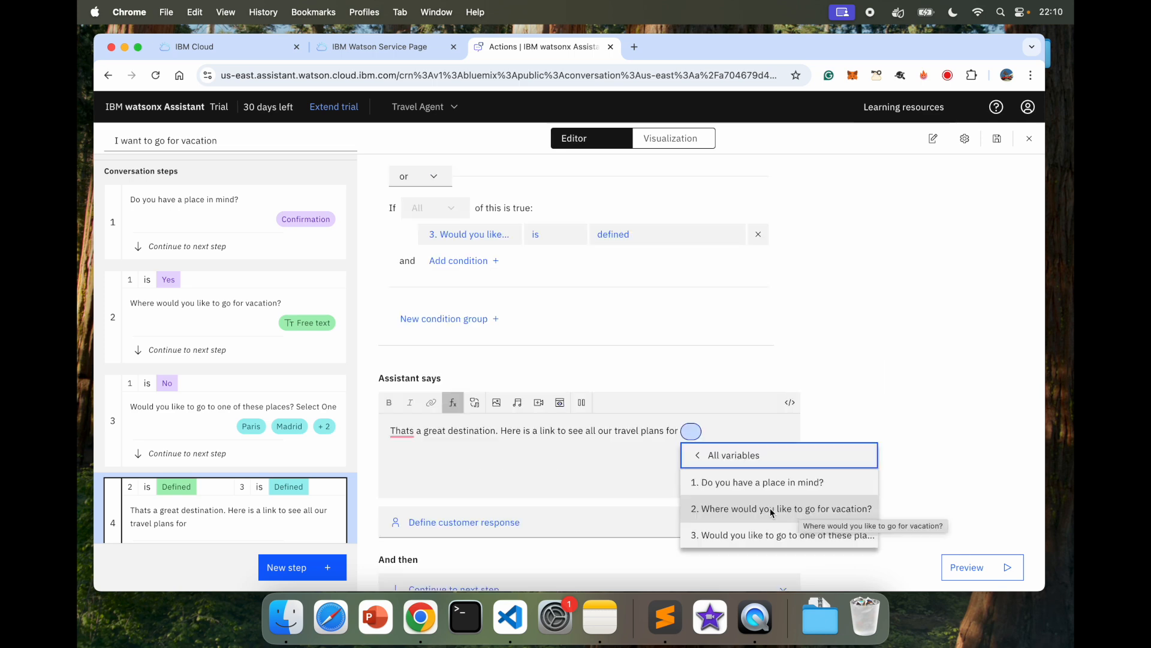
click(796, 510)
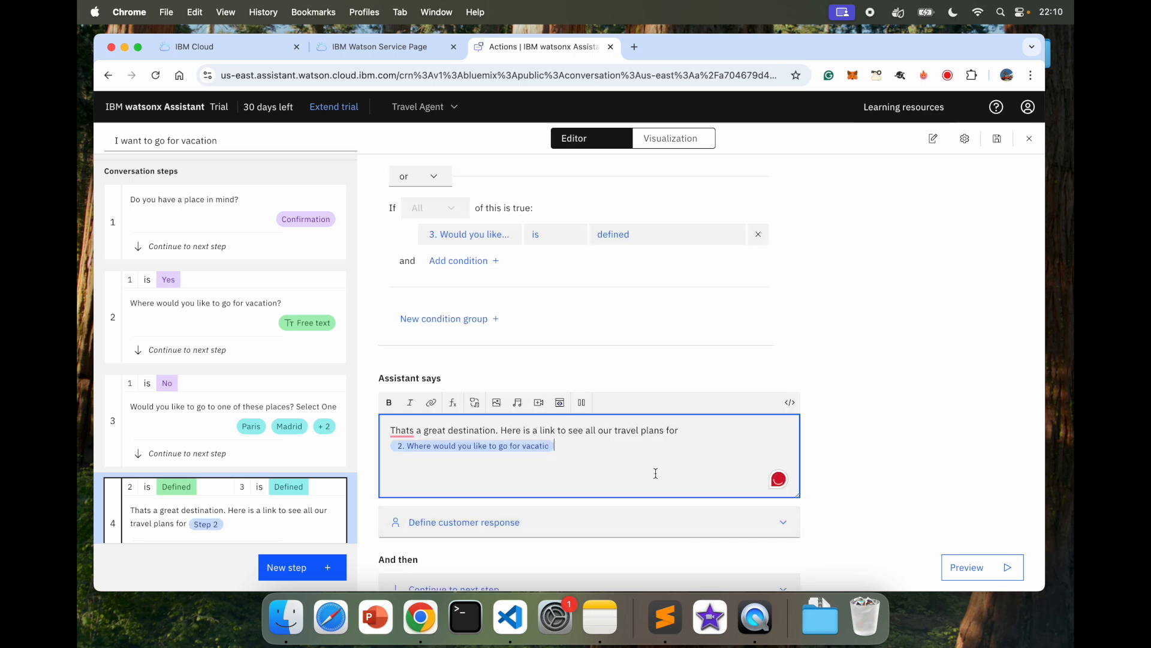
scroll(546, 470, down, 1)
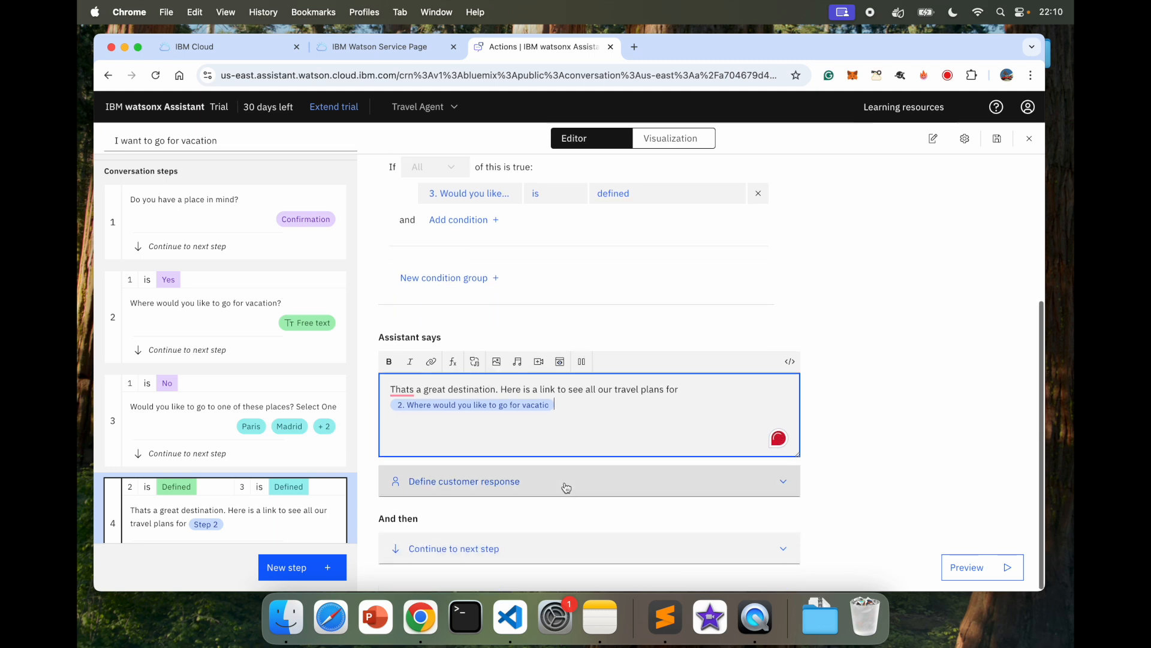
click(447, 555)
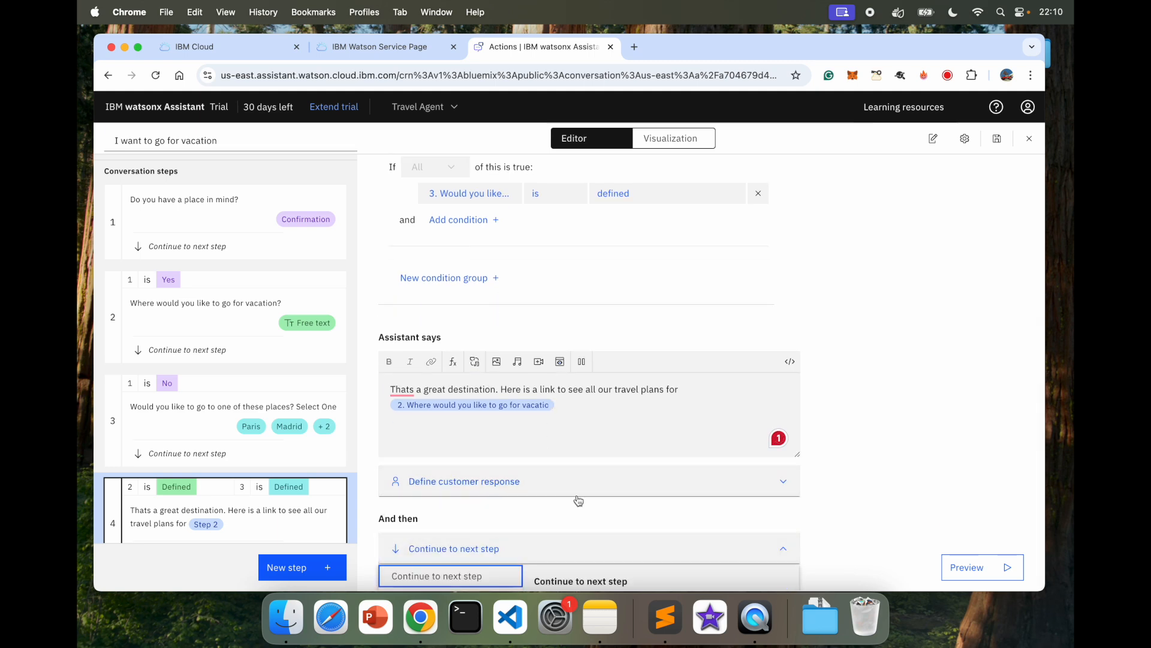
key(Escape)
click(924, 370)
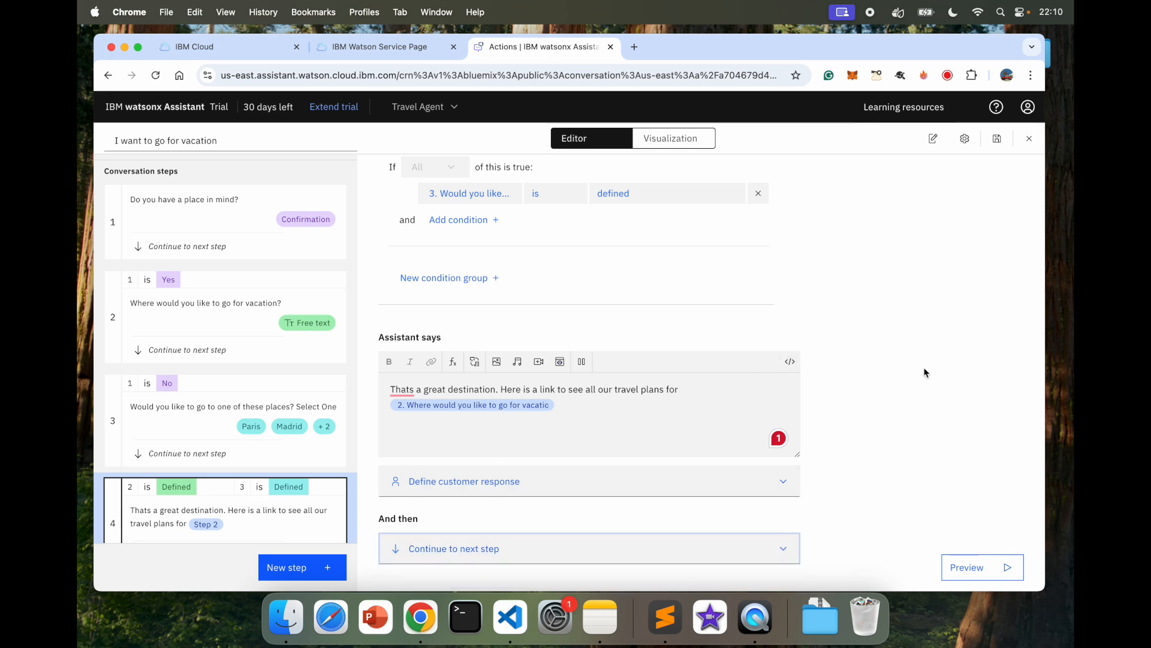
Step: Add a 'click here for details' line with 'click here' linked to the website URL, then save
click(617, 416)
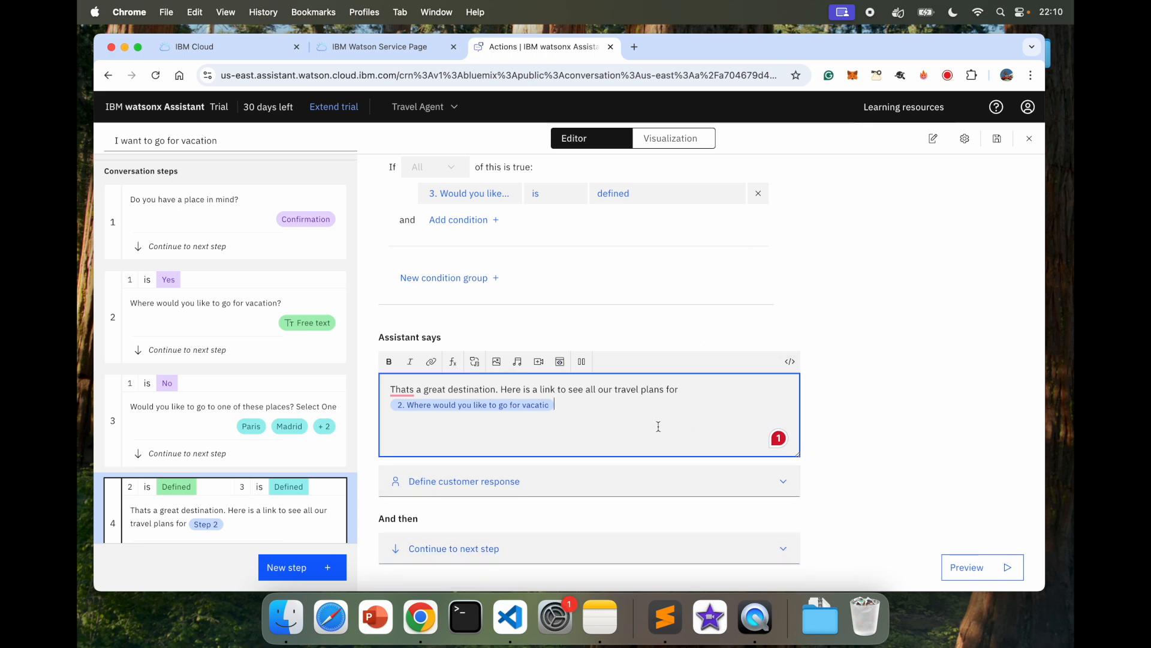
text(click here for details)
key(Left)
key(Left)
key(shift+super+Left)
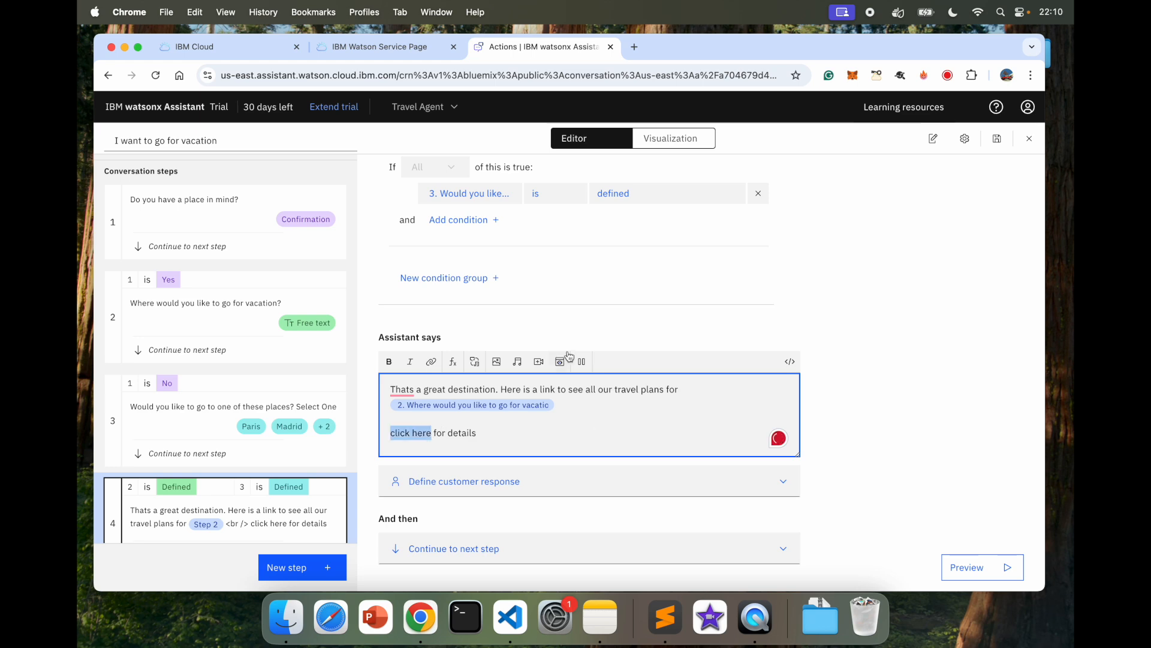
click(431, 361)
text(vivianaranha.com)
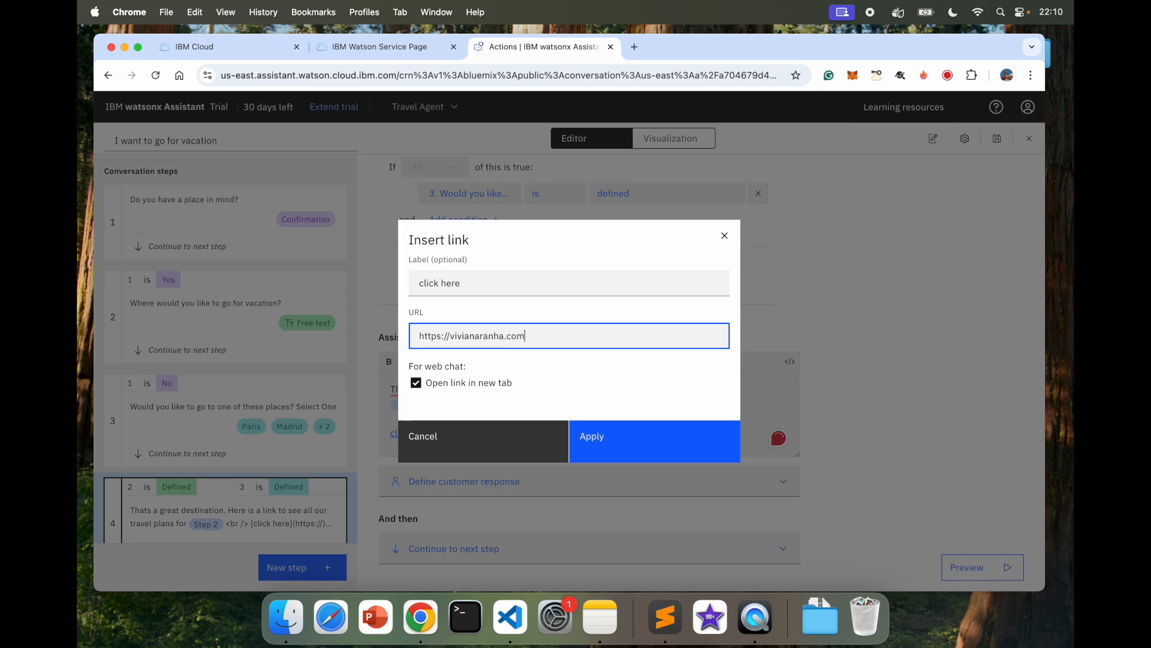
click(594, 450)
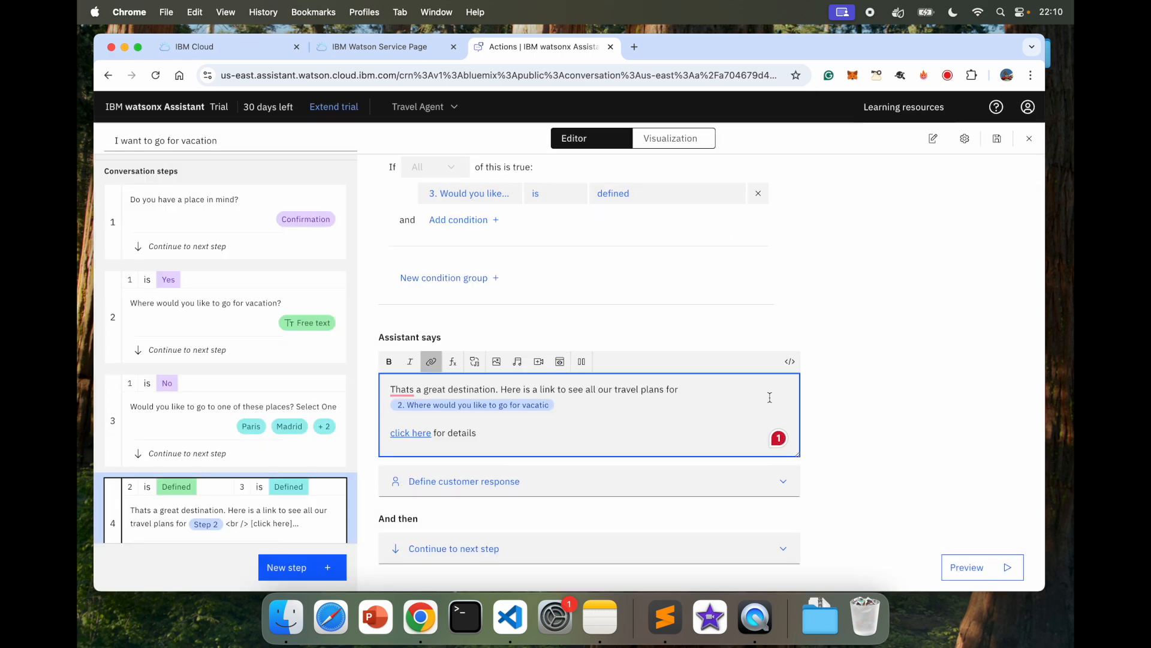
click(997, 139)
click(946, 575)
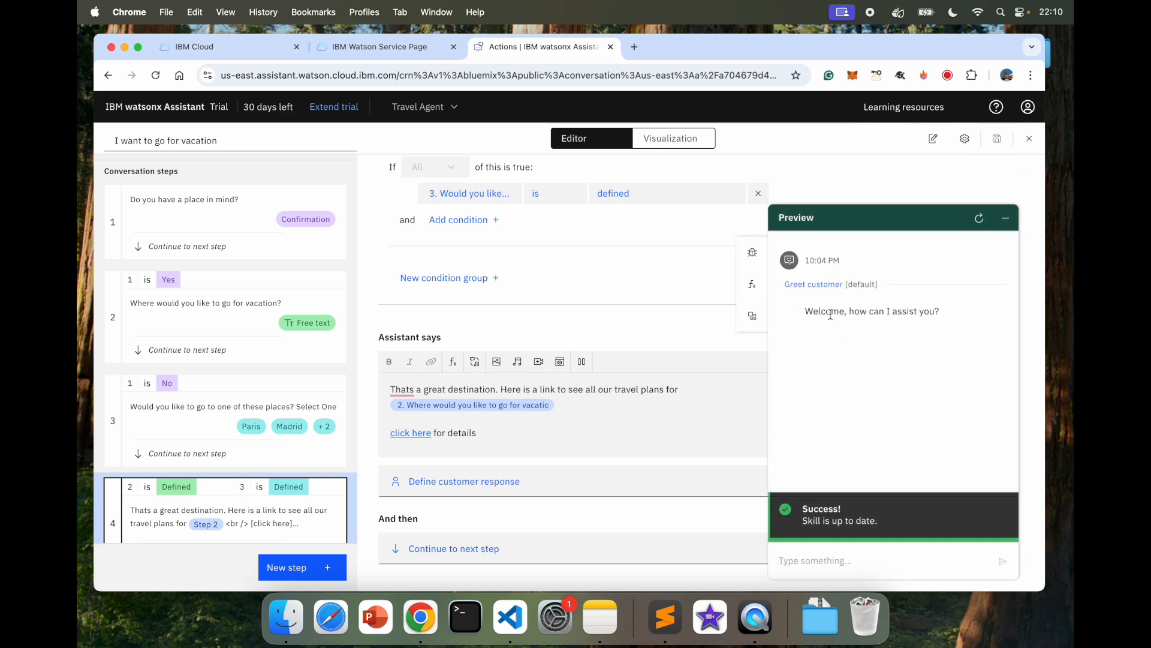
Step: In the preview chat, send 'vacation', answer Yes and give Athens as the destination
click(822, 557)
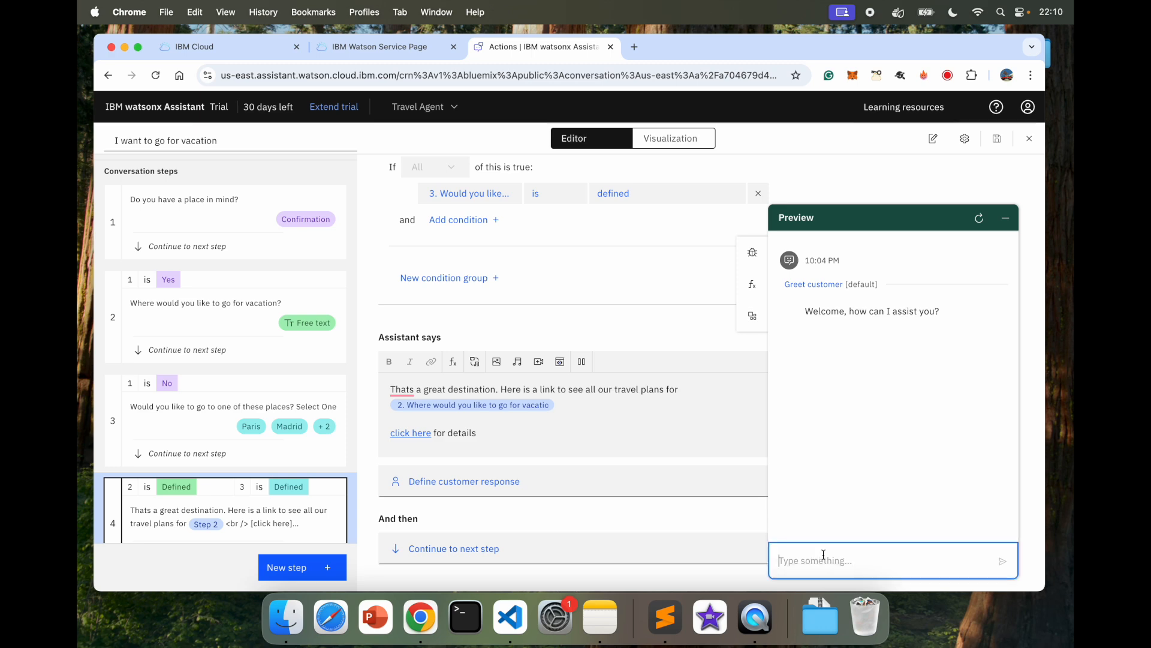
text(vacation)
key(Return)
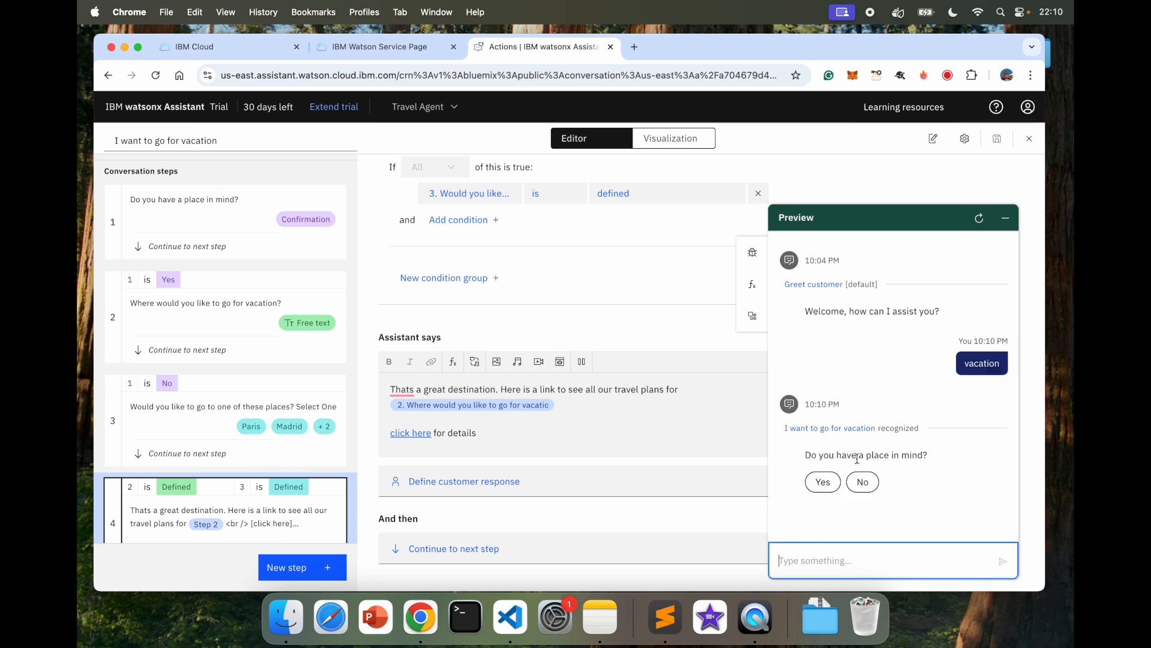
click(822, 482)
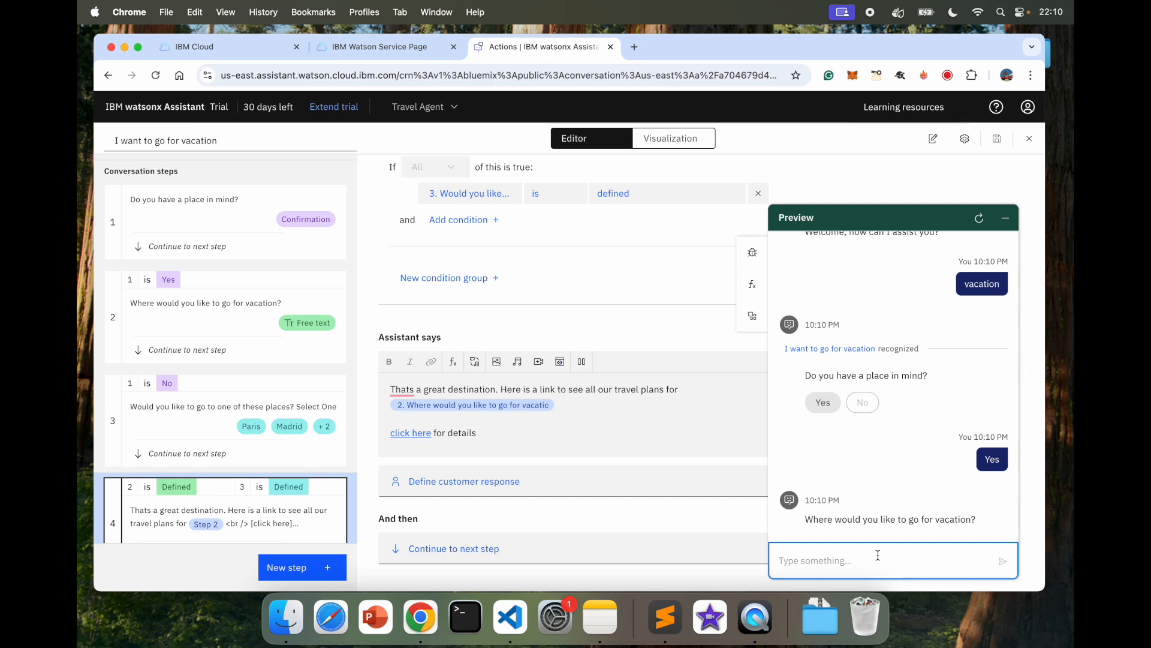
text(Athens)
key(Return)
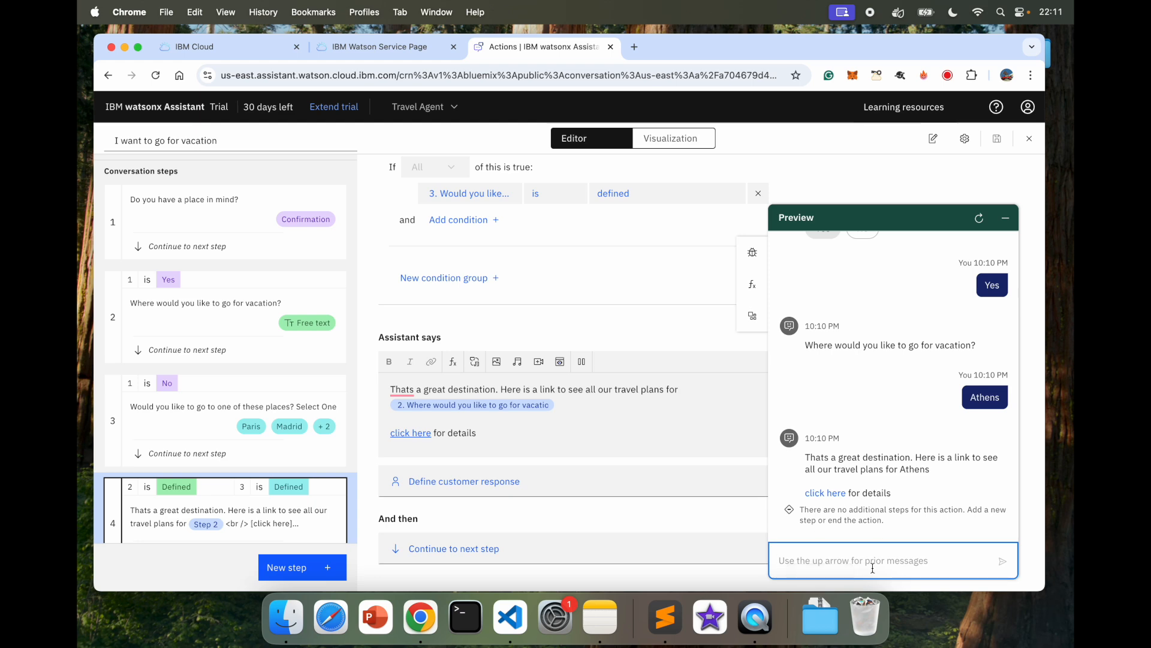
Step: Restart the conversation, send 'vacation please', answer No and pick Madrid
click(979, 218)
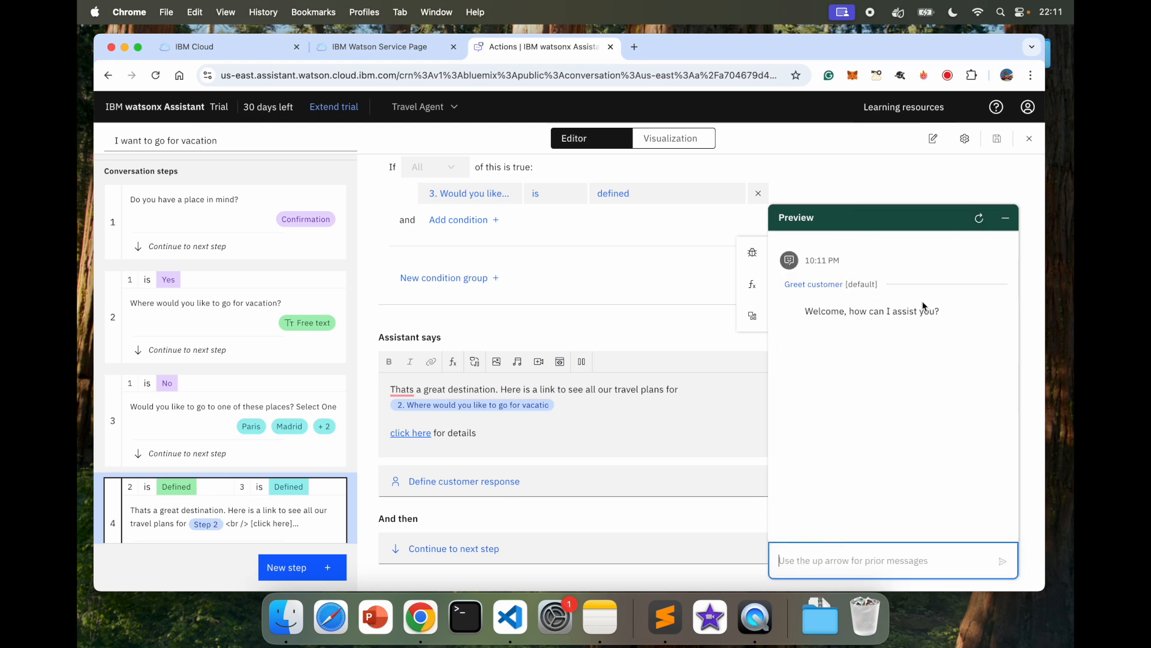
text(vacat)
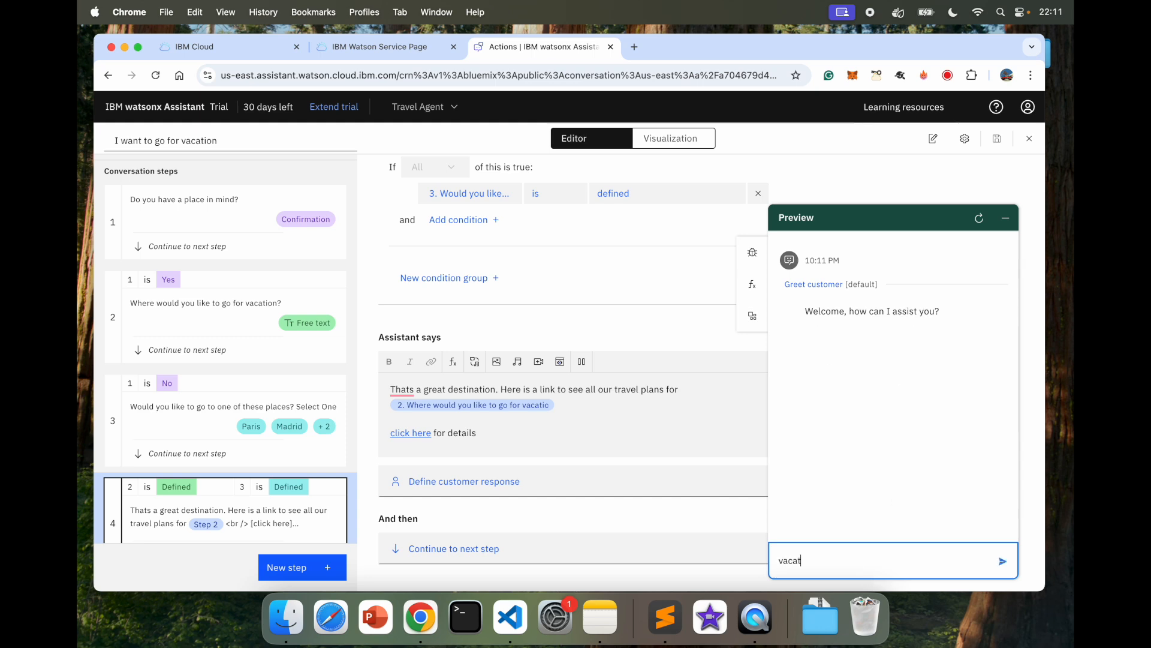
text(ion please)
key(Return)
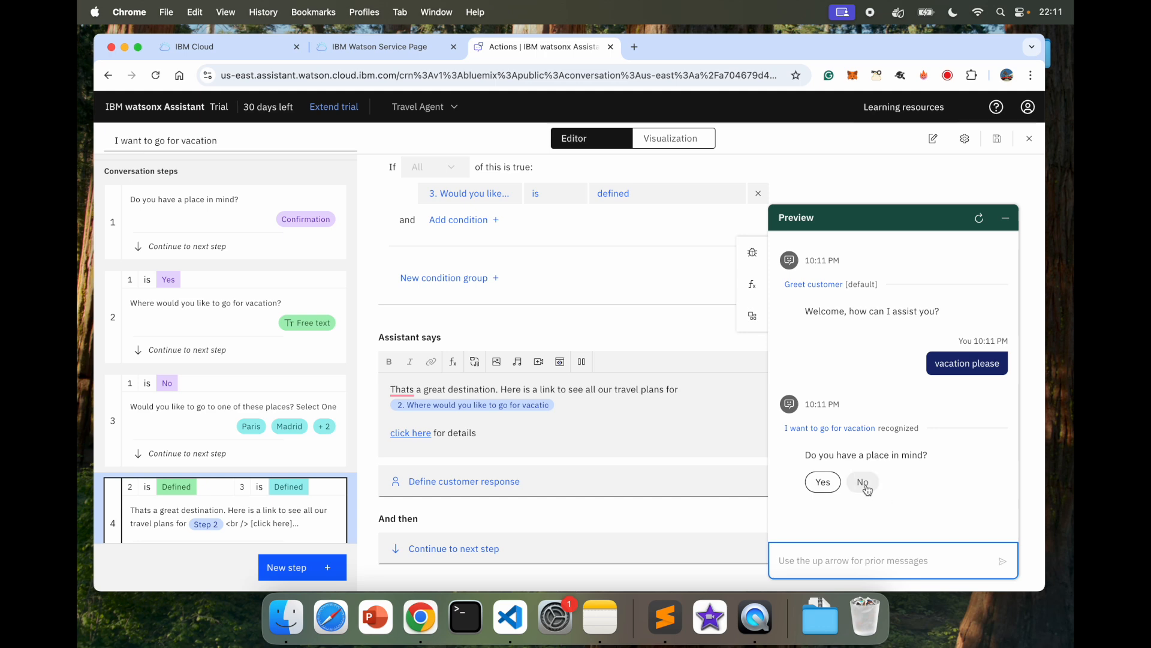
click(866, 485)
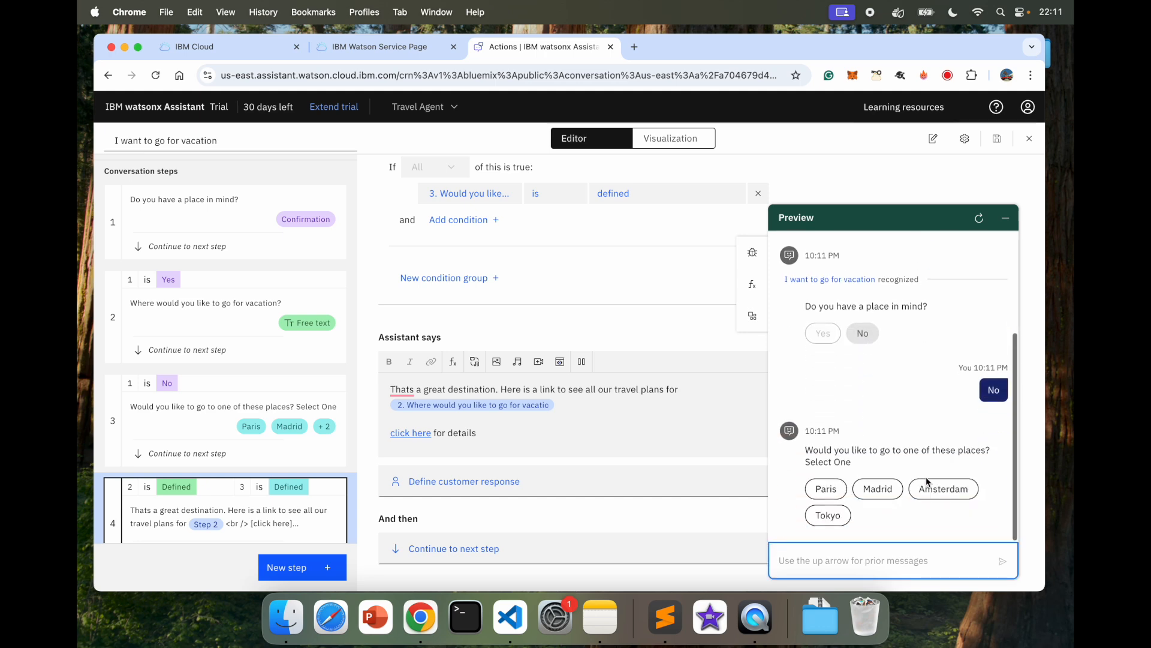
click(878, 490)
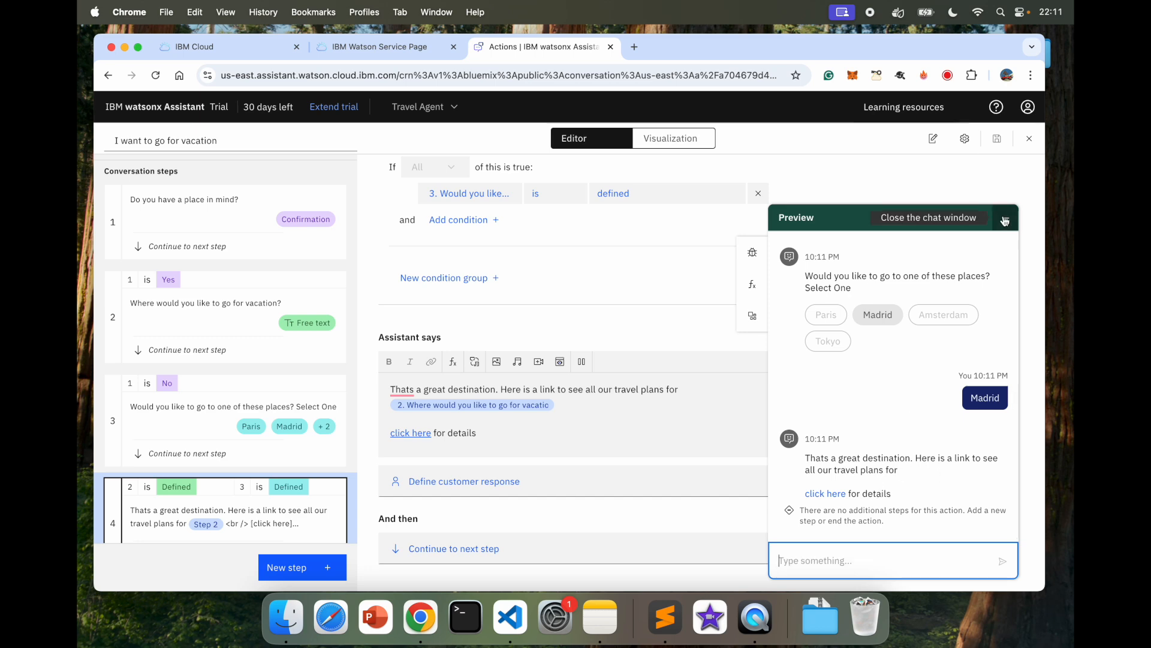
click(582, 407)
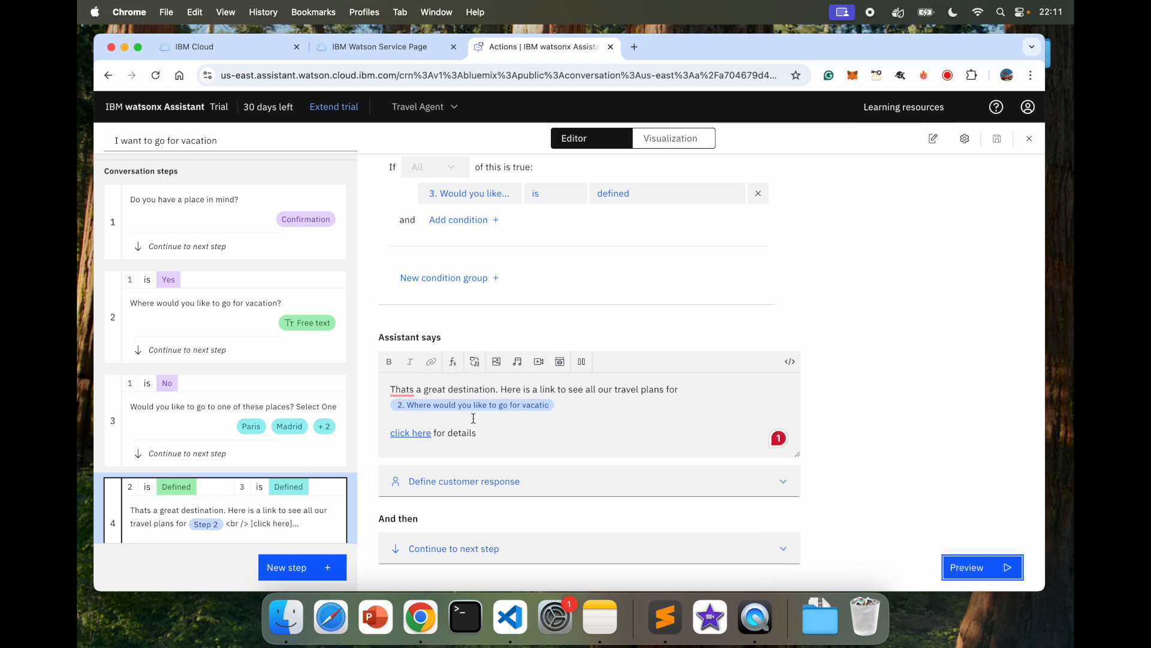
Step: Remove the step 3 destination variable mistakenly inserted after the link text
click(452, 361)
click(538, 457)
click(561, 538)
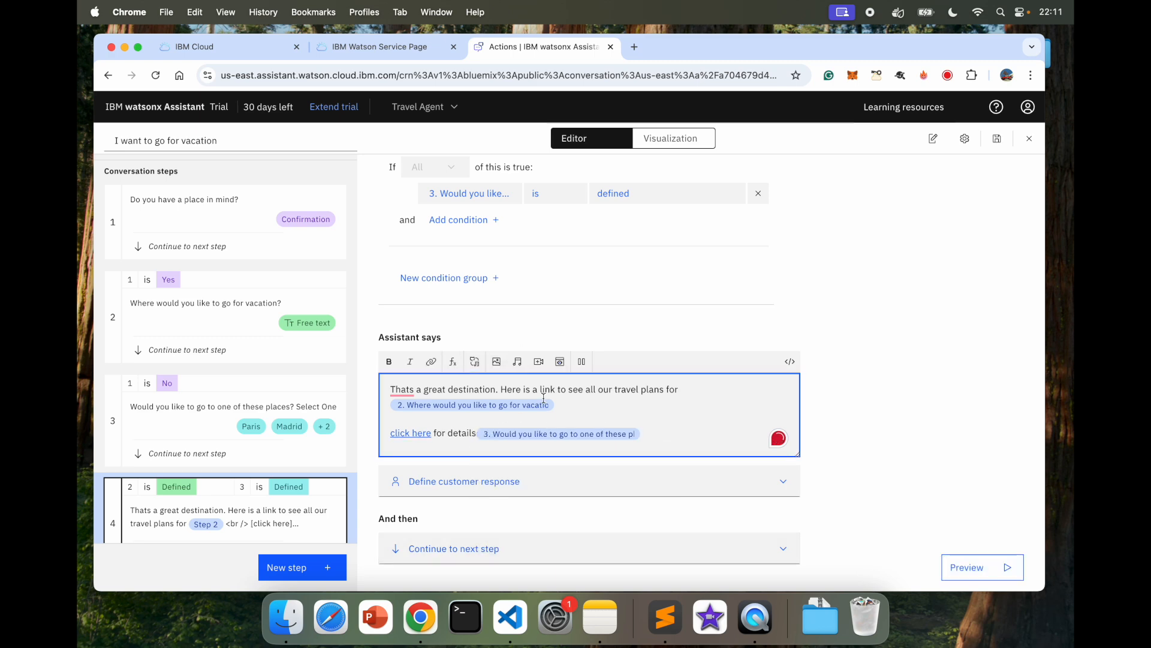
click(498, 434)
click(623, 409)
click(654, 434)
key(BackSpace)
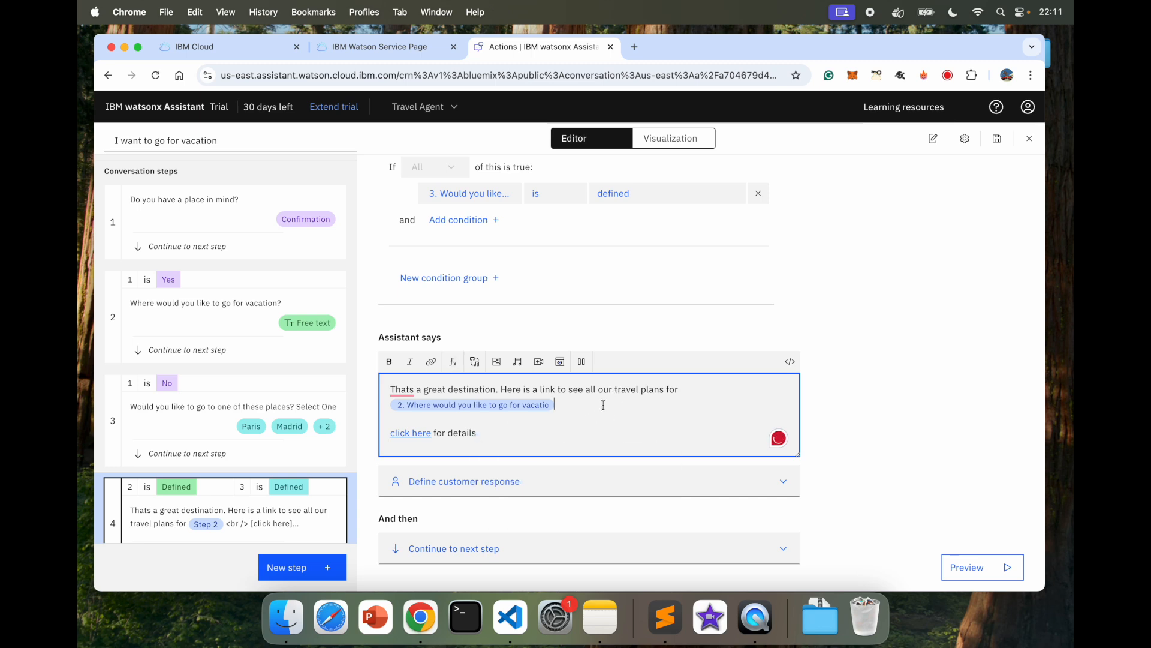
Step: Insert the step 3 destination variable right after the step 2 variable and save the action
click(453, 362)
click(599, 429)
click(663, 509)
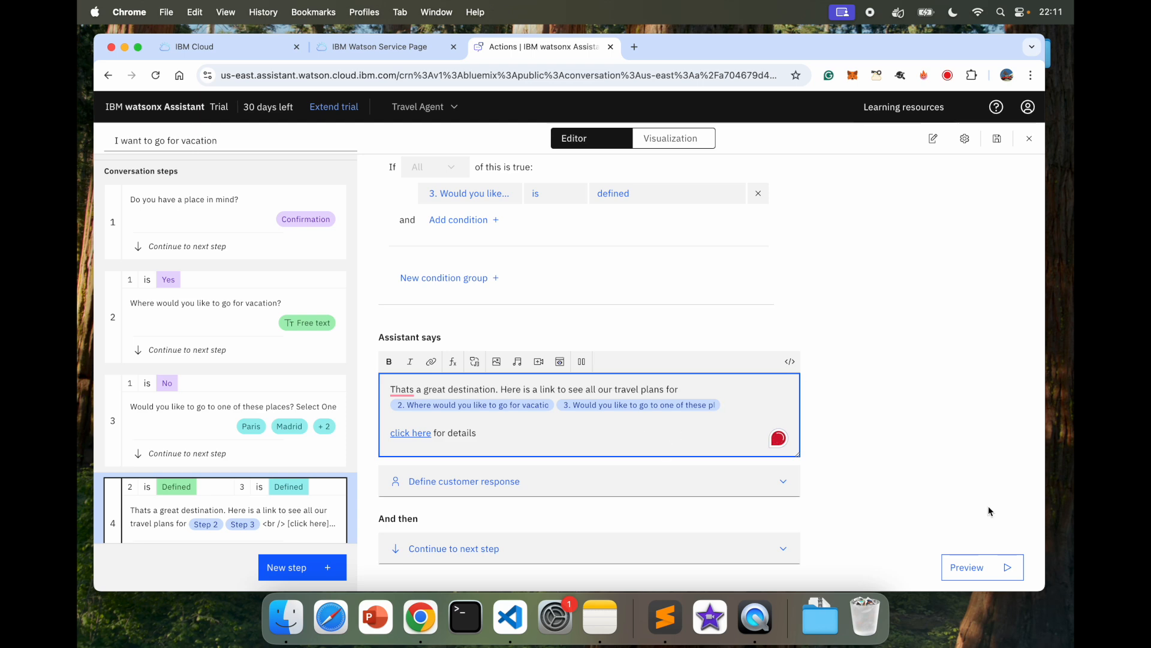
click(986, 141)
Step: Retest with 'vacation', answering No and picking Amsterdam, then open and close the details link
click(959, 563)
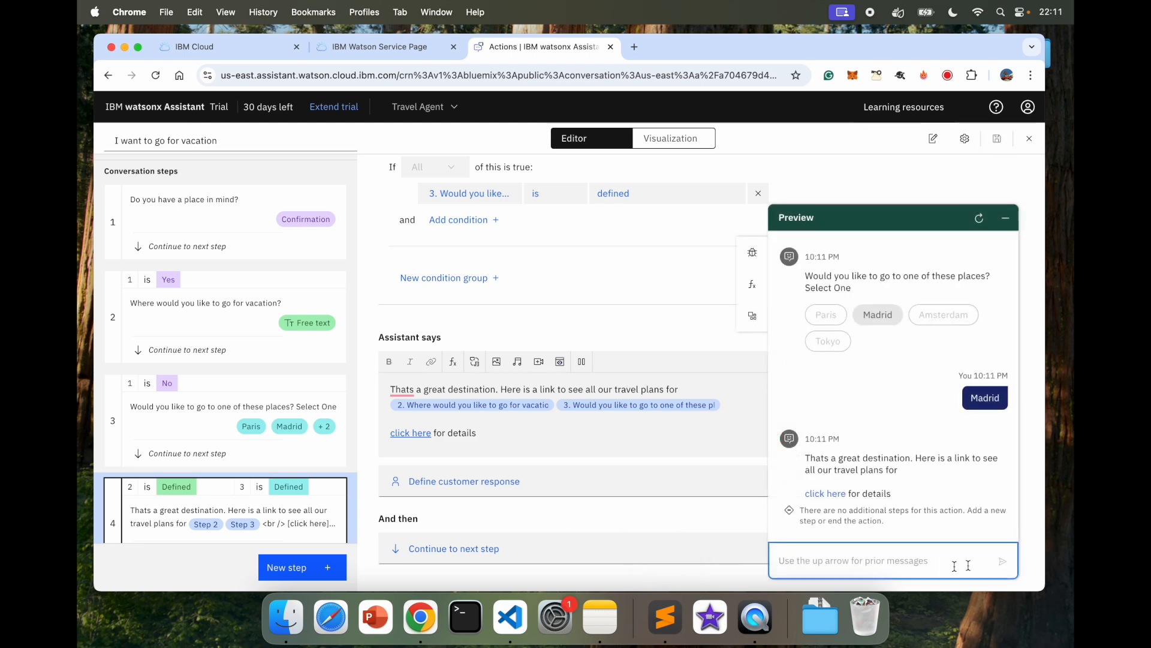
click(979, 218)
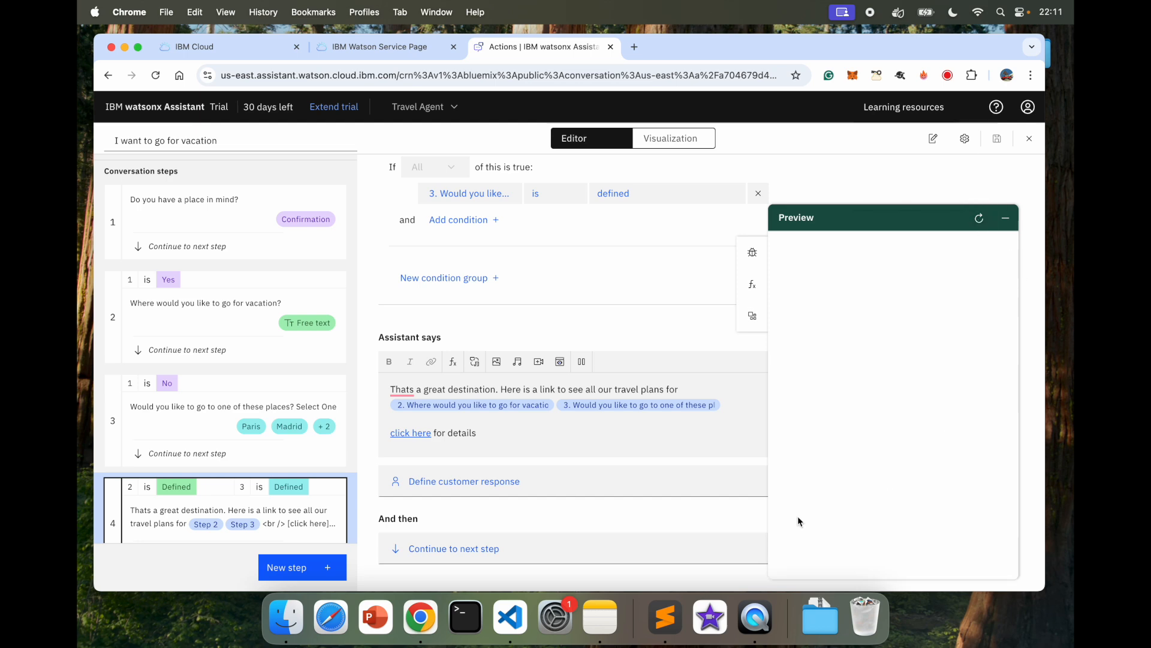
click(830, 555)
text(vacat)
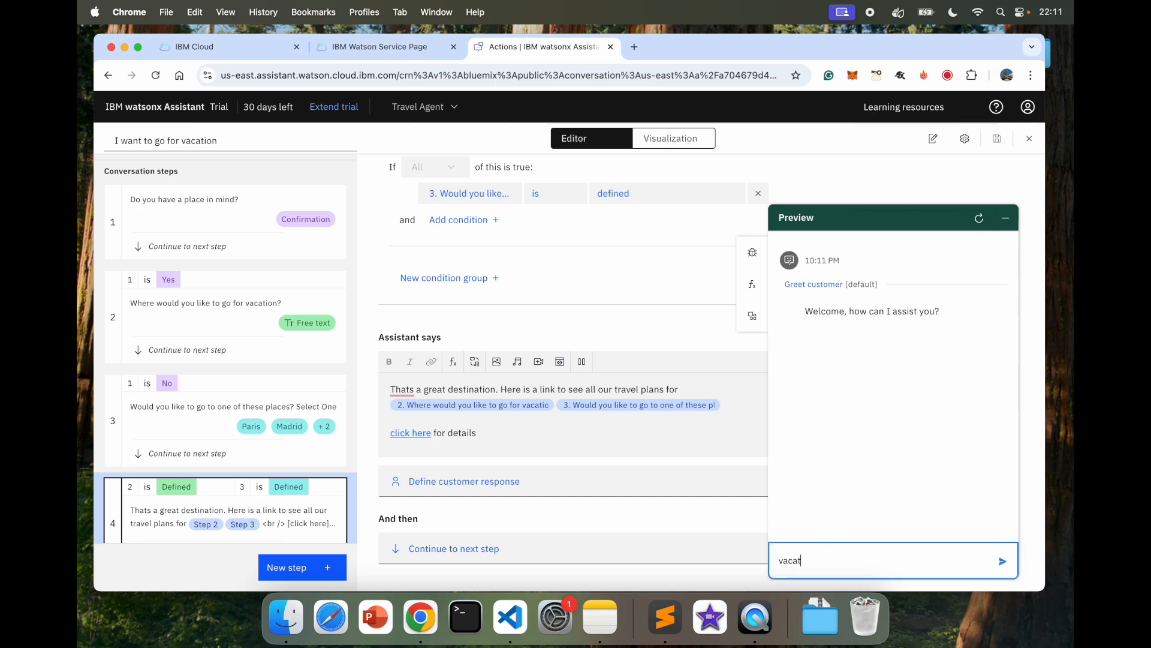
text(ion)
key(Return)
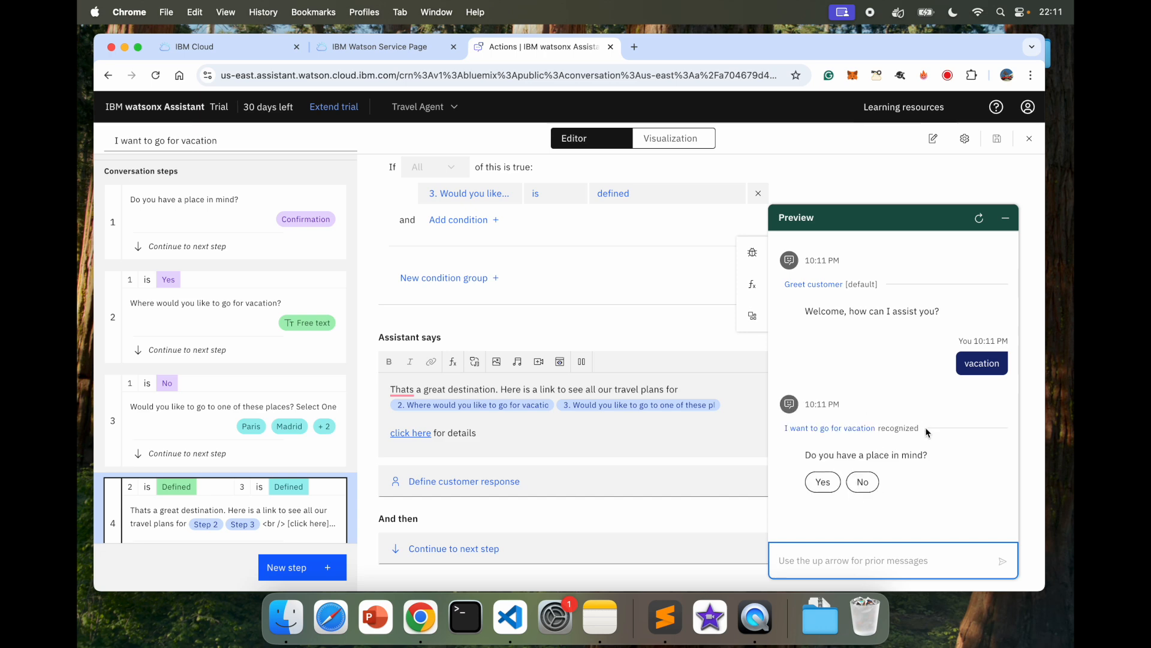
click(858, 487)
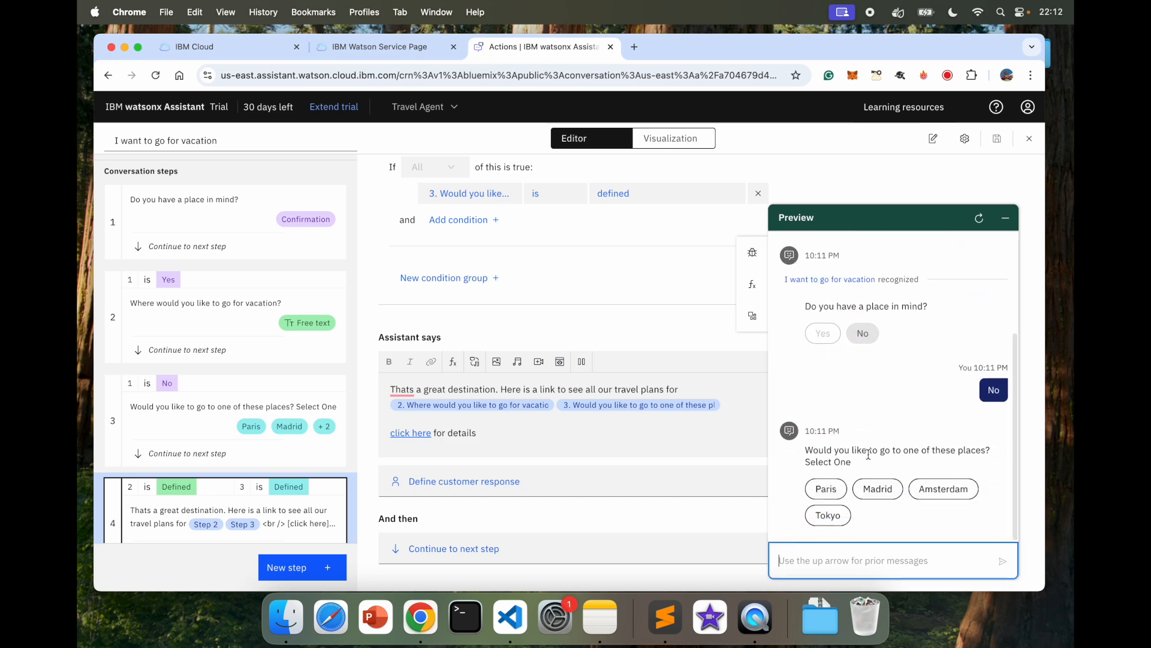
click(944, 489)
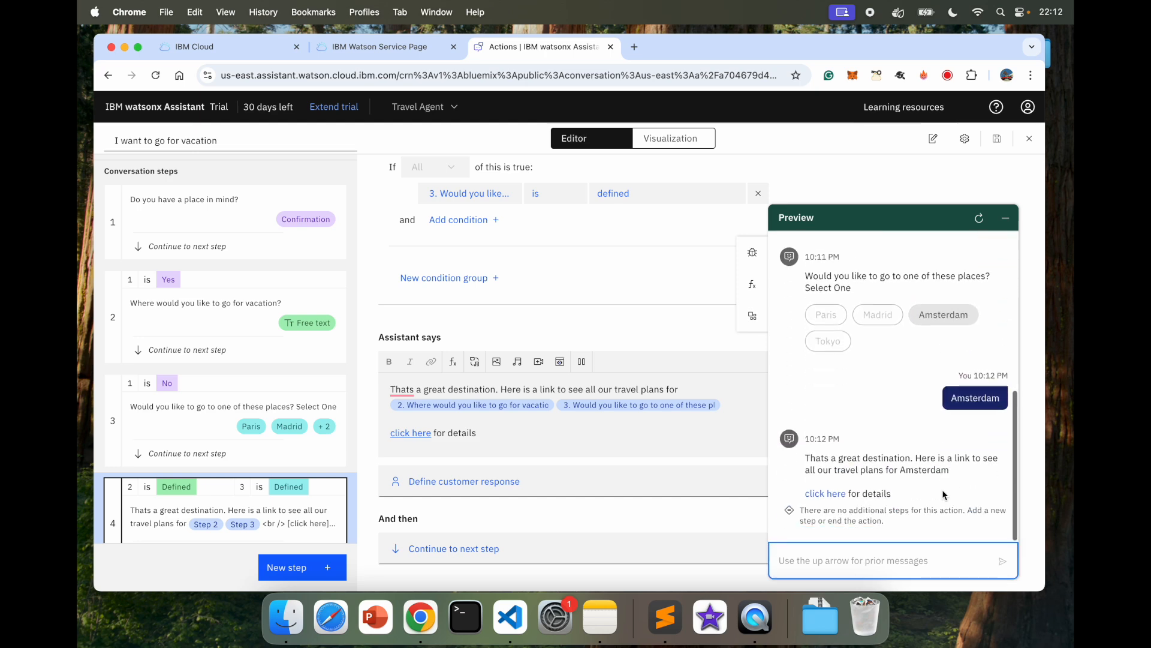
click(812, 495)
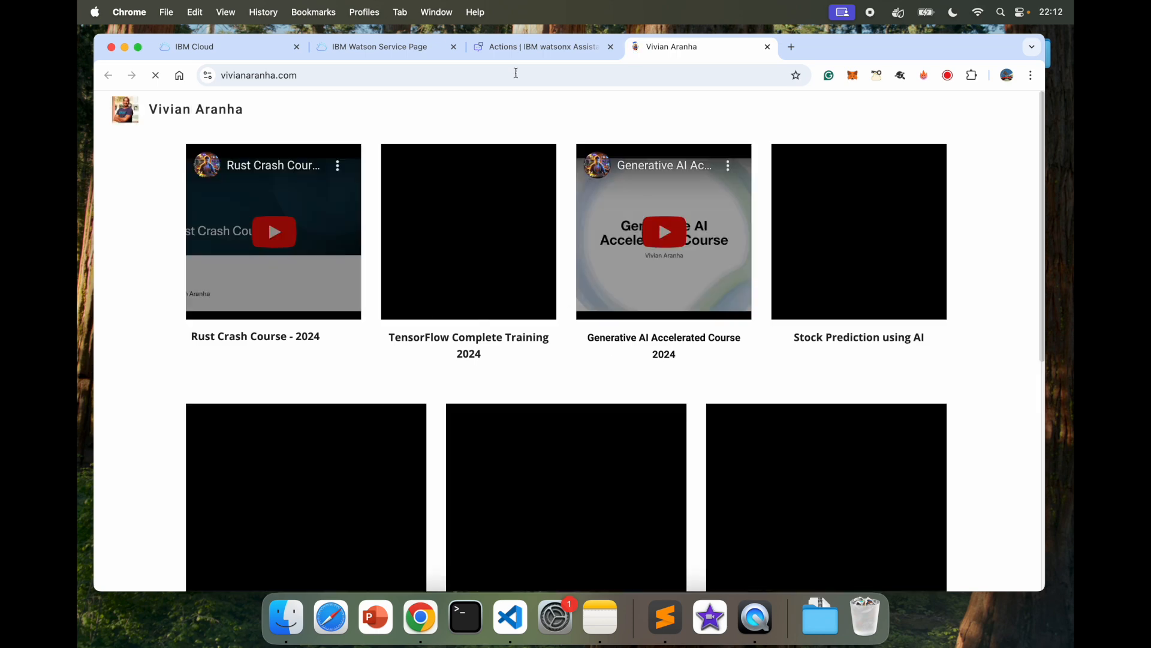
key(super+w)
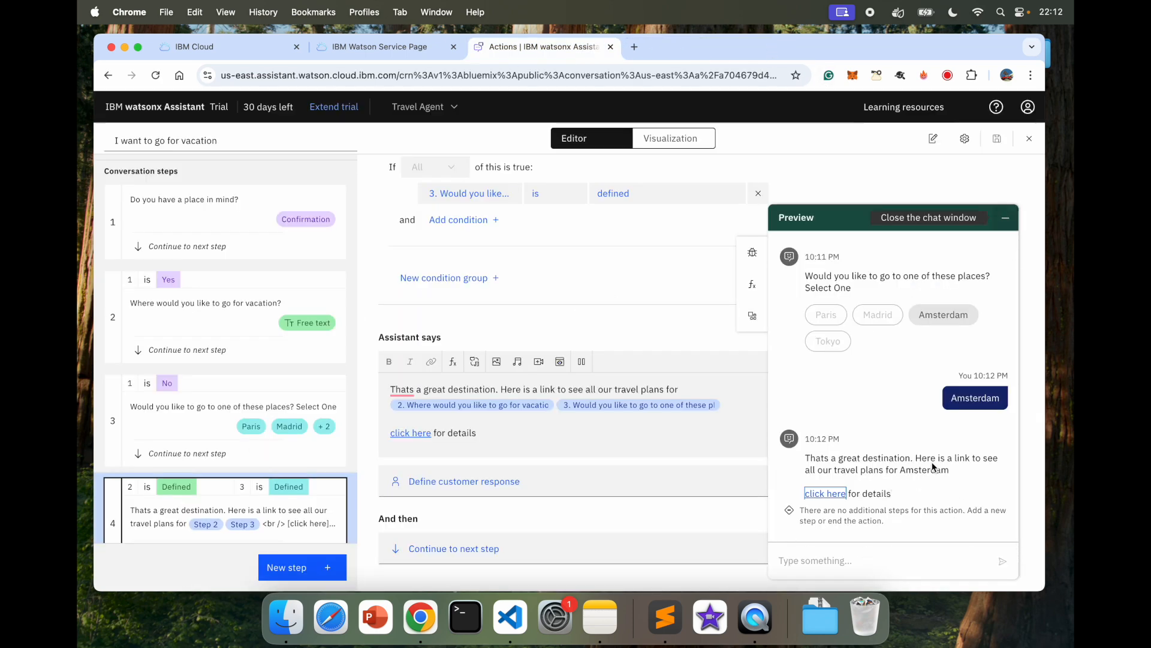
Step: Close the preview and add a new reply line after 'for details' reading 'Also let me trans'
click(1010, 217)
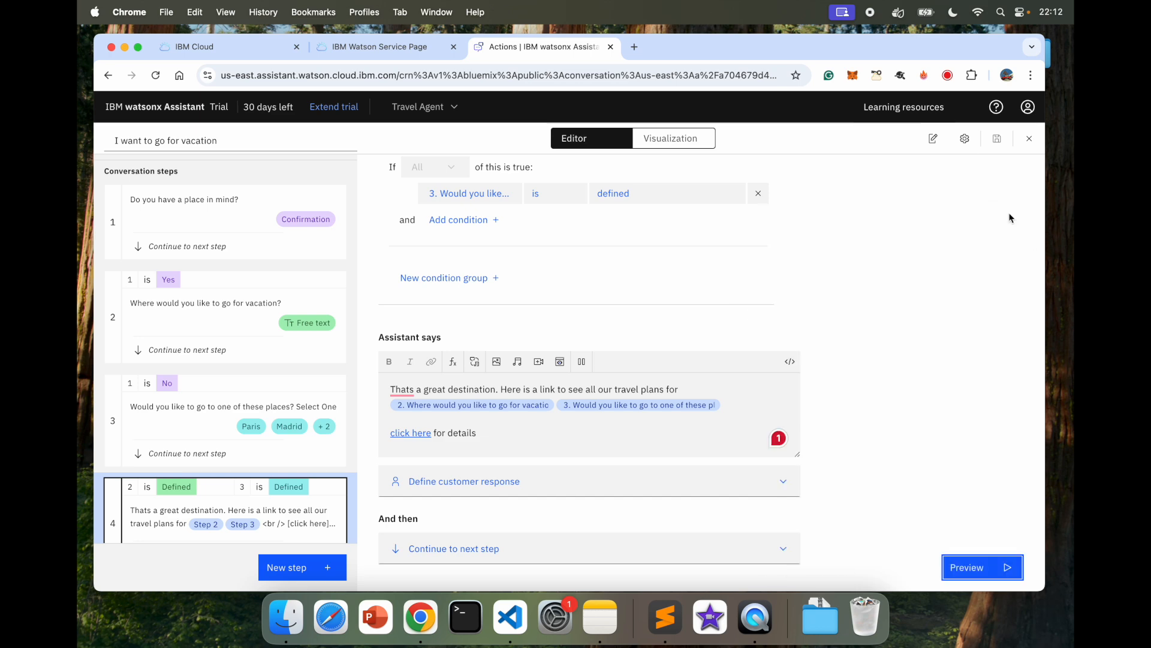
click(558, 429)
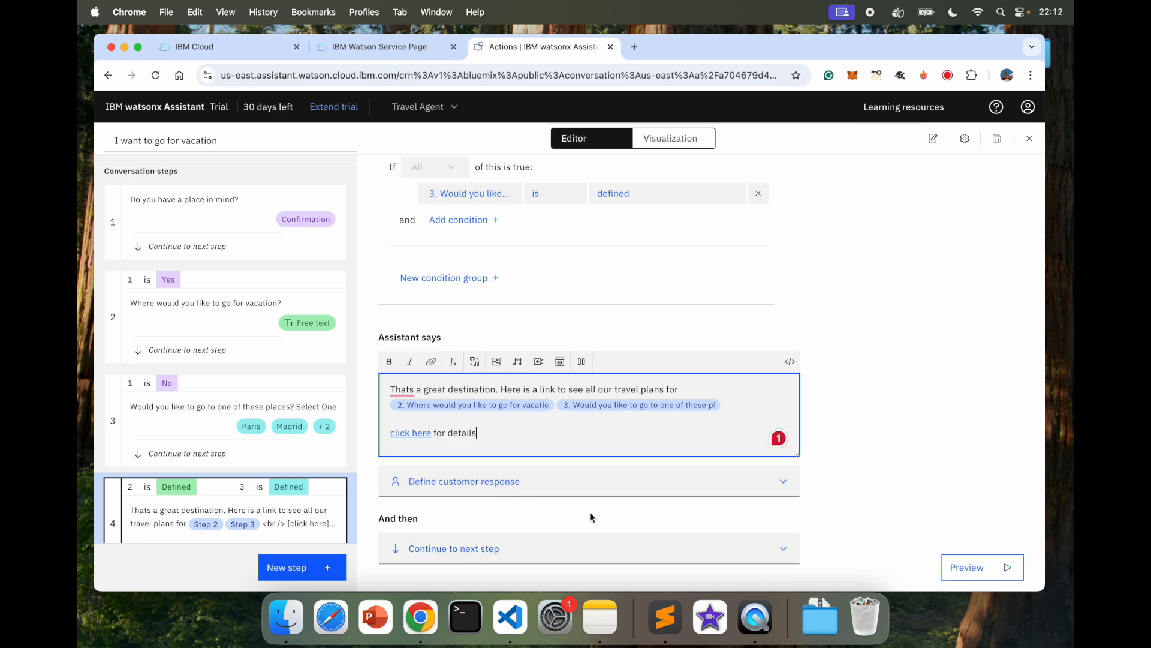
click(446, 549)
click(556, 436)
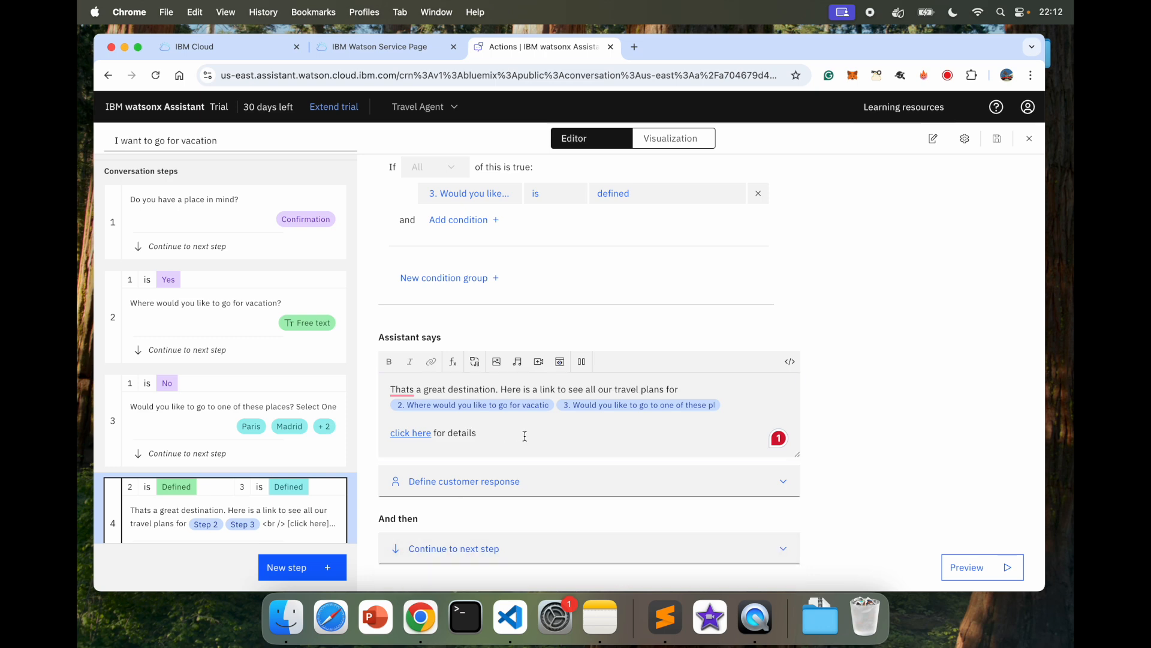
key(Return)
text(A)
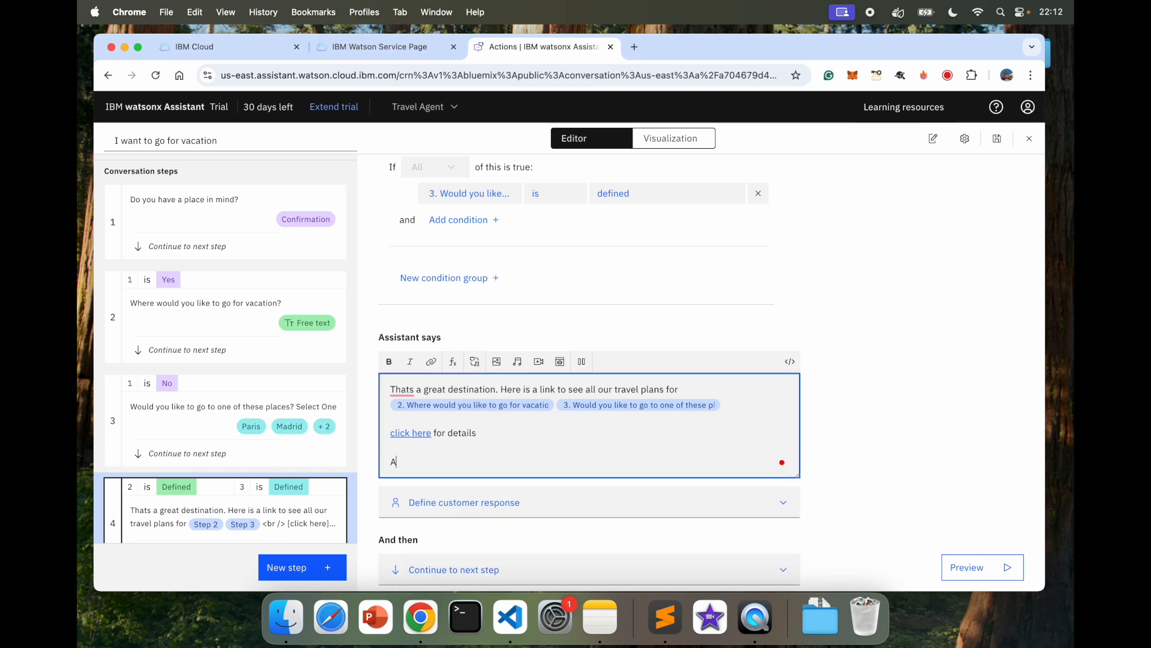
text(lso let me transfer you to an agent to book your tickets)
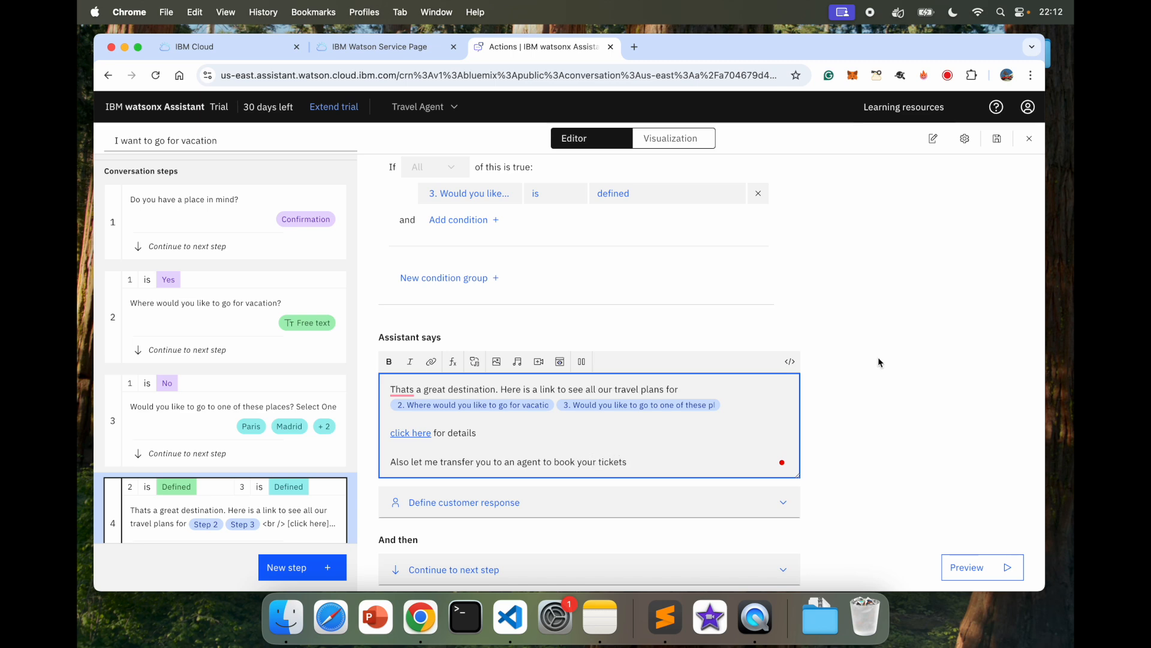
Step: End the step with Connect to agent, leaving the integration unset, then apply and save
scroll(878, 357, down, 1)
click(451, 546)
scroll(560, 485, down, 3)
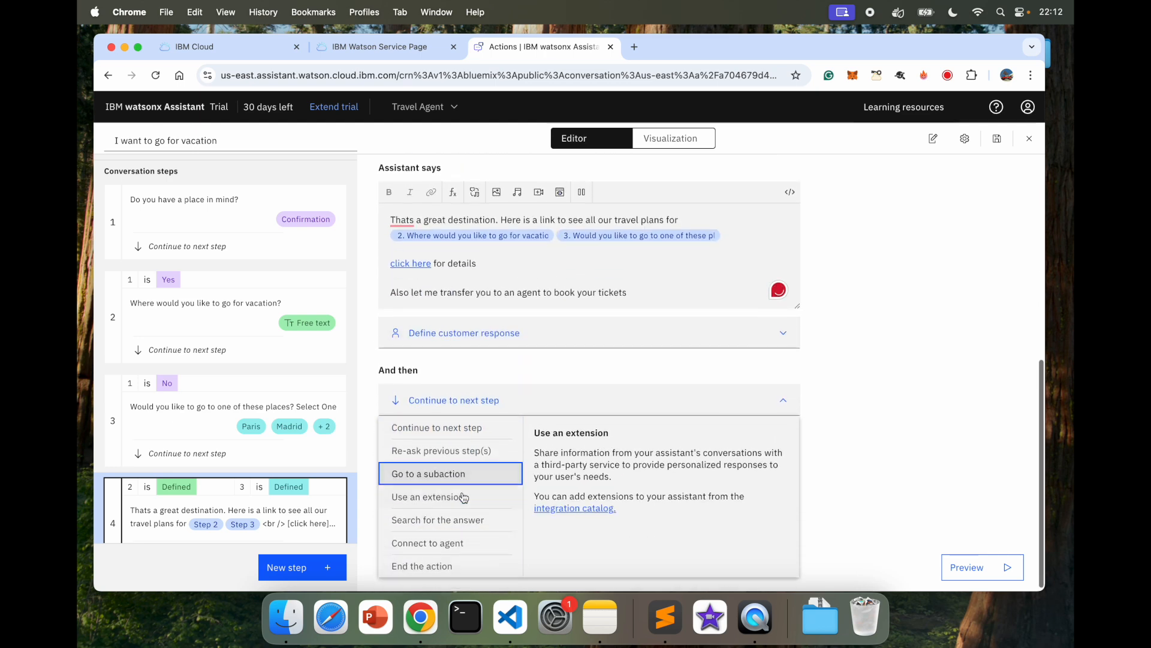
click(455, 542)
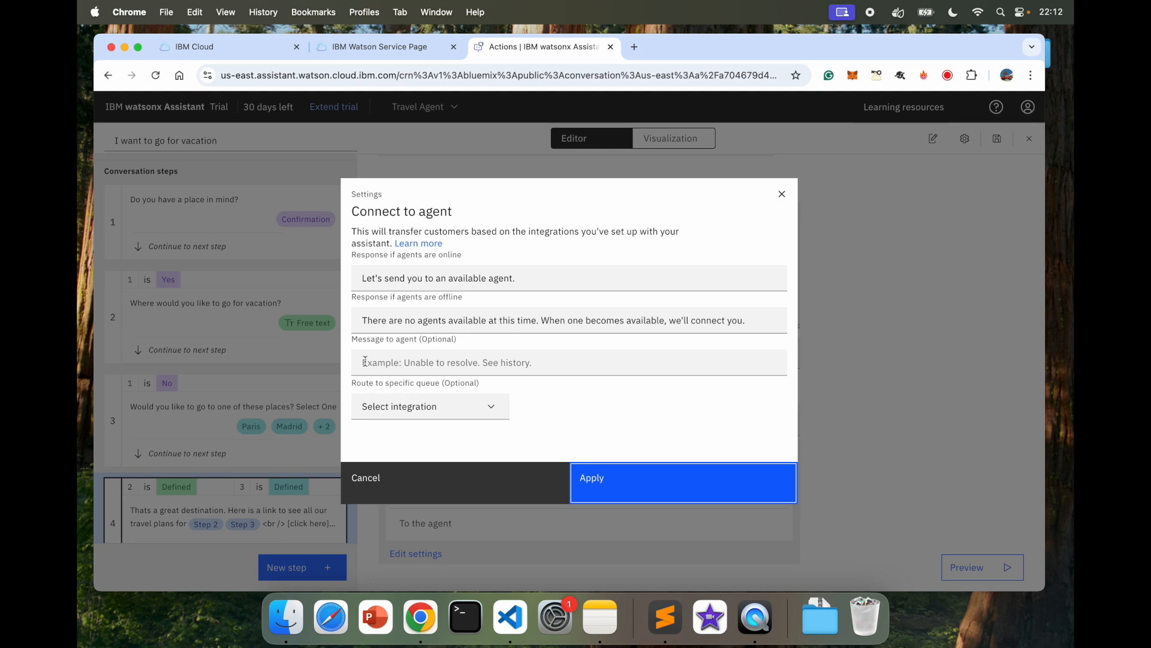
click(424, 406)
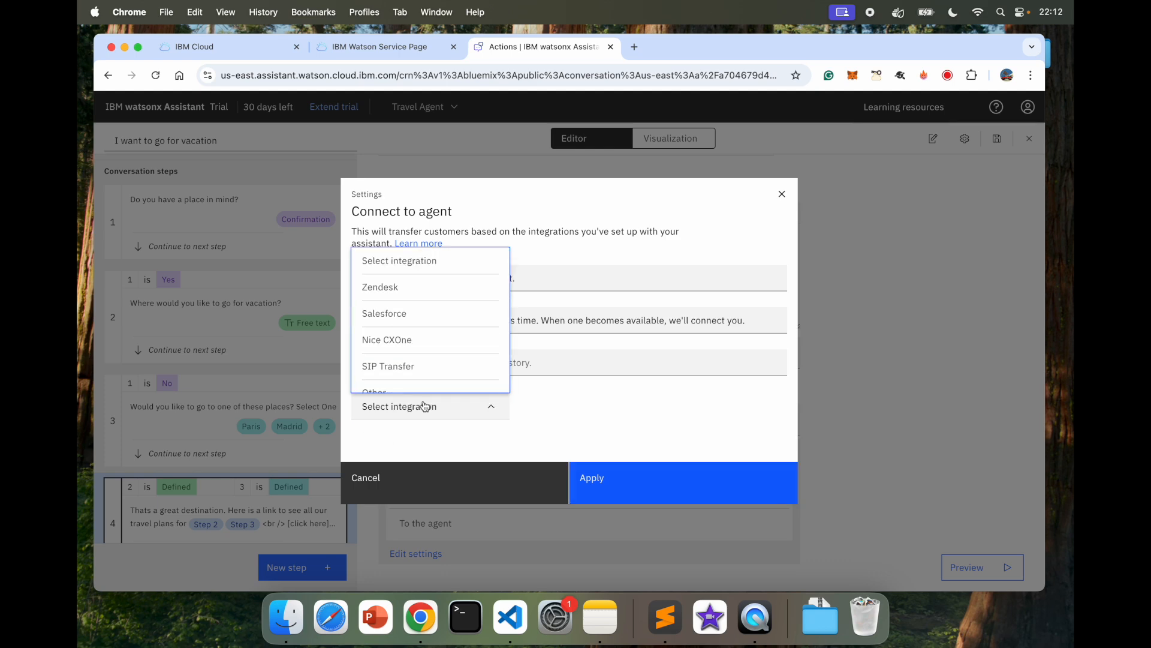
scroll(439, 354, down, 1)
scroll(440, 354, up, 1)
scroll(439, 354, down, 1)
click(544, 400)
click(613, 479)
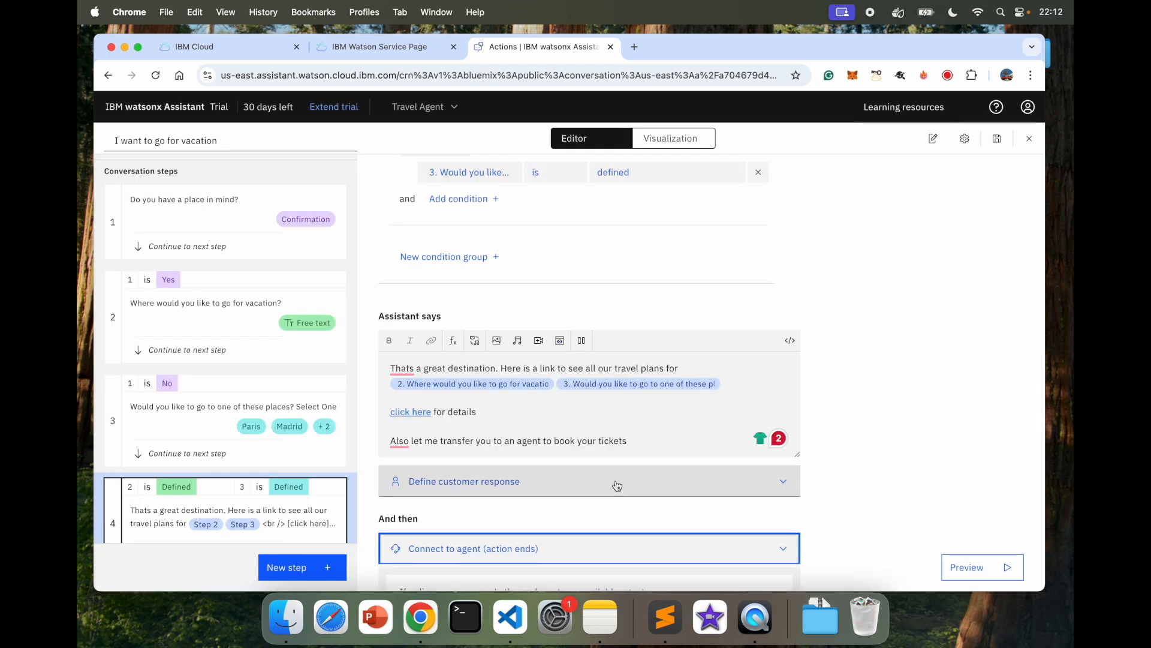
scroll(940, 465, down, 5)
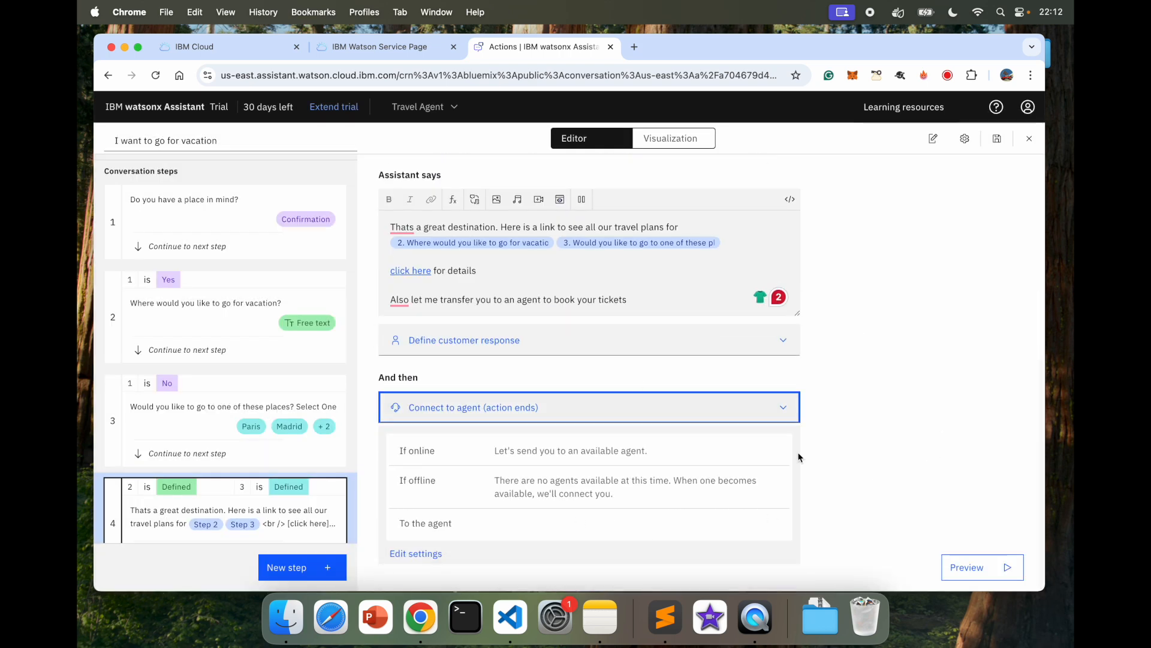
click(997, 139)
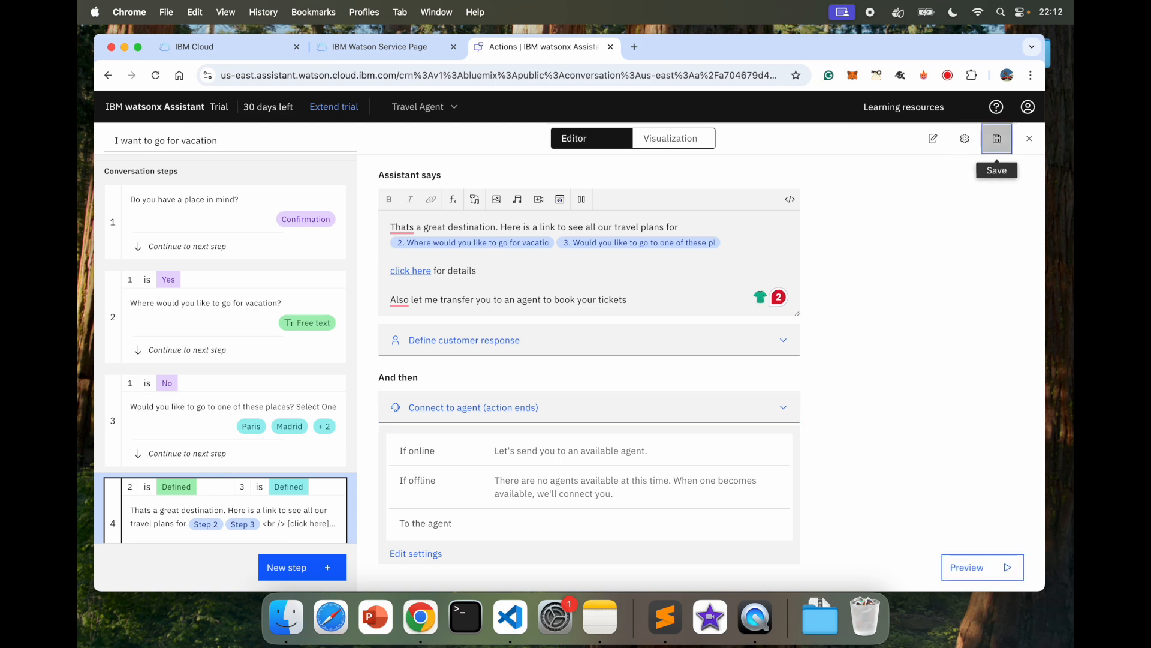
click(969, 567)
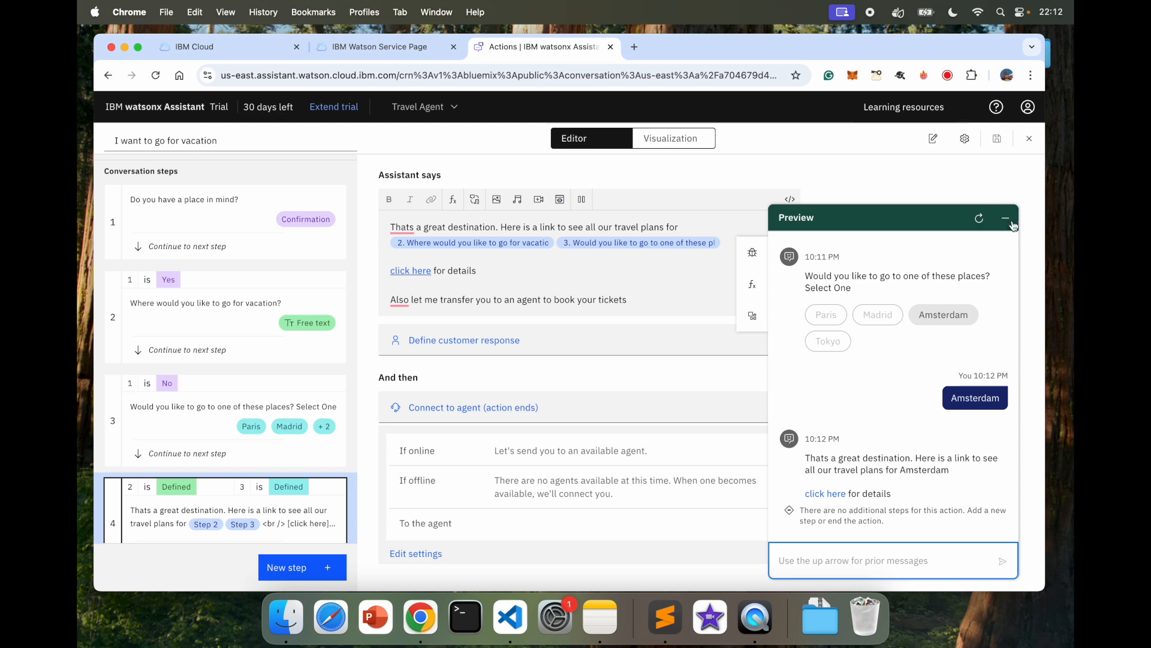
click(979, 218)
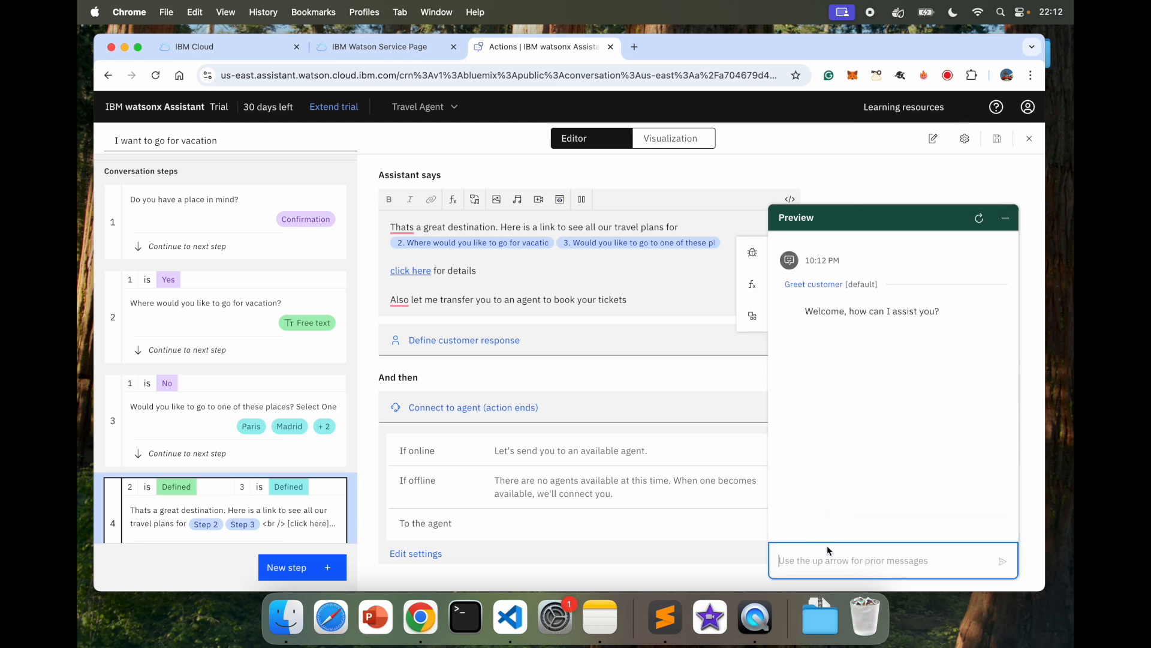
text(vacation)
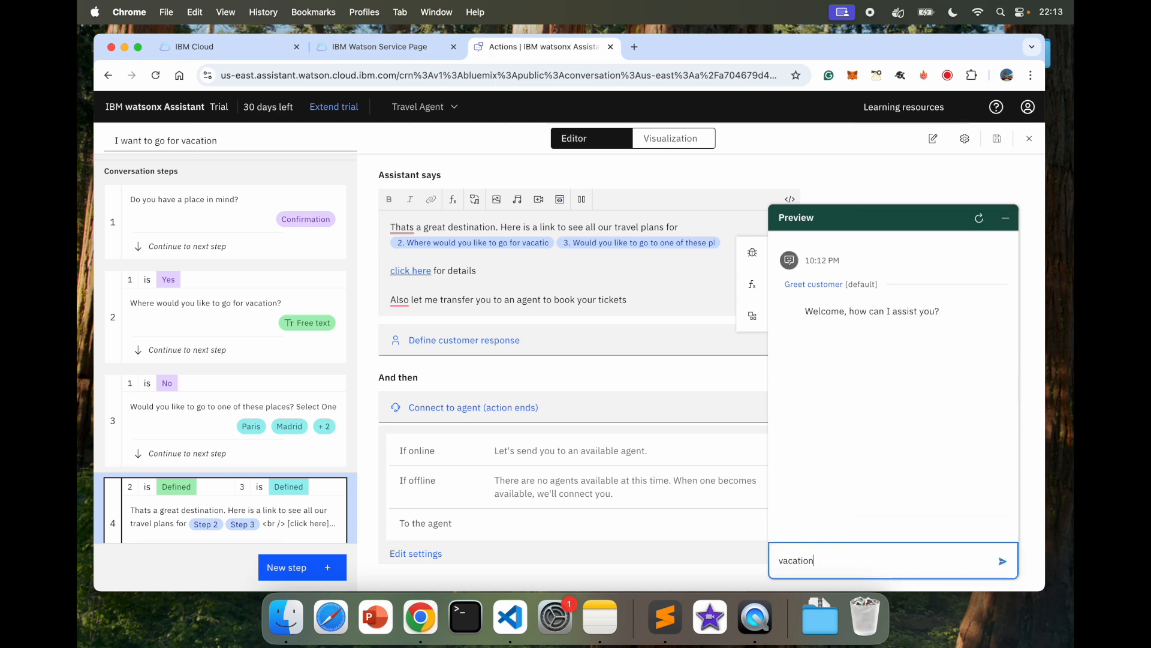
key(Return)
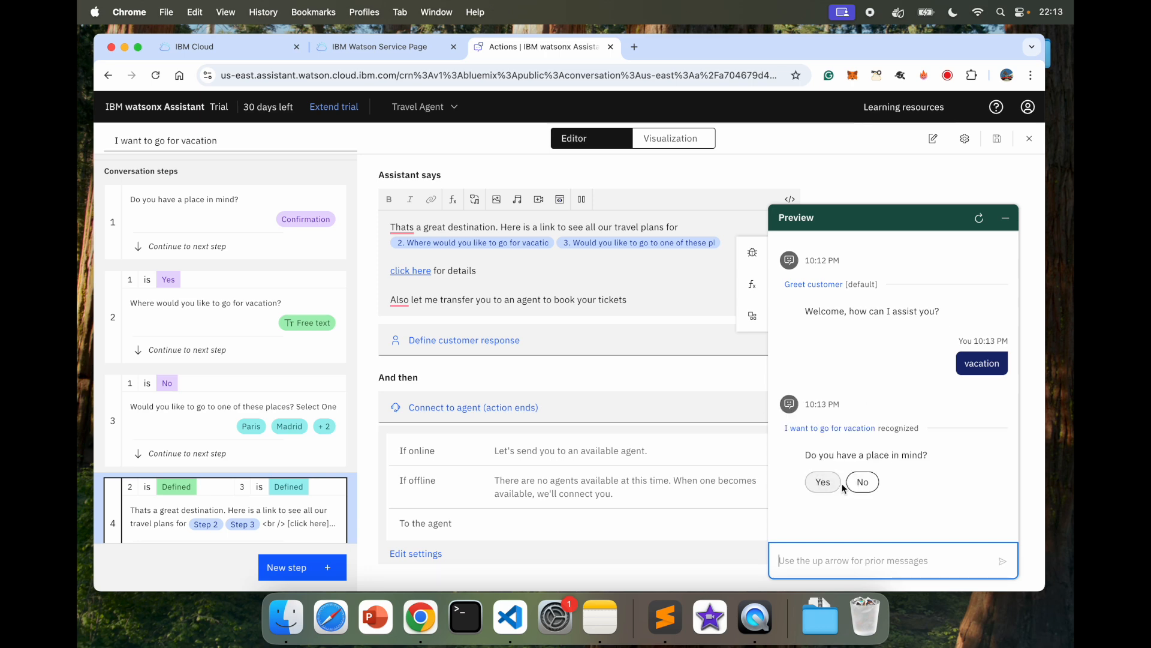
click(862, 482)
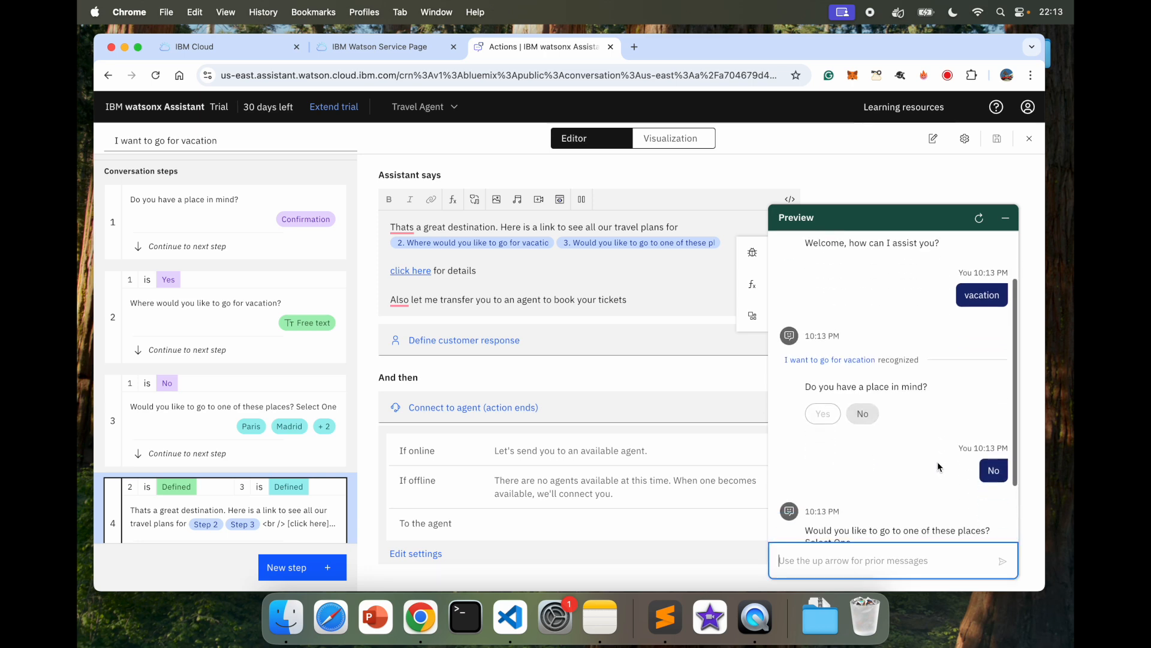
click(884, 493)
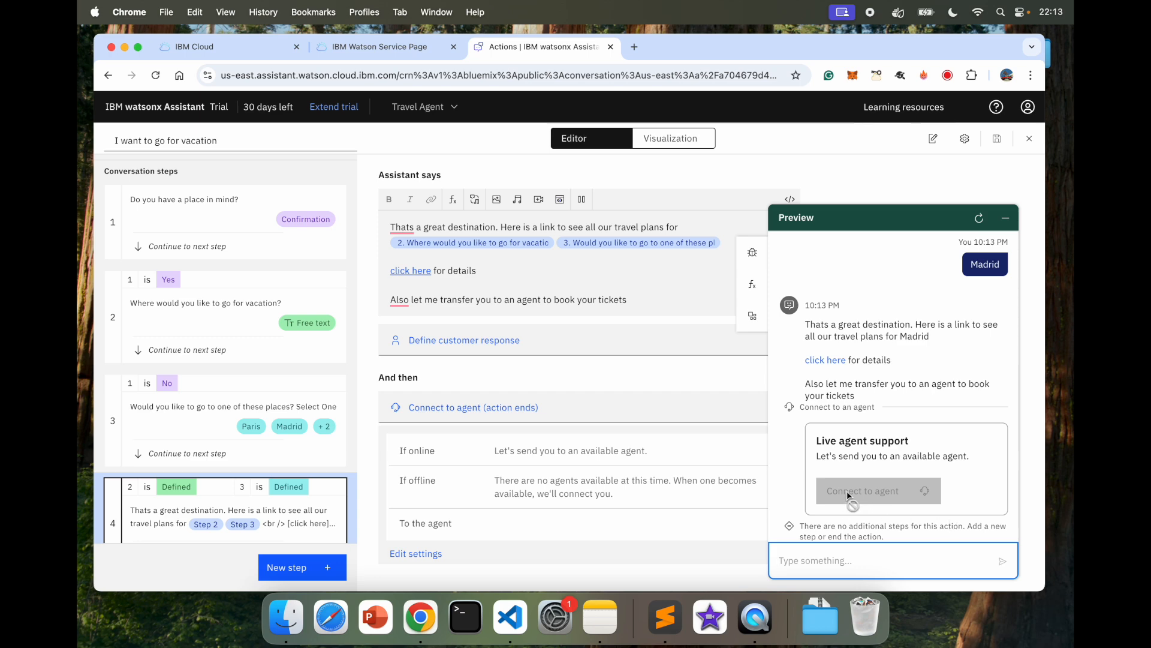
click(1005, 218)
scroll(849, 257, up, 2)
scroll(849, 258, up, 5)
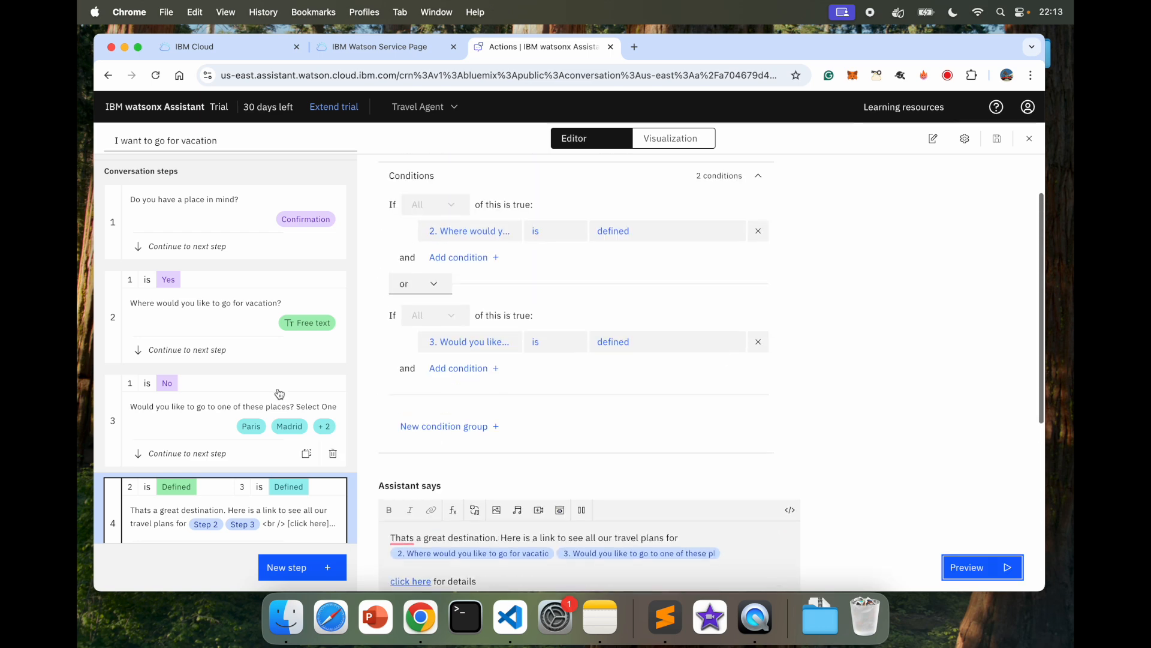
scroll(272, 310, up, 2)
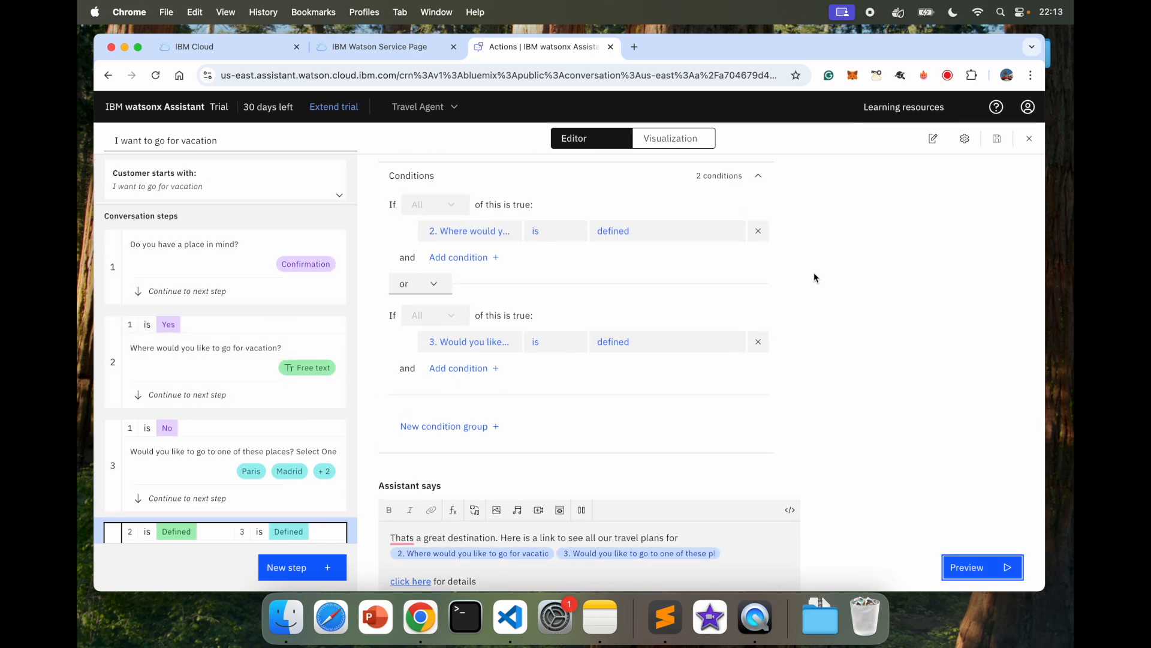